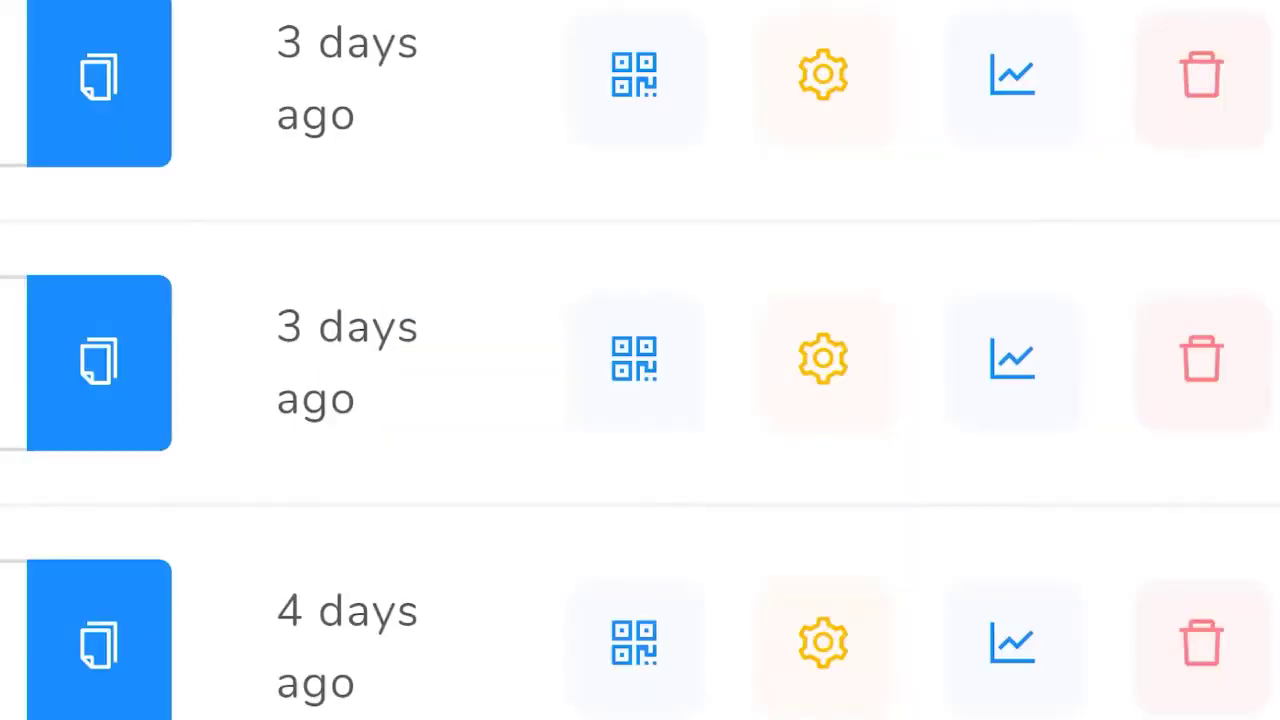
Open the QR code settings for a website, choose Homepage as the page and pick a style other than Square
click(666, 400)
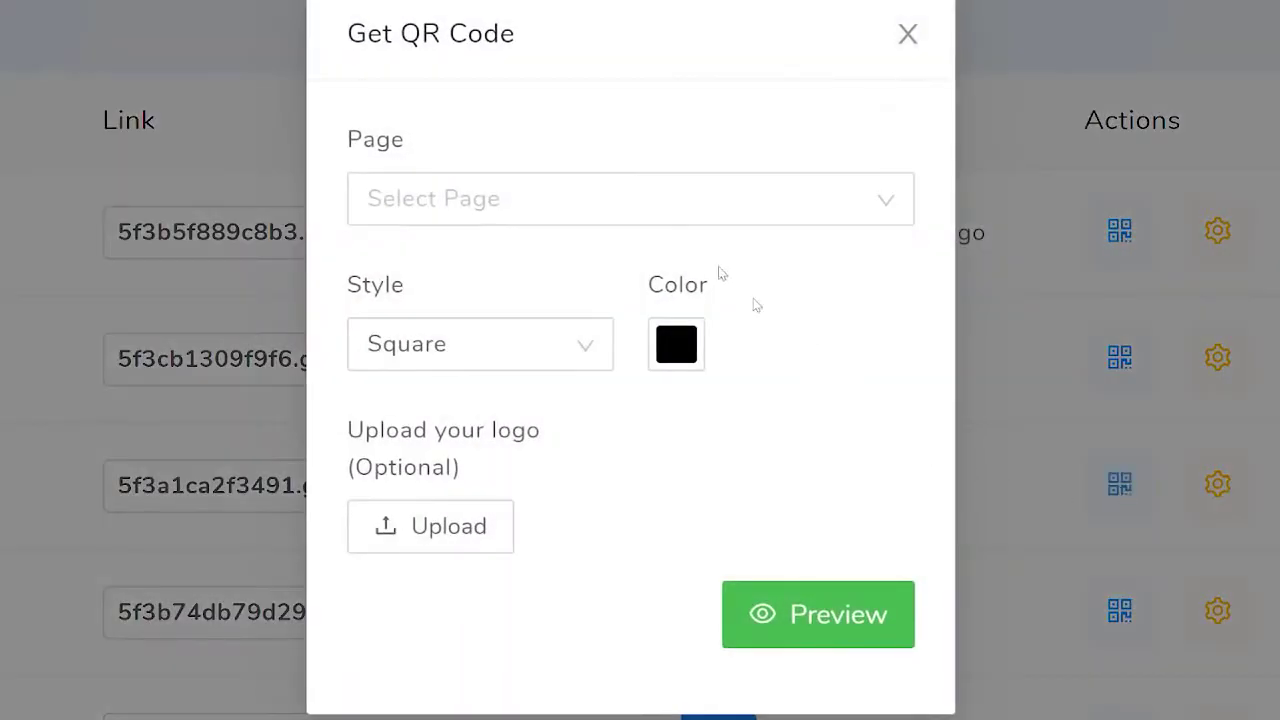
click(690, 212)
click(681, 289)
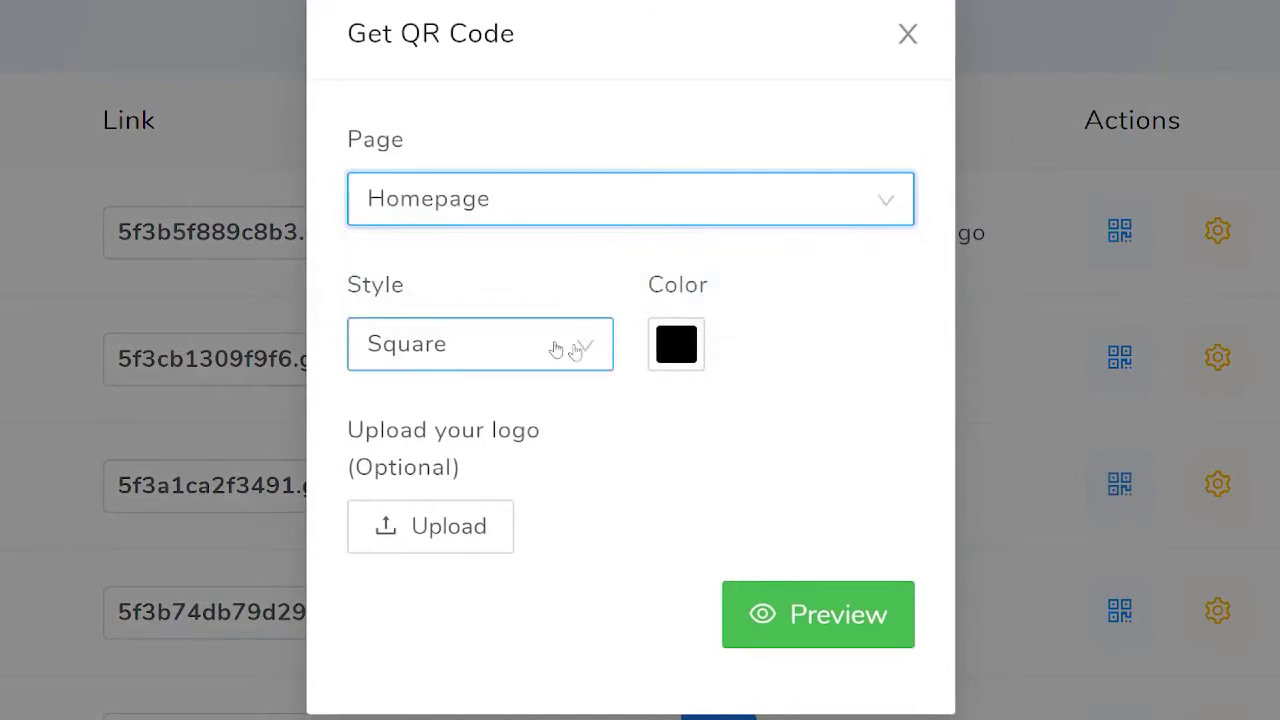
click(603, 352)
click(554, 476)
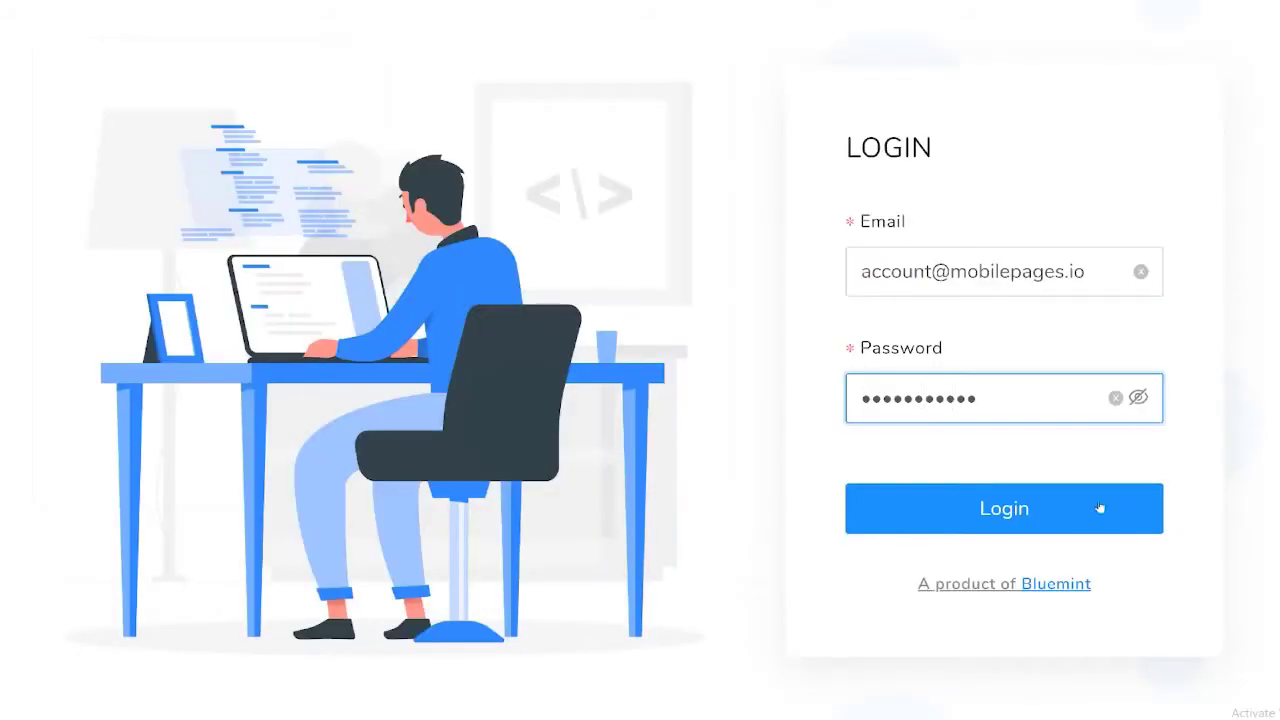
Log in to the account and open the template directory for adding a new website
click(1089, 508)
click(1071, 309)
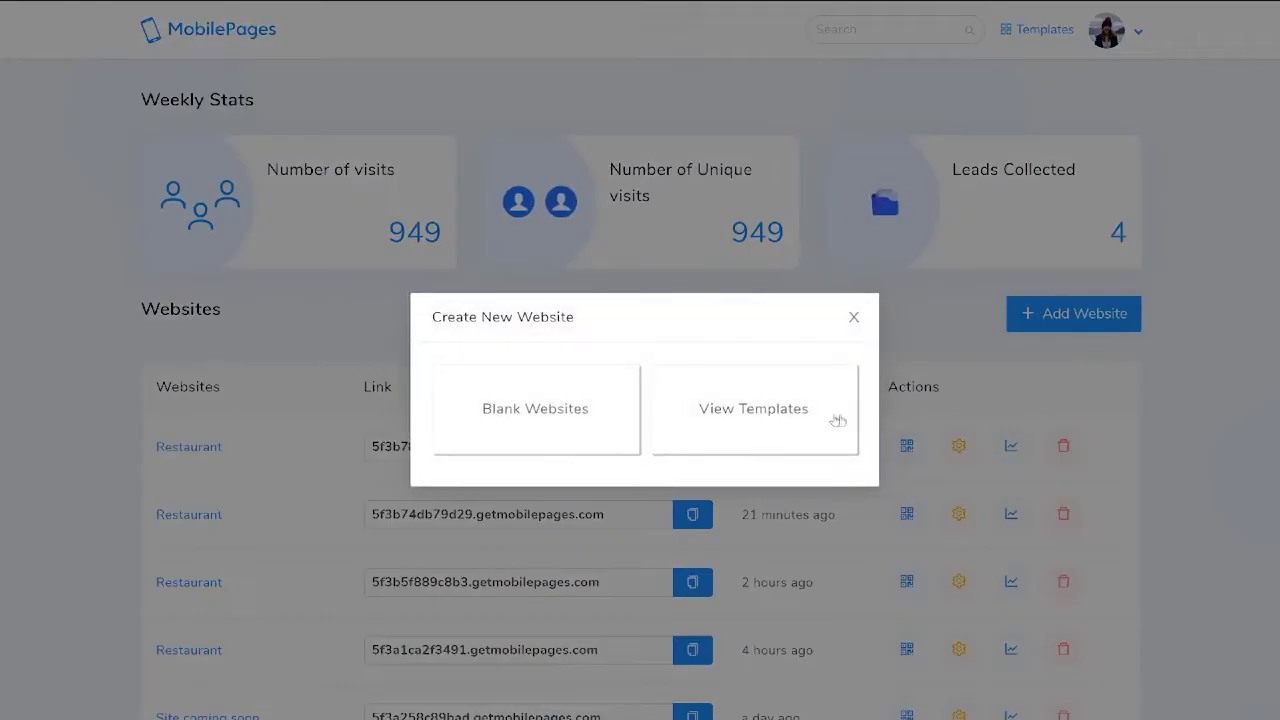
click(837, 420)
scroll(362, 584, down, 3)
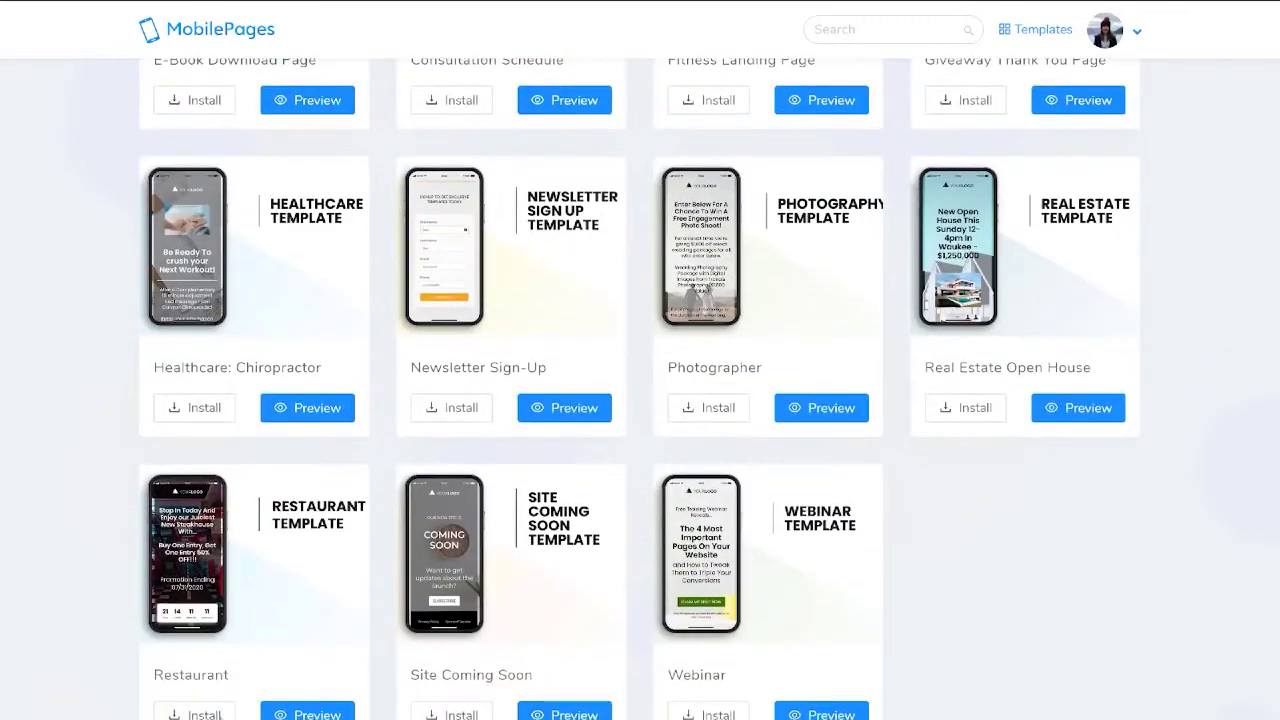
Set the headline "Rated NZ's Top Beauty Salon of 2019!" to Size: 2
click(180, 371)
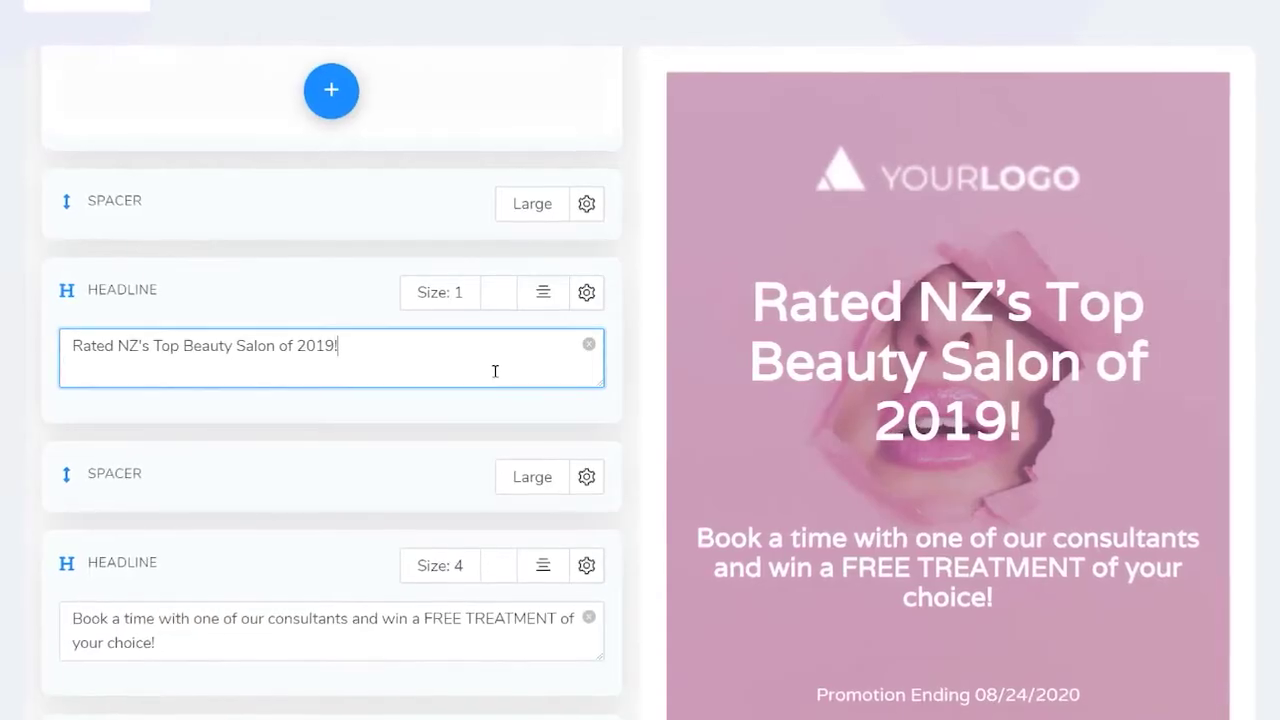
click(439, 292)
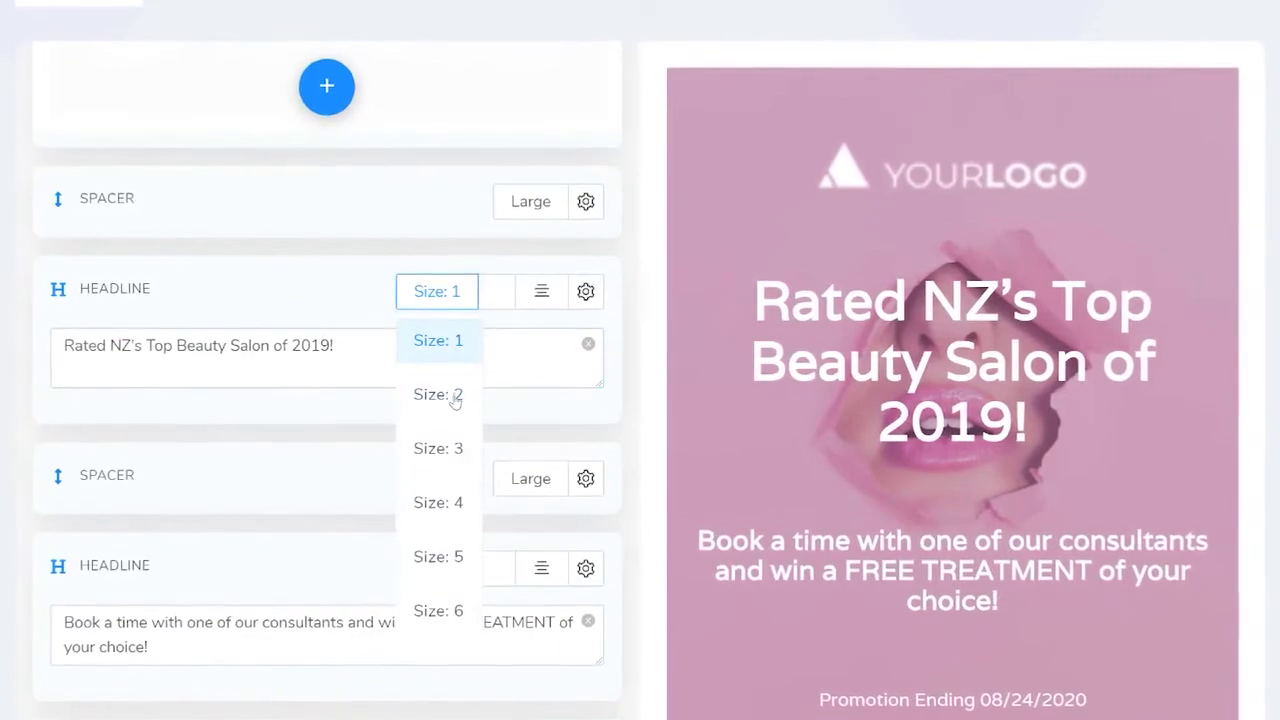
click(455, 396)
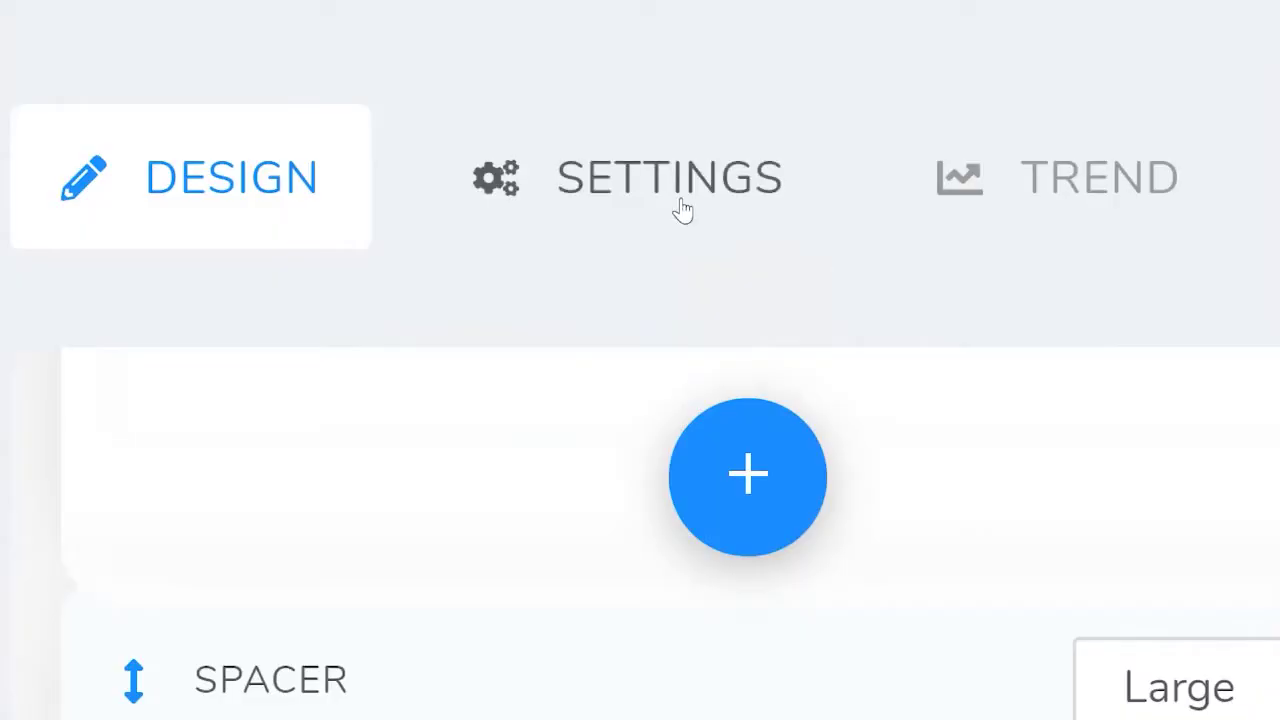
Open the page settings and look through the available fonts
click(680, 206)
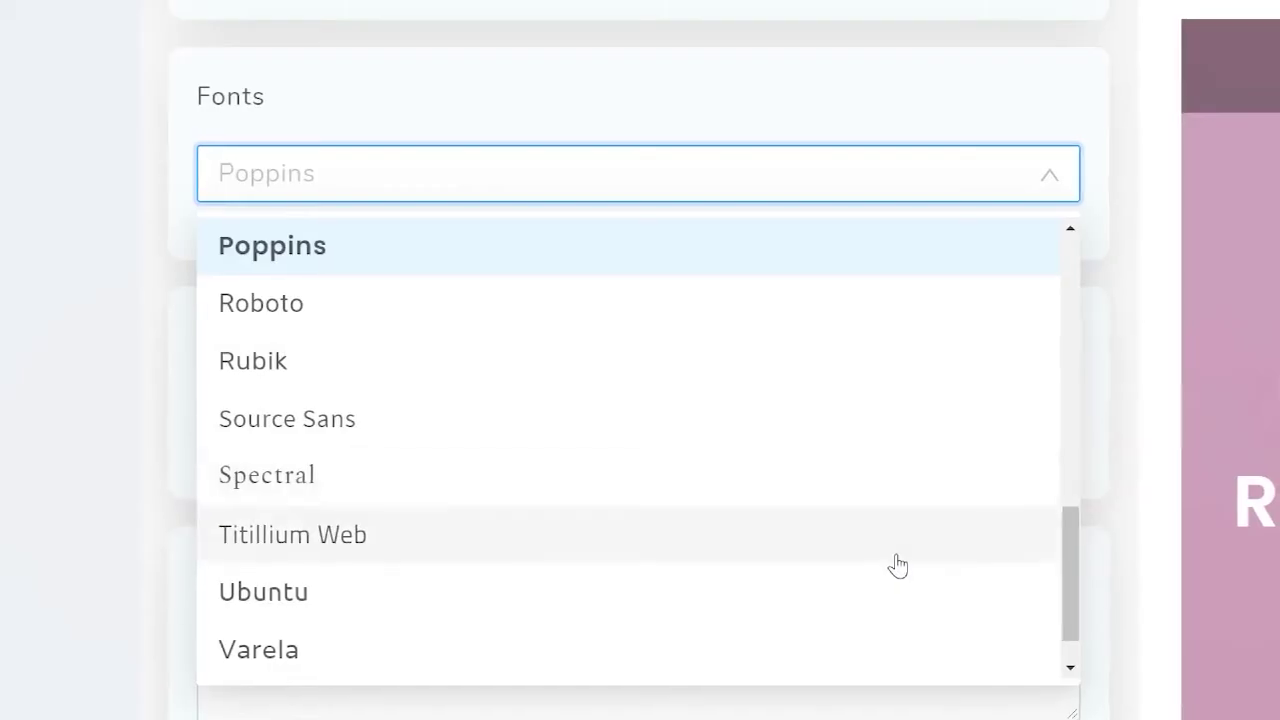
scroll(894, 563, down, 1)
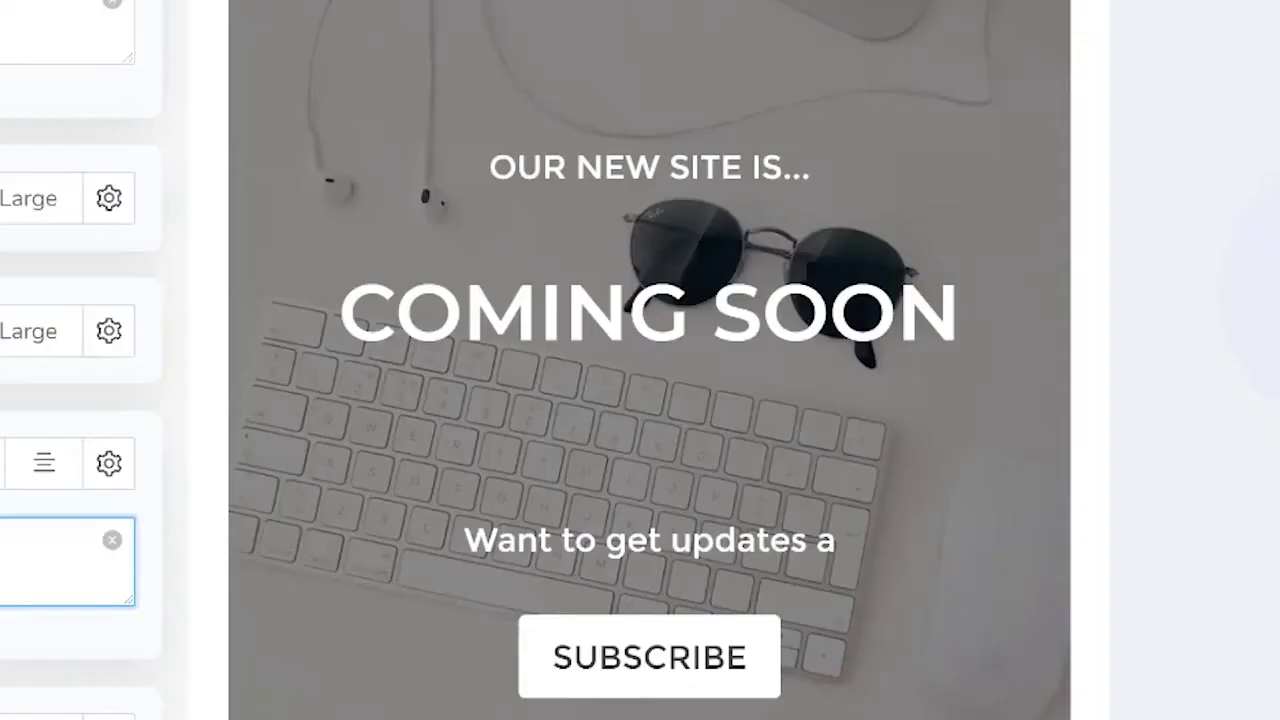
Extend the coming-soon page's text to "Want to get updates about th" and add a YouTube element to the beauty salon page
text(bout th)
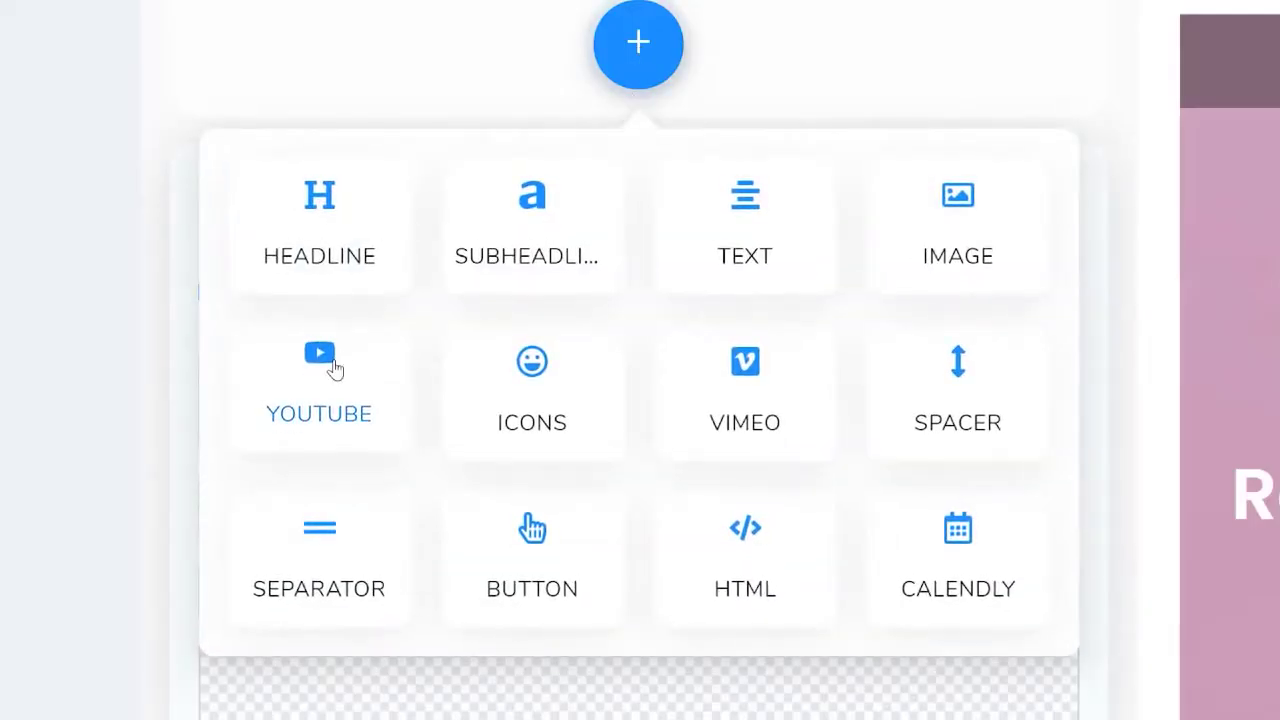
click(319, 360)
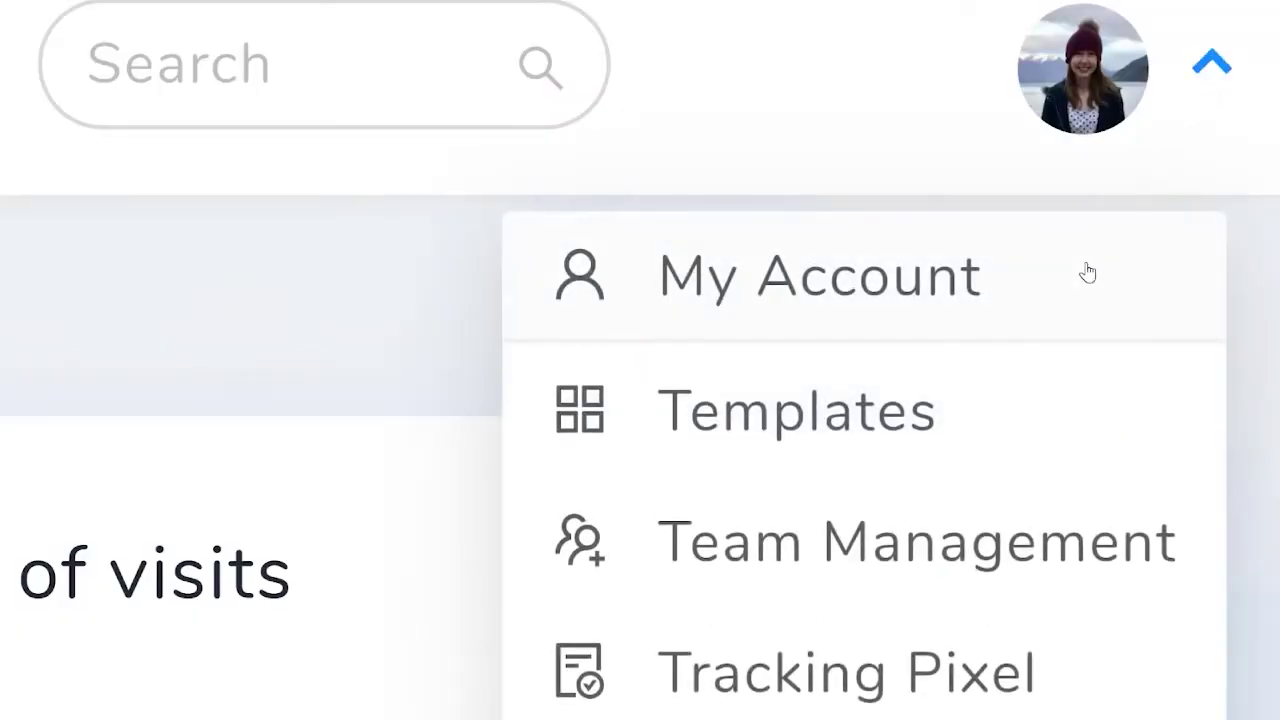
Open the My Account page from the profile options
click(1087, 272)
click(1183, 480)
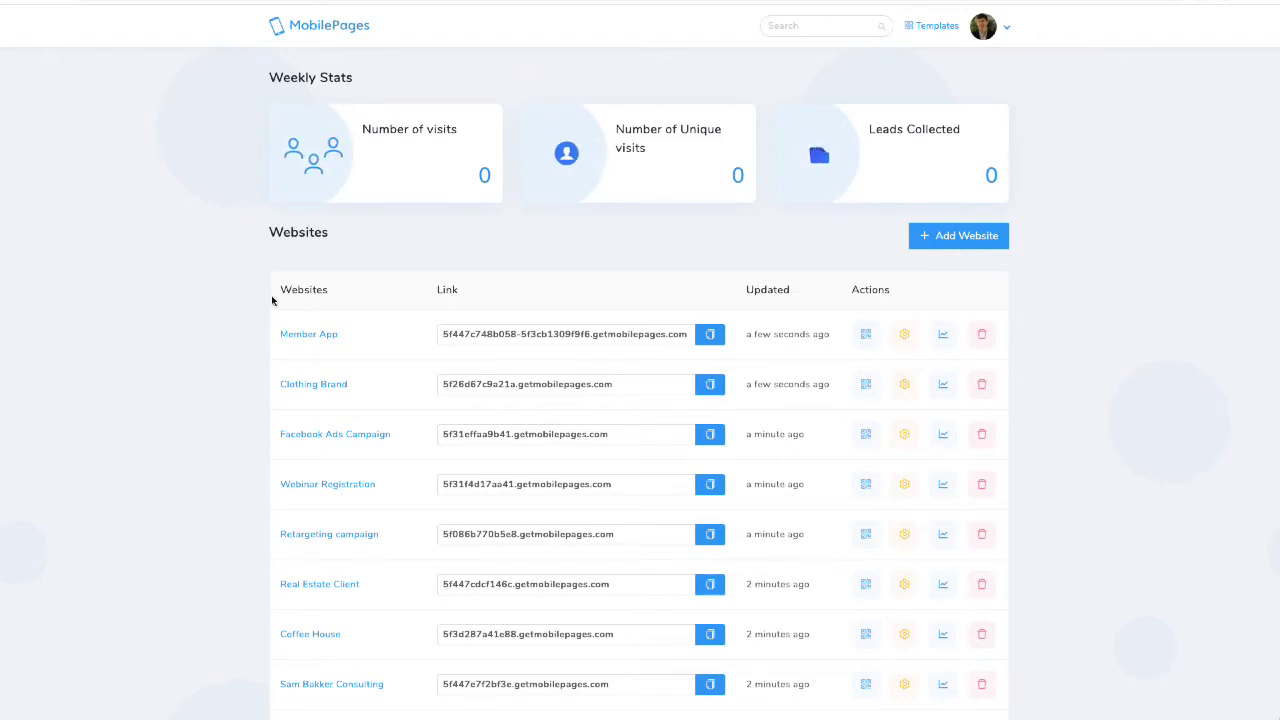
Add a new website by installing the Fitness Landing Page template and open its Homepage for editing
click(989, 242)
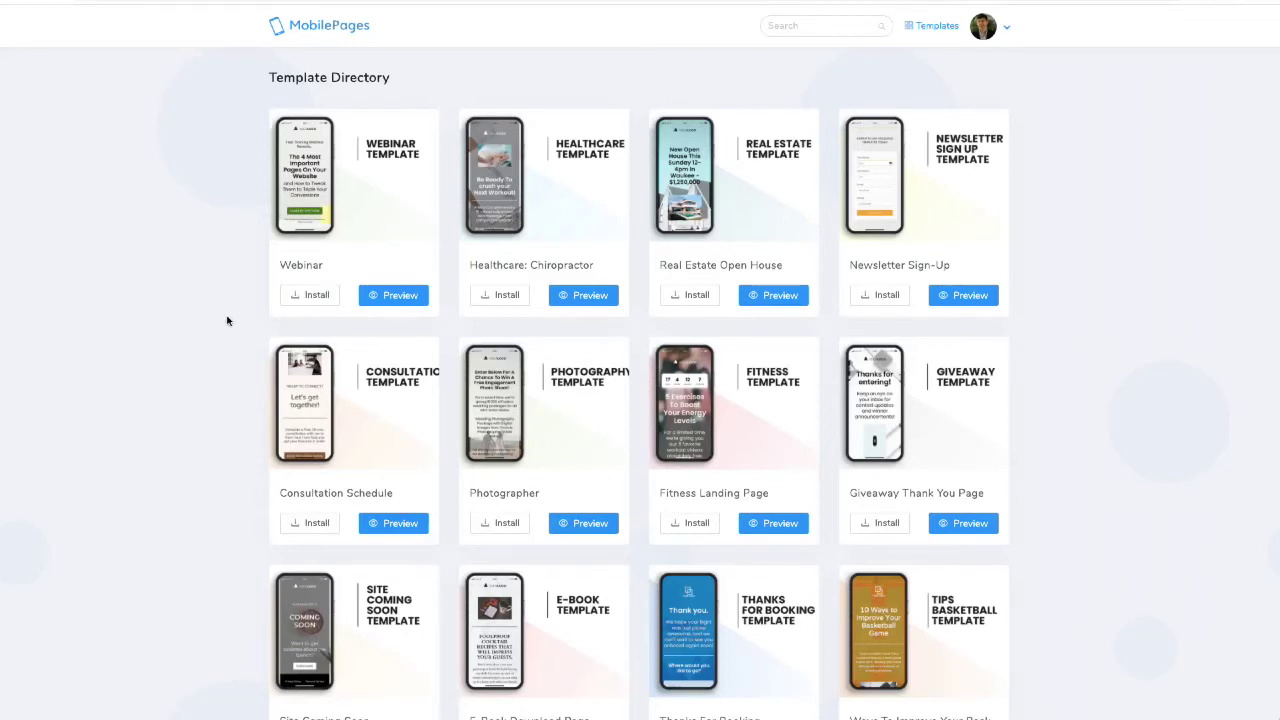
scroll(224, 334, down, 1)
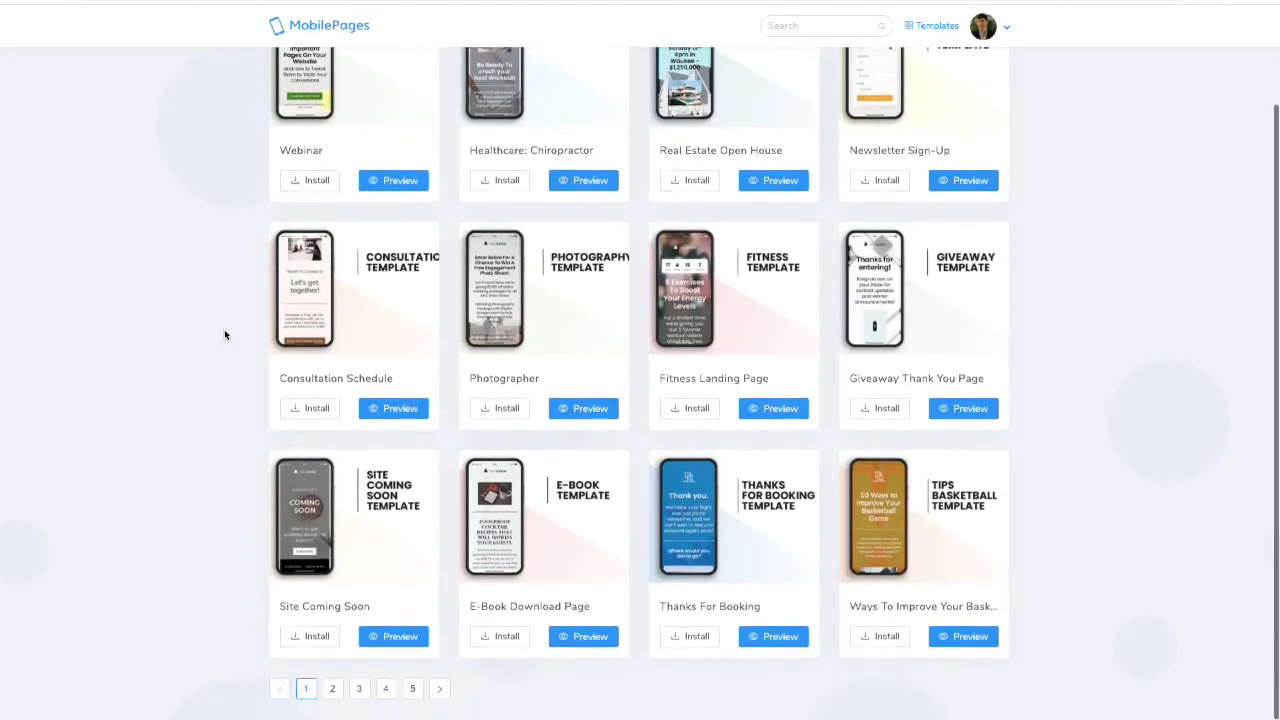
scroll(224, 334, up, 1)
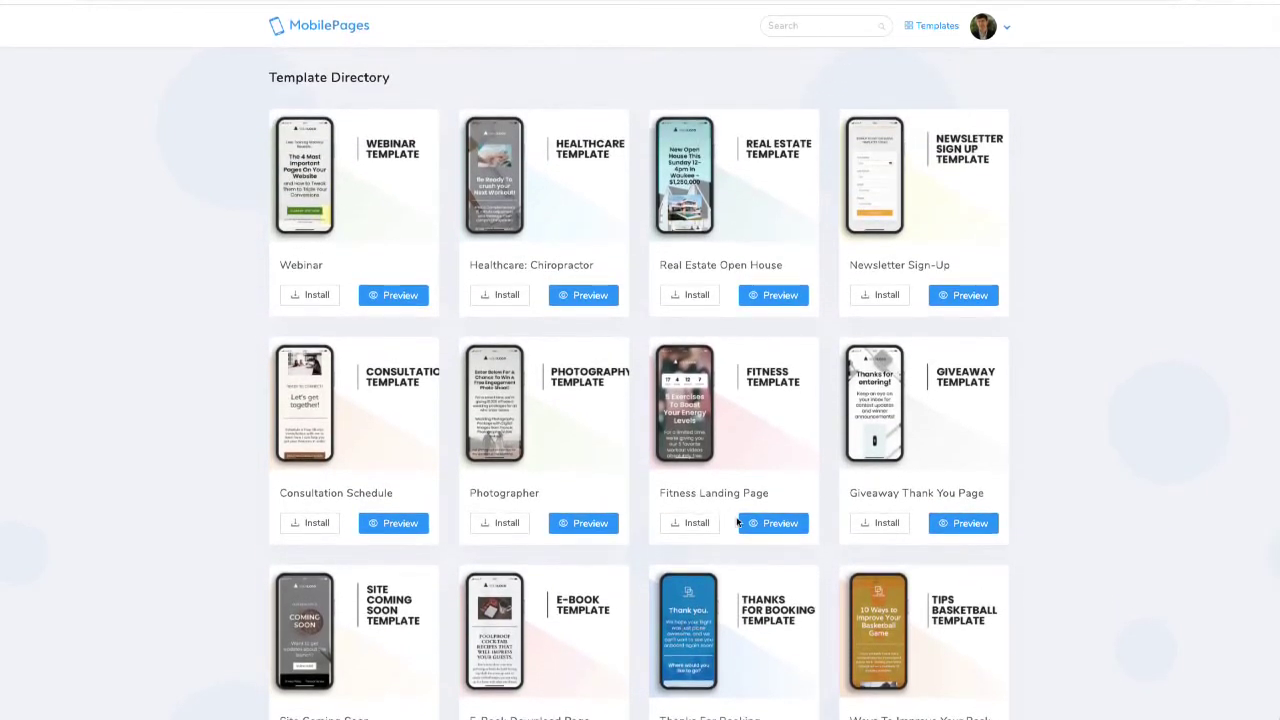
click(688, 524)
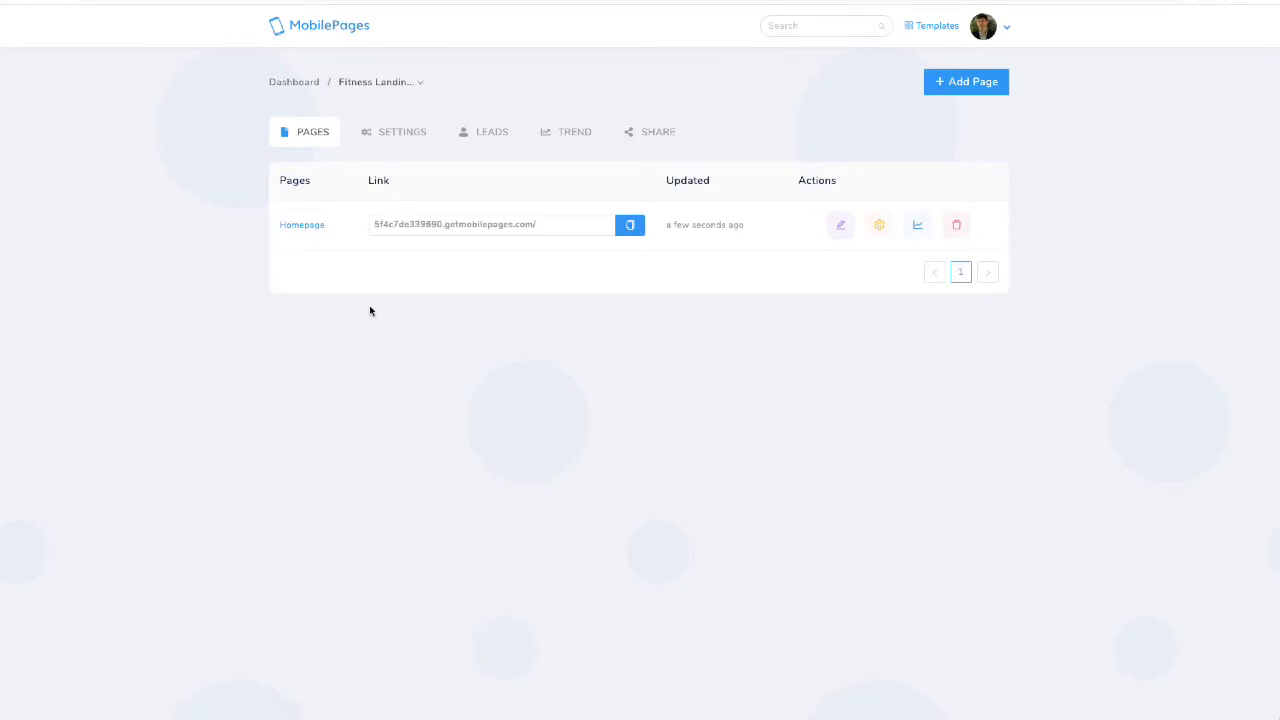
click(841, 226)
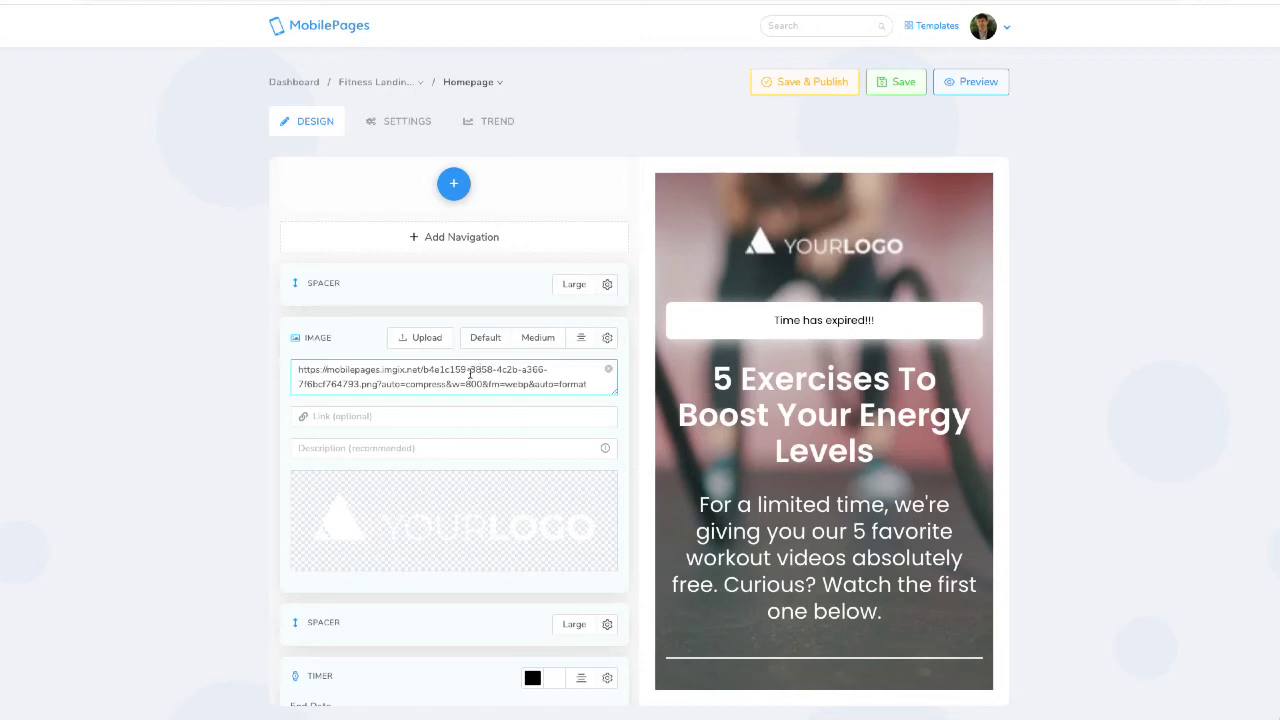
Examine the Homepage's logo image, timer, headline and subheadline blocks and the rest of the page in the preview
scroll(475, 372, down, 2)
click(470, 375)
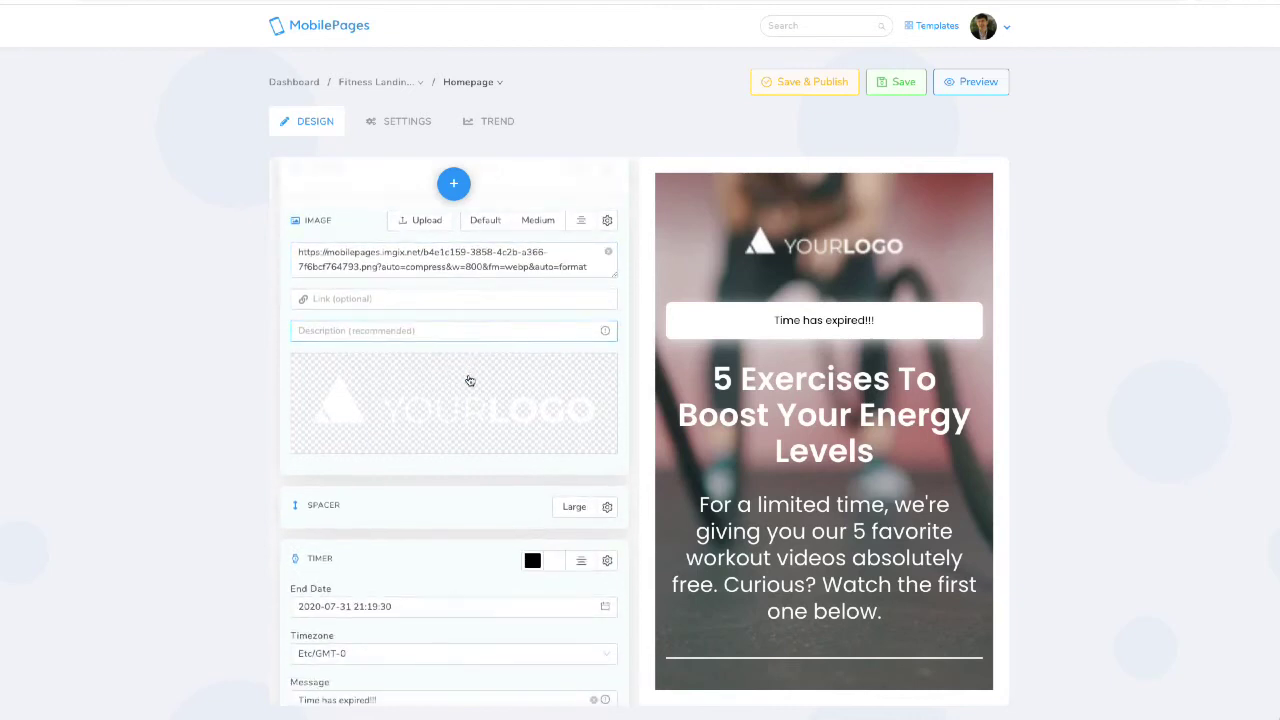
scroll(469, 378, down, 3)
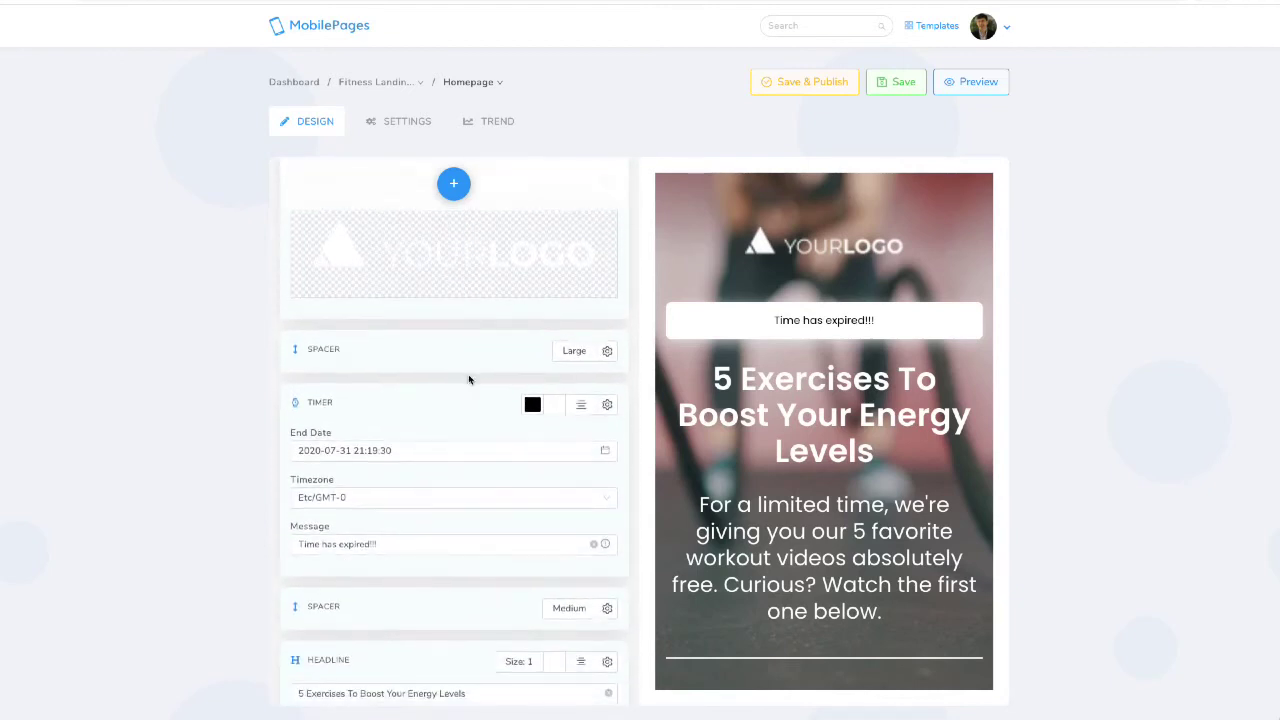
scroll(469, 378, down, 1)
scroll(468, 375, down, 4)
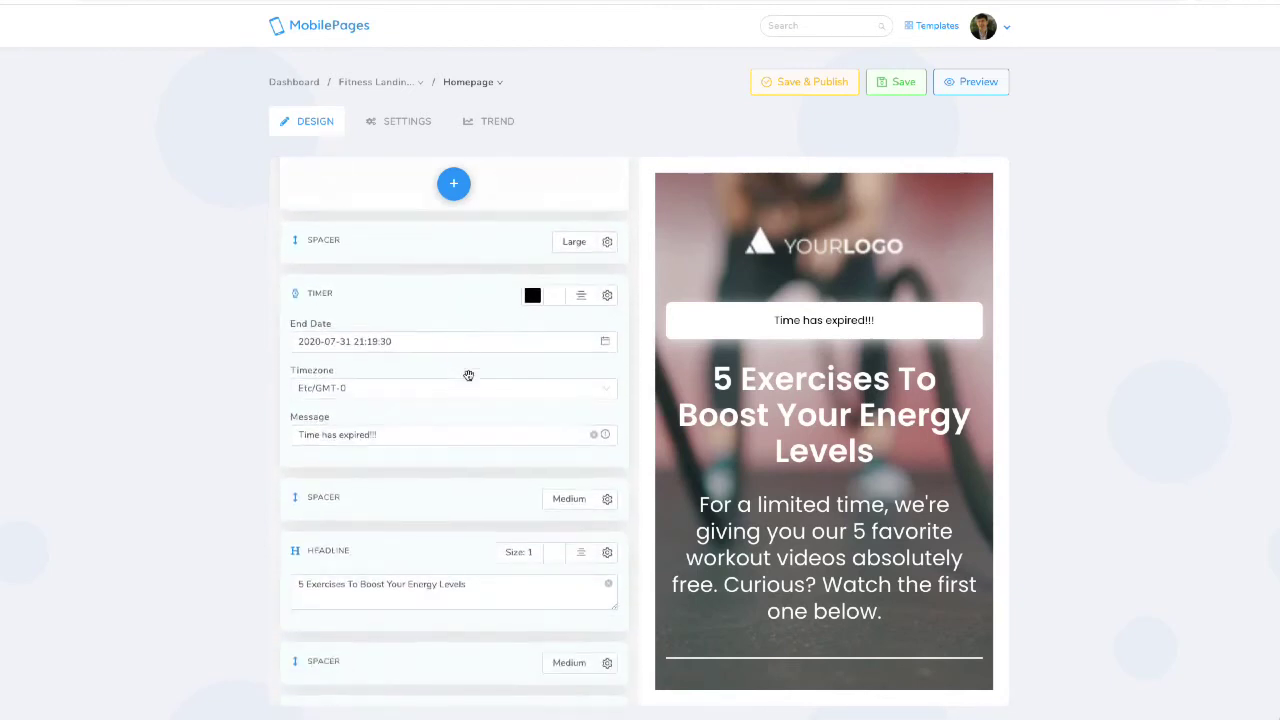
scroll(468, 375, up, 5)
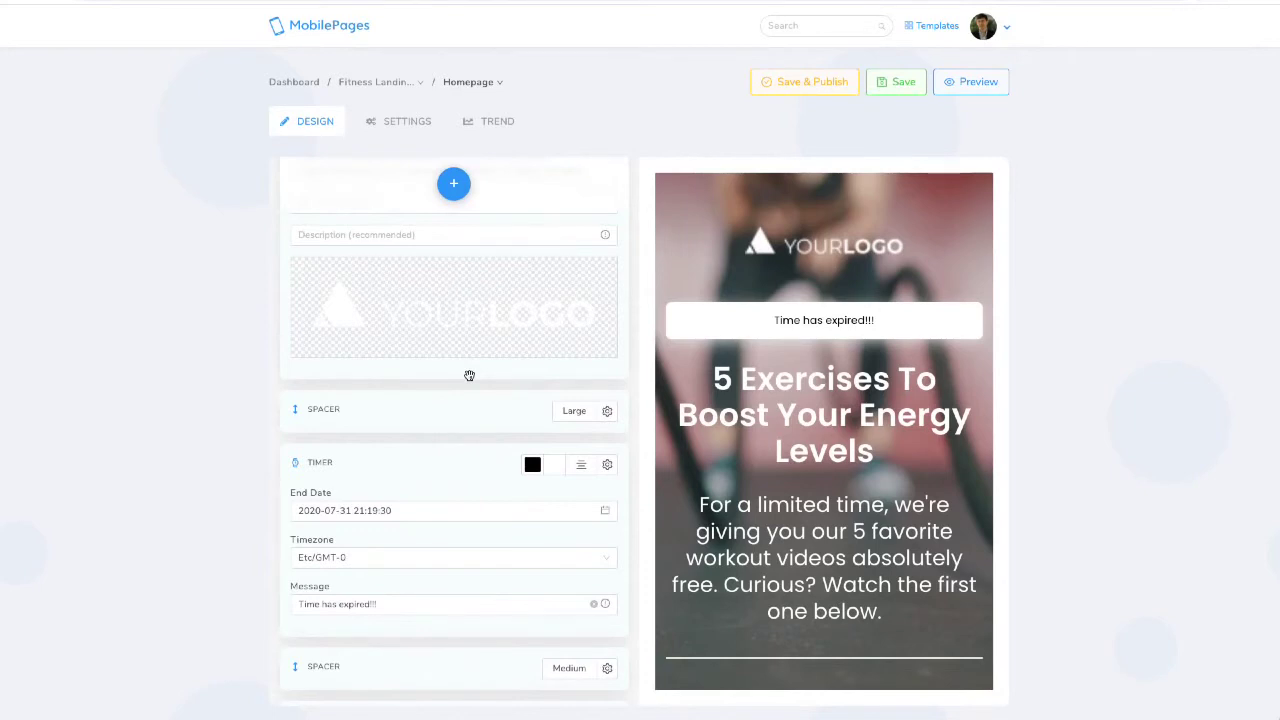
scroll(469, 375, down, 4)
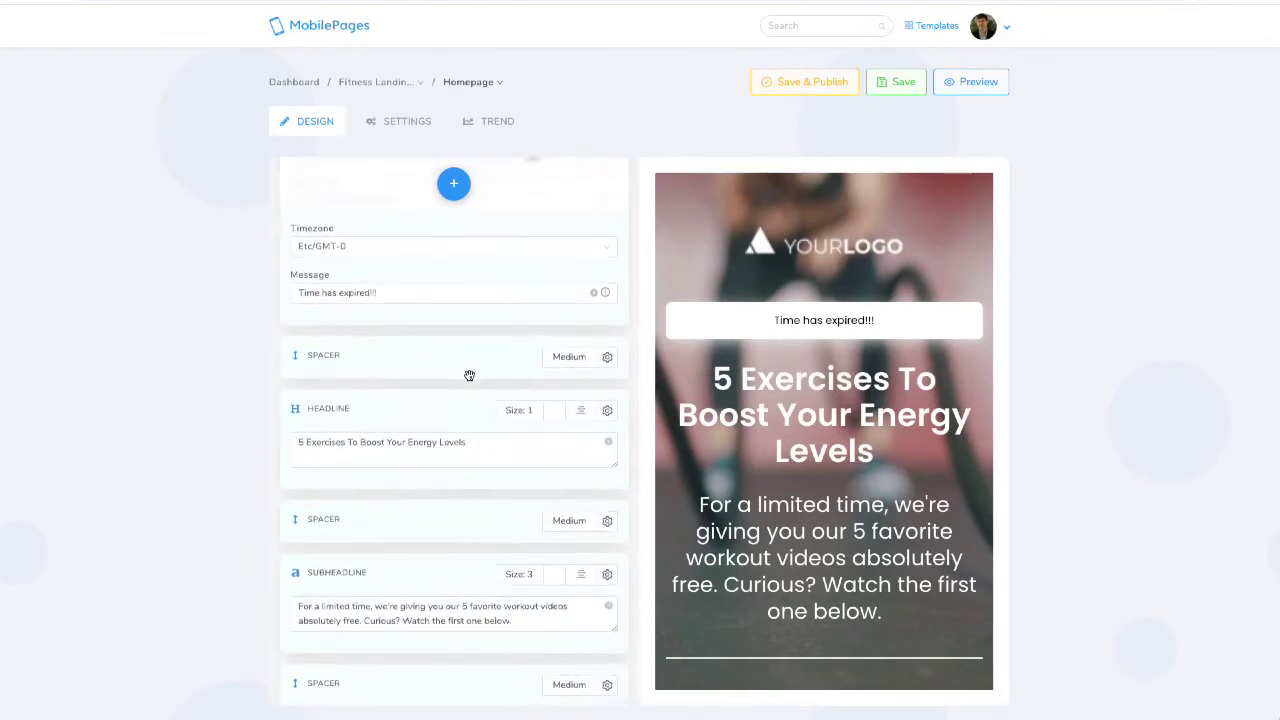
scroll(478, 374, up, 2)
scroll(478, 374, up, 3)
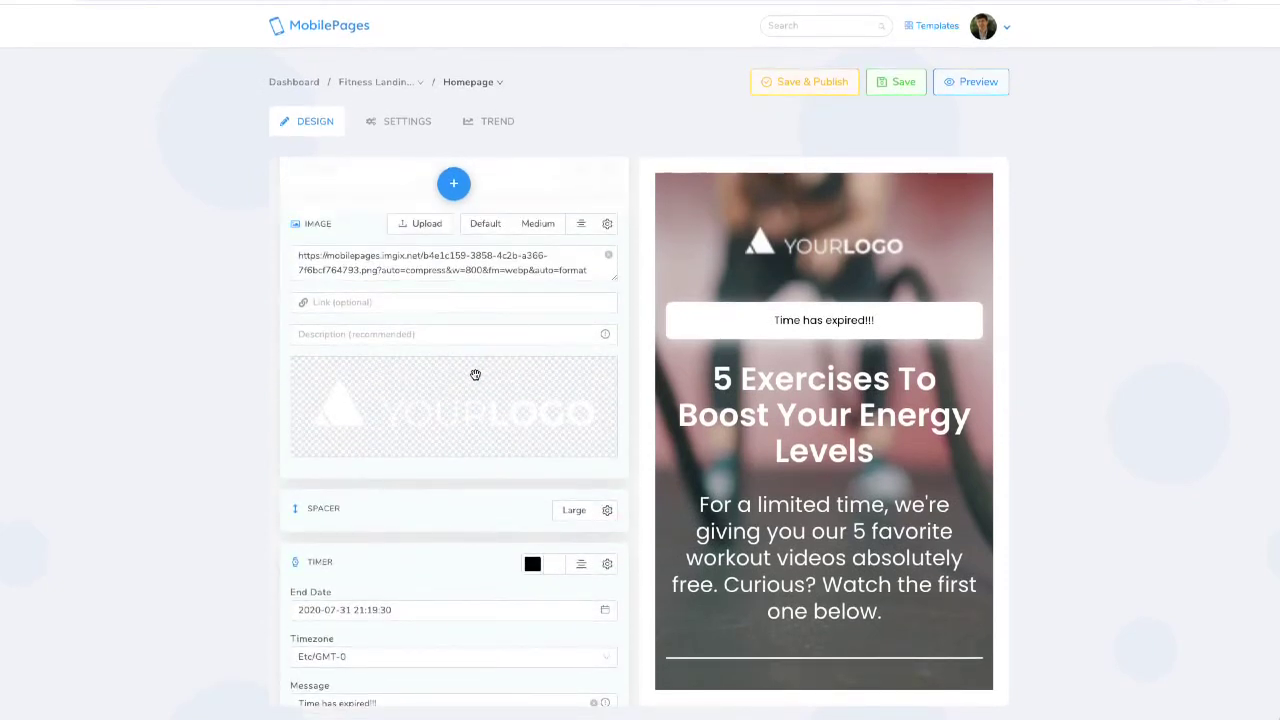
scroll(833, 380, down, 4)
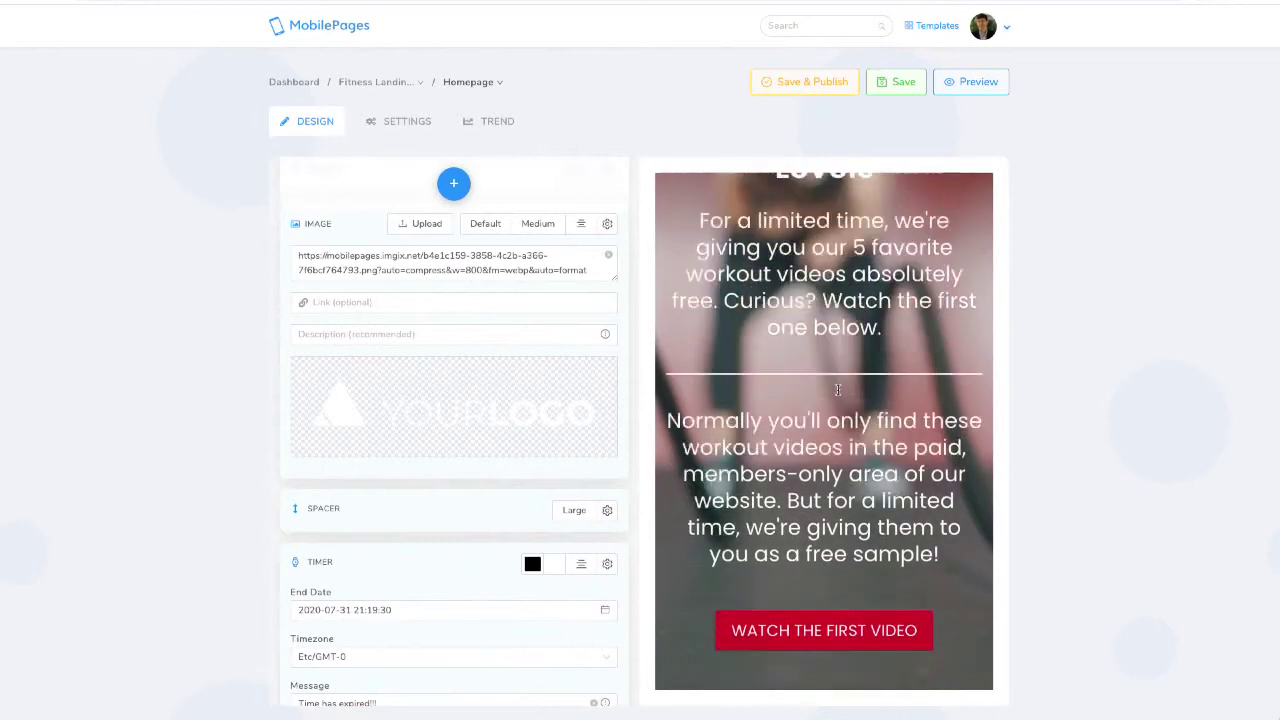
scroll(827, 385, up, 4)
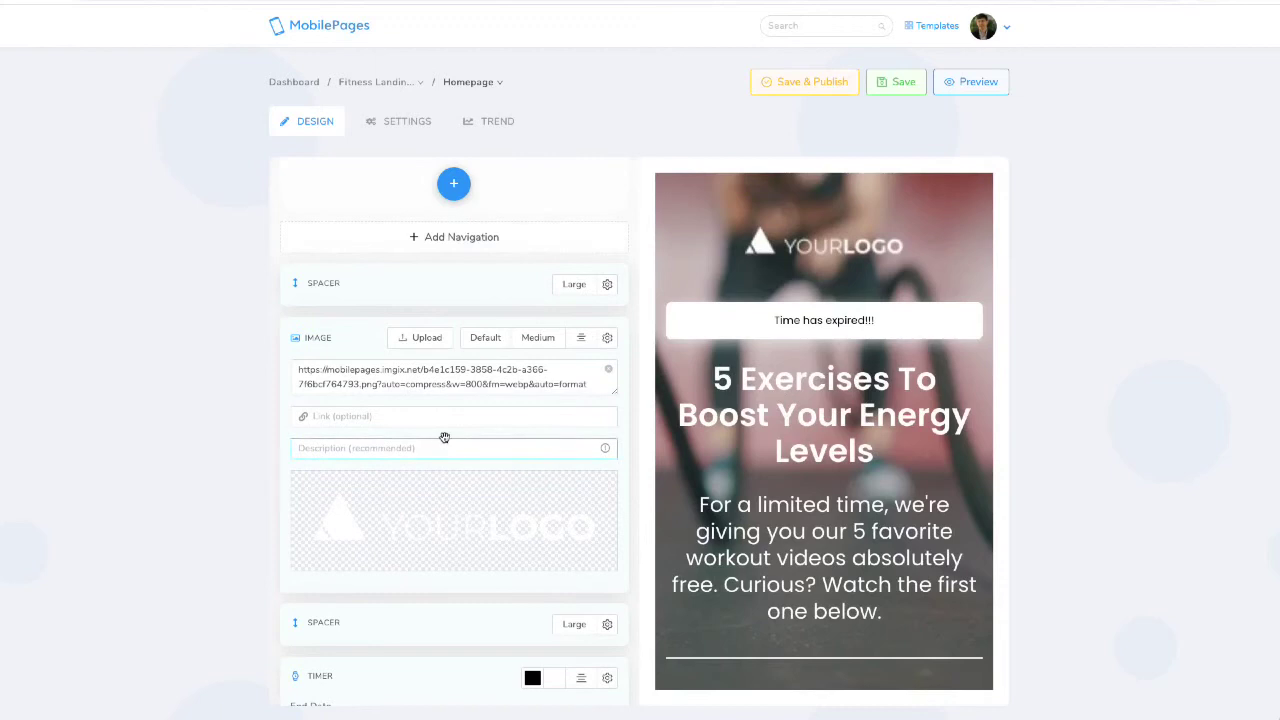
Replace the Homepage's headline text with "How to create a business in fitness"
scroll(445, 437, down, 3)
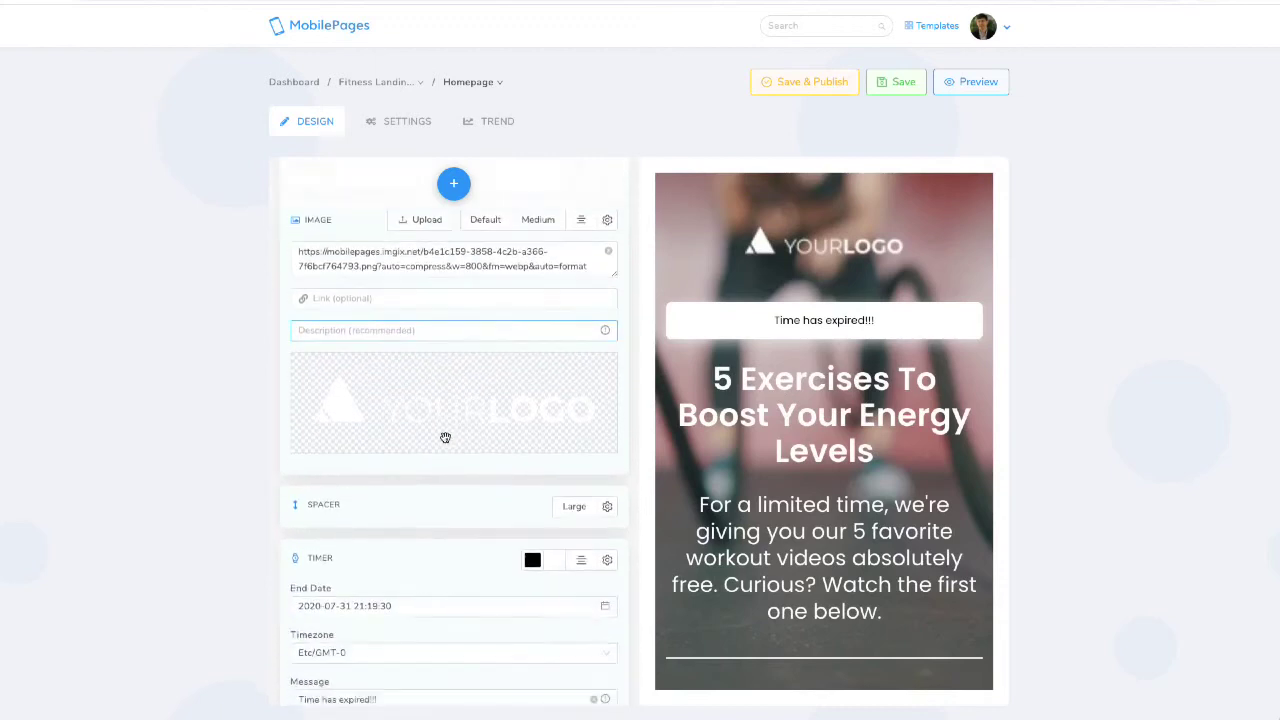
scroll(444, 438, down, 1)
scroll(444, 437, down, 3)
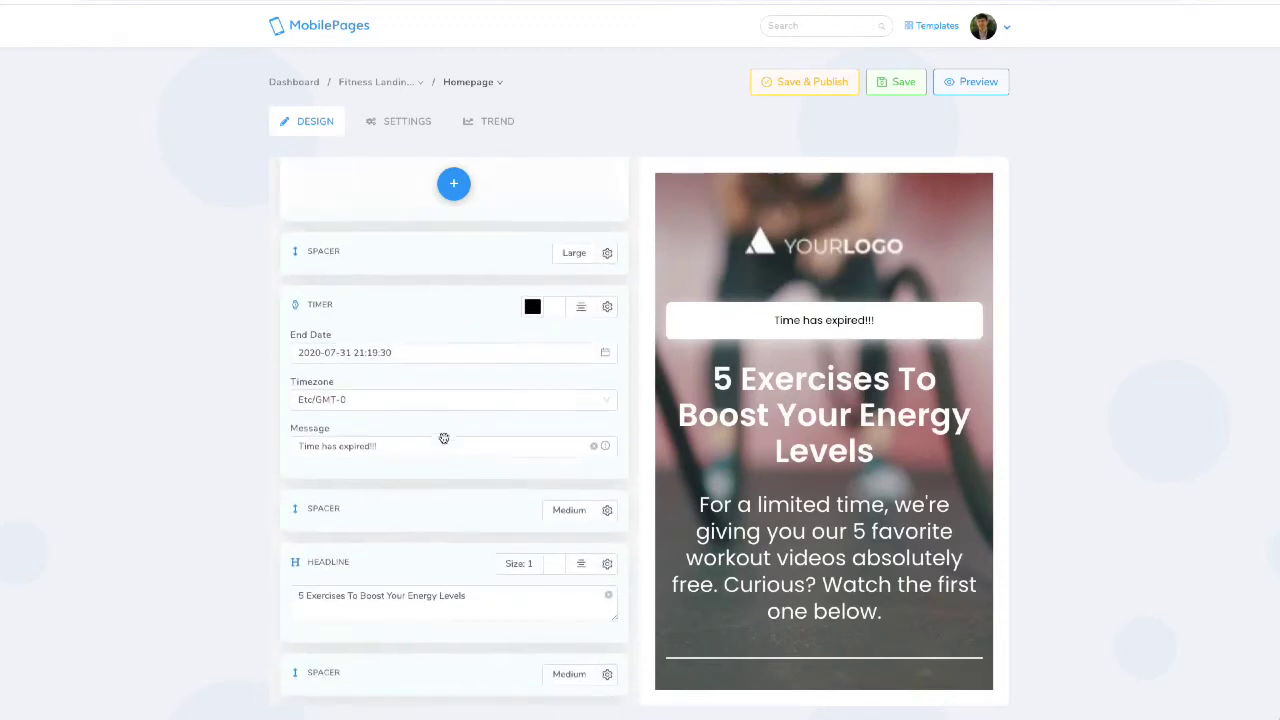
click(444, 437)
scroll(444, 437, down, 4)
click(444, 437)
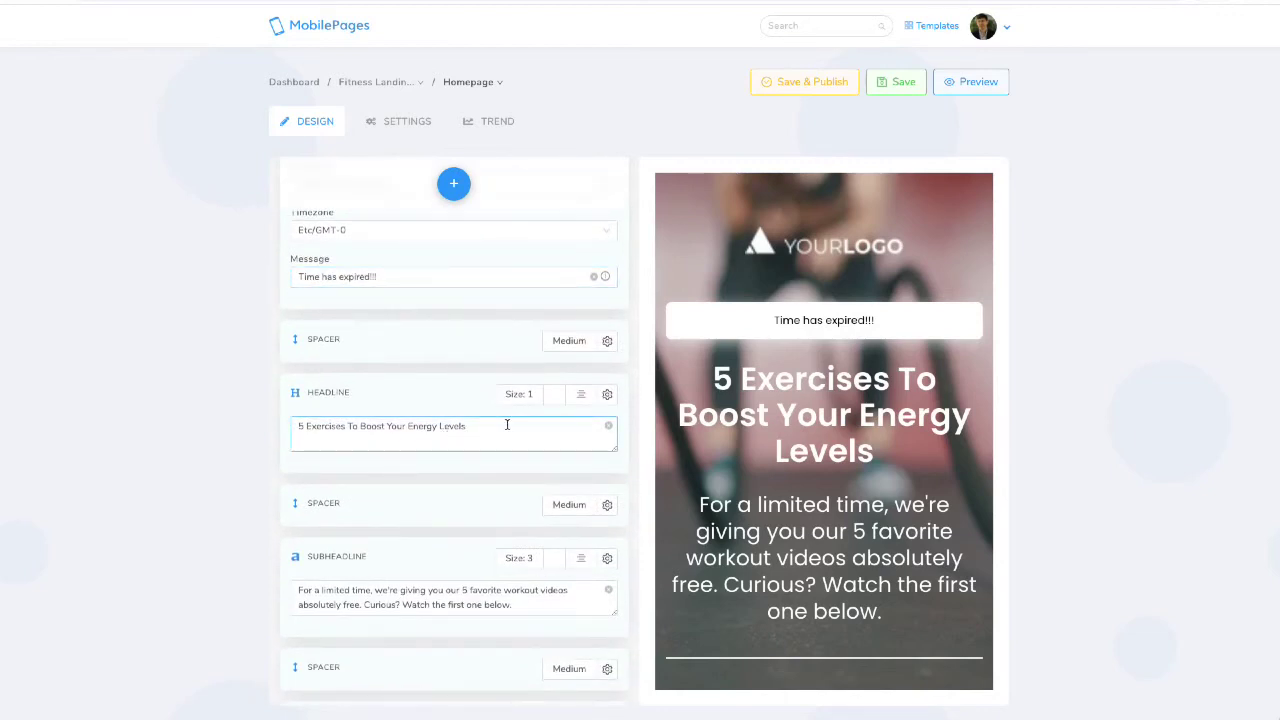
scroll(791, 418, down, 1)
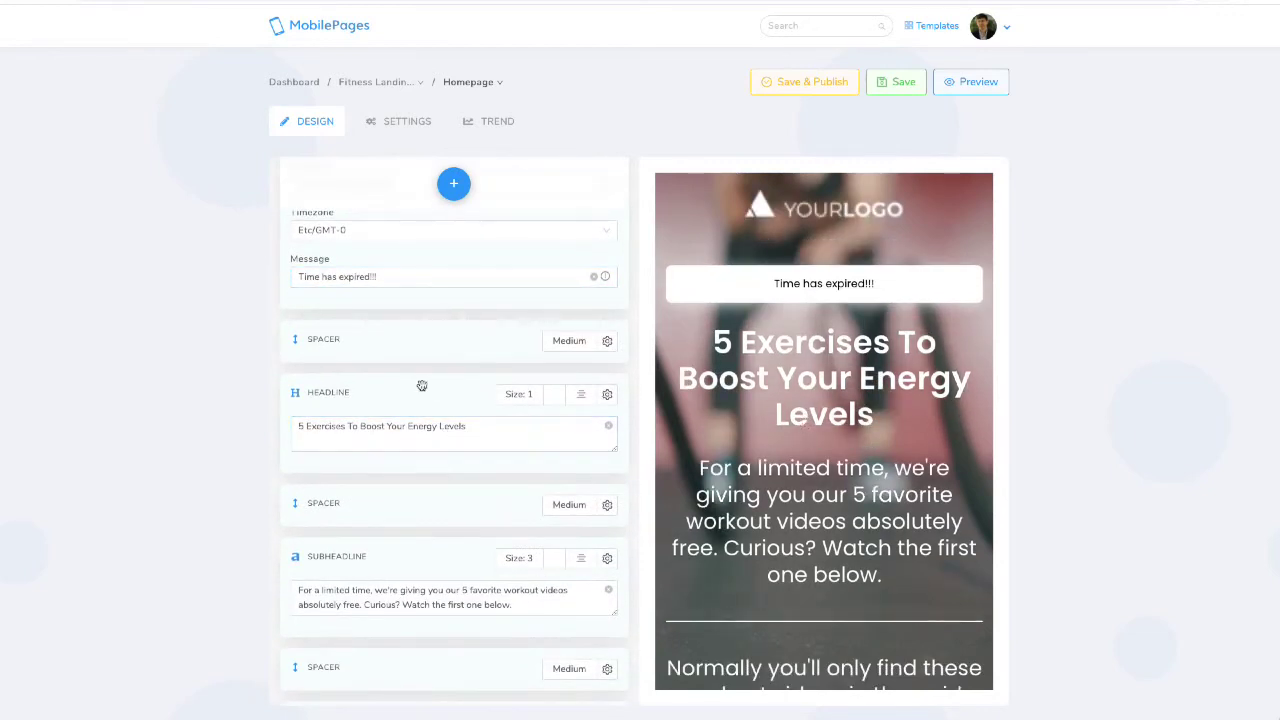
drag(494, 426, 280, 430)
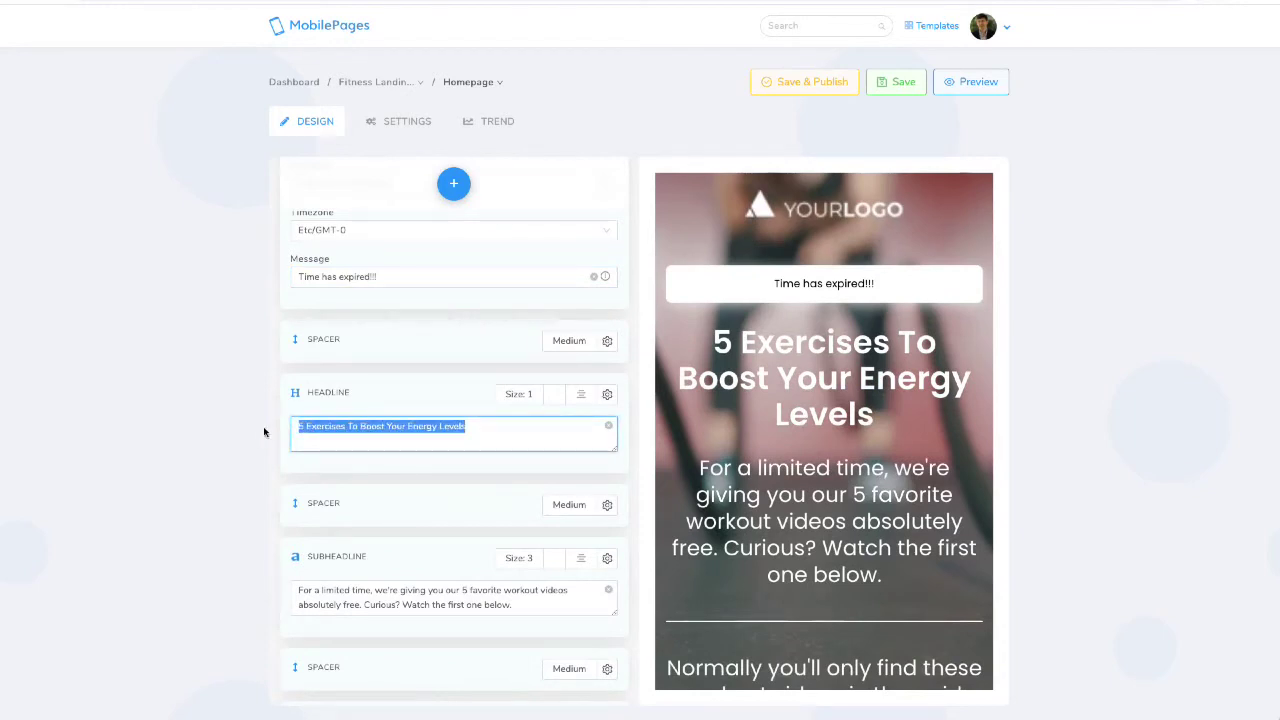
text(How to )
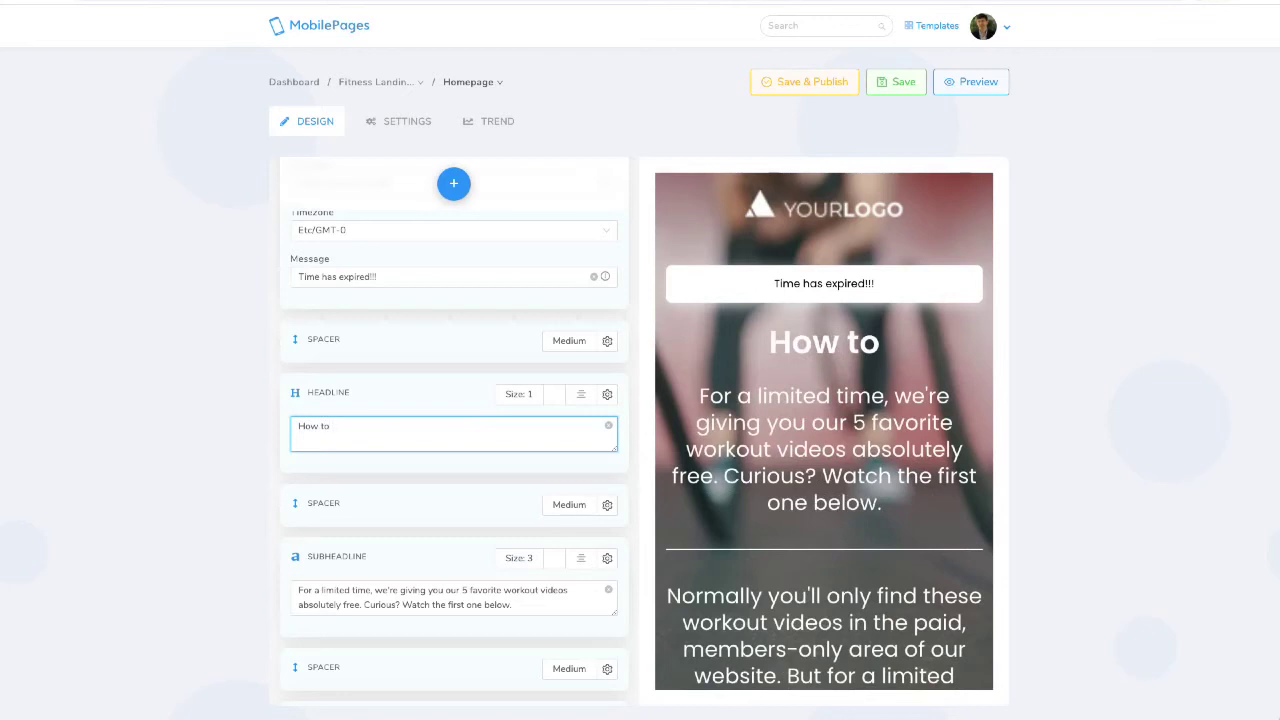
text(create a )
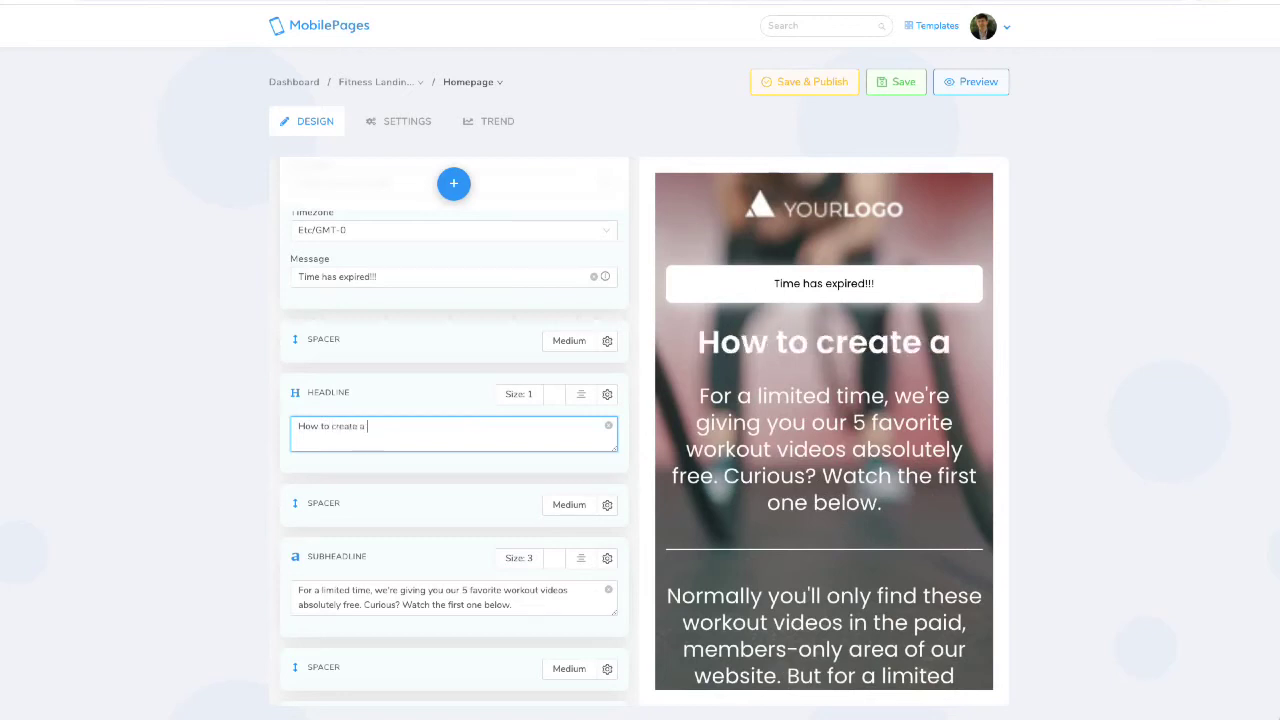
text(business in fitn)
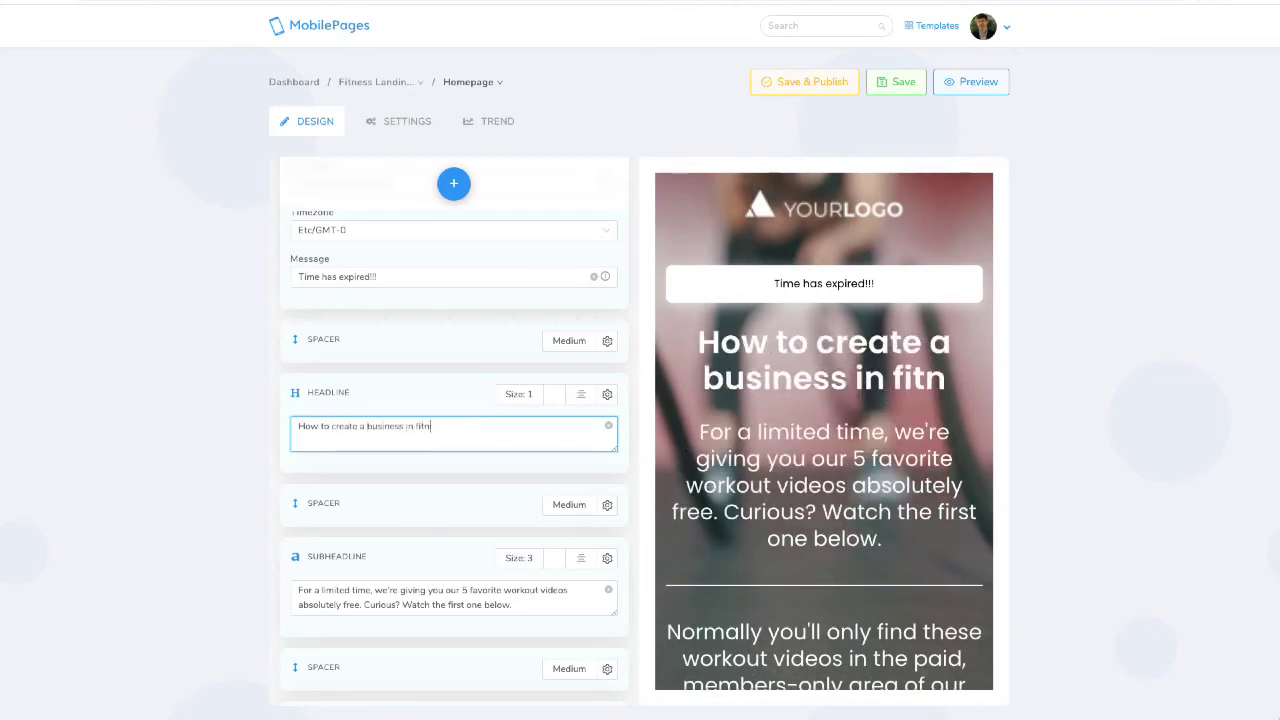
text(ess)
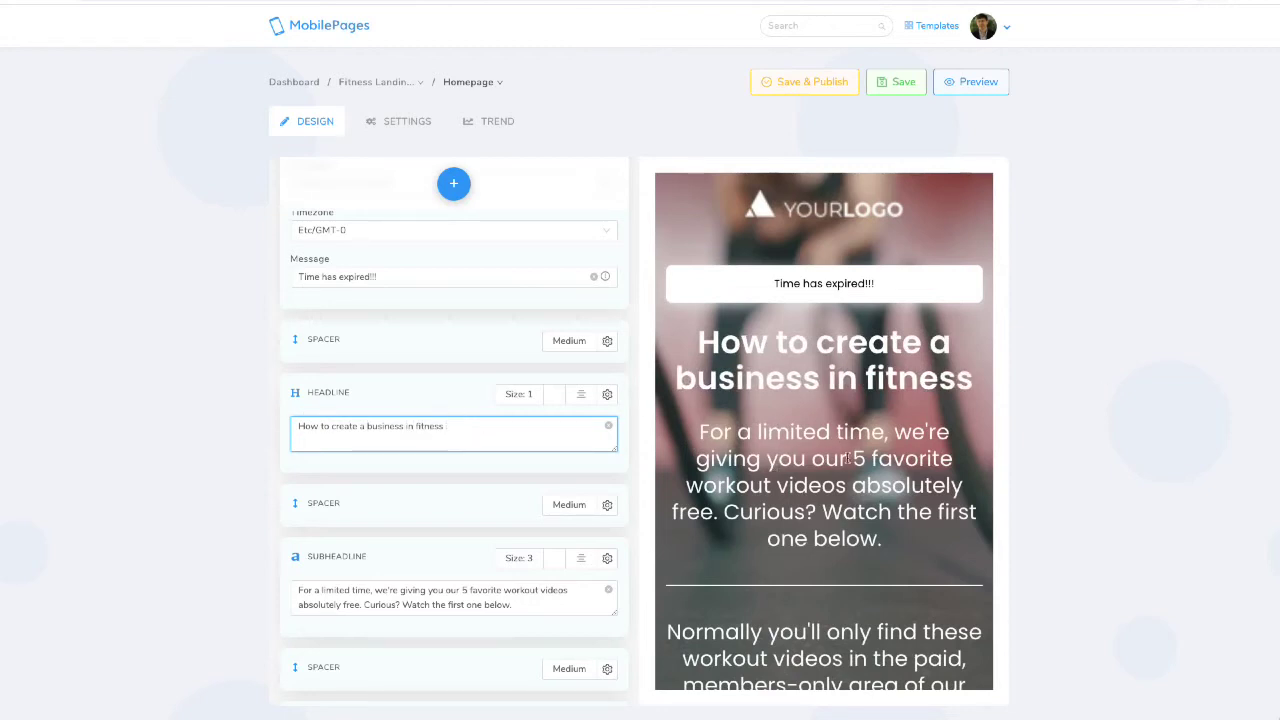
Add a YouTube video block to the Homepage and move it directly below the headline block
scroll(826, 437, down, 3)
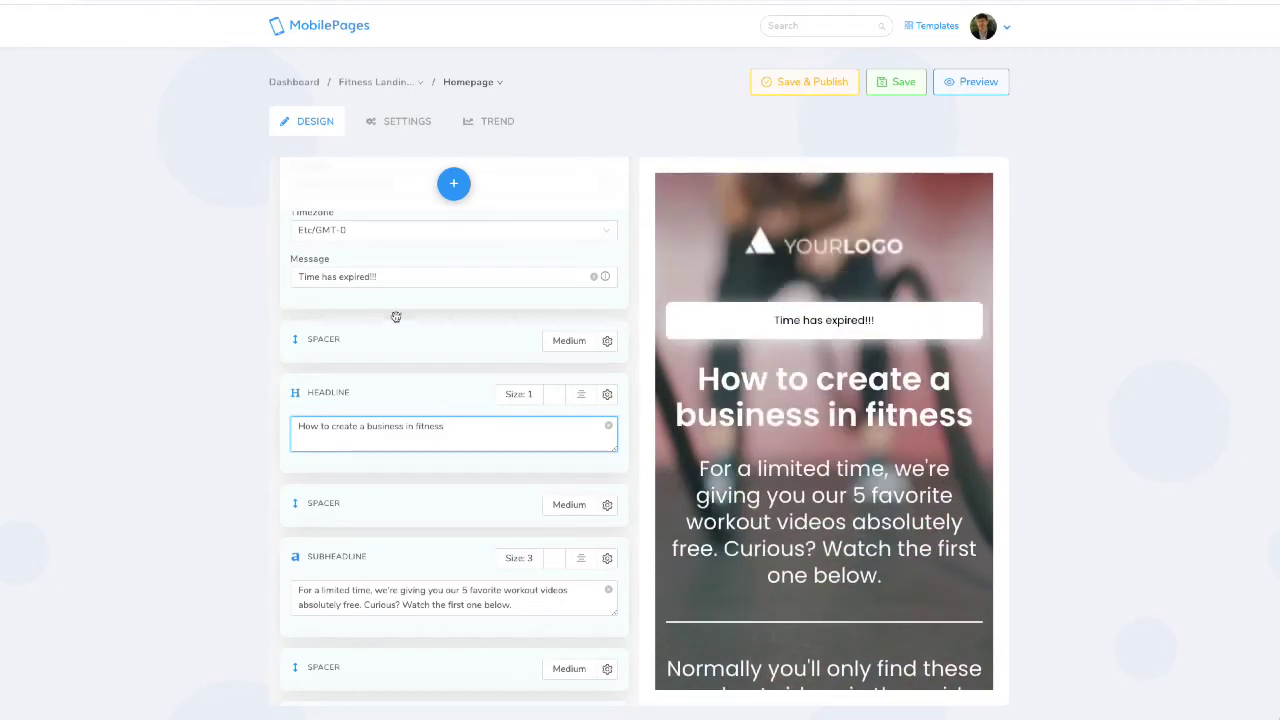
scroll(397, 317, up, 5)
click(455, 185)
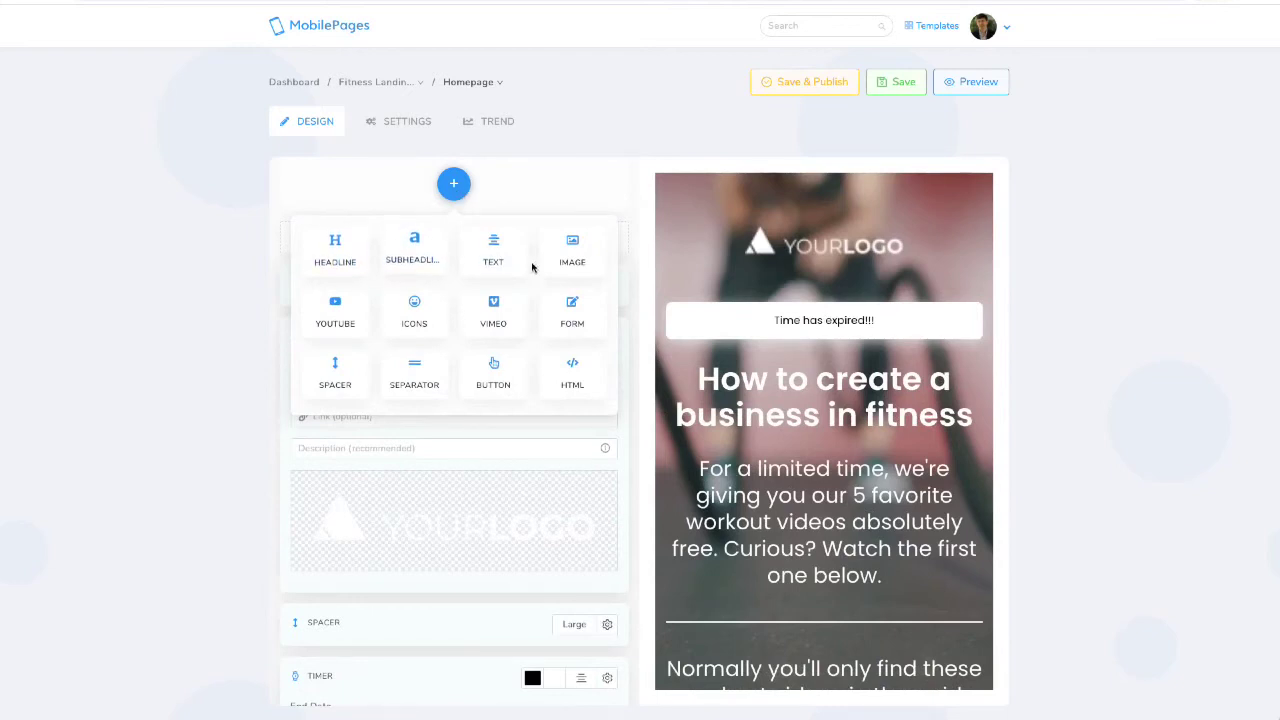
scroll(558, 257, down, 1)
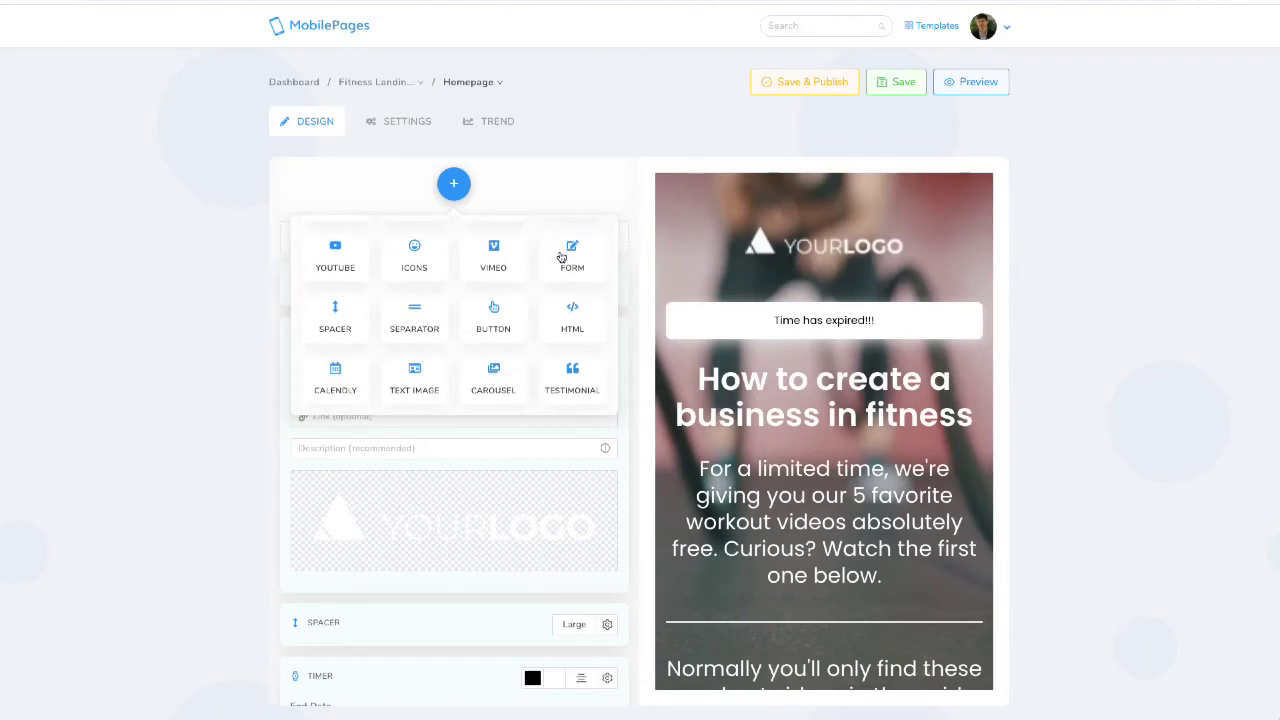
scroll(449, 322, up, 1)
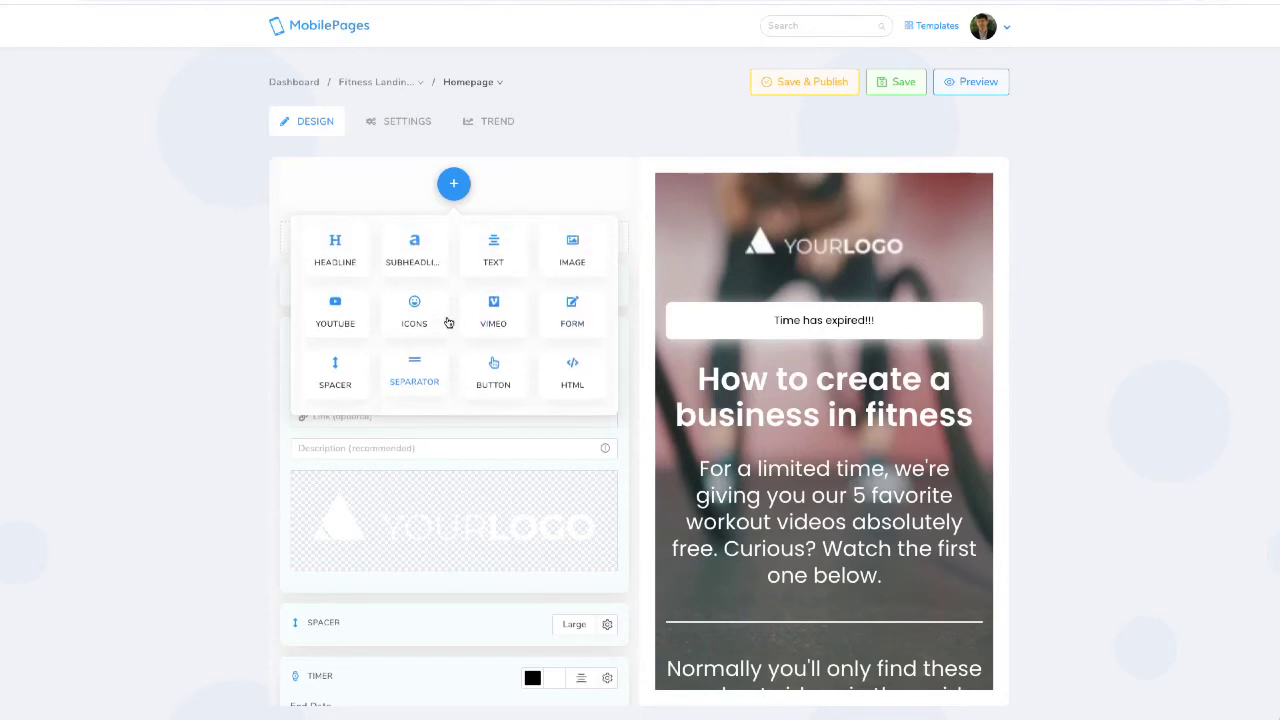
click(340, 306)
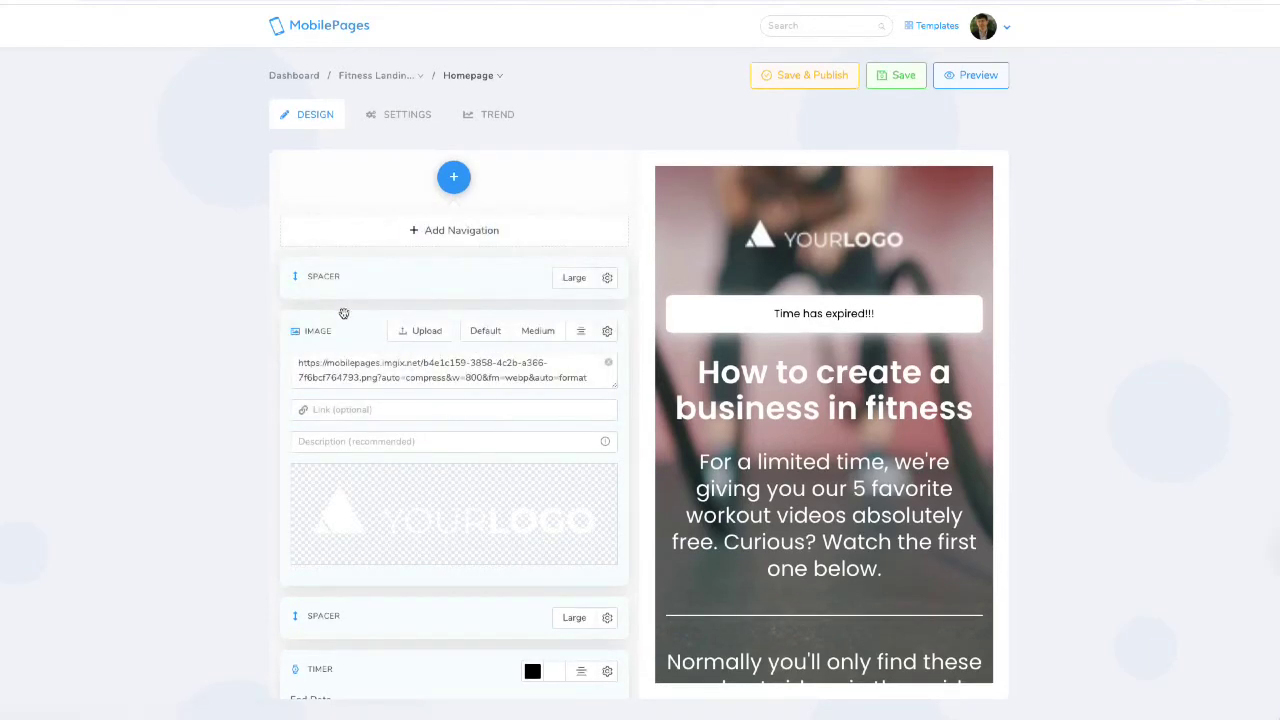
scroll(440, 397, down, 8)
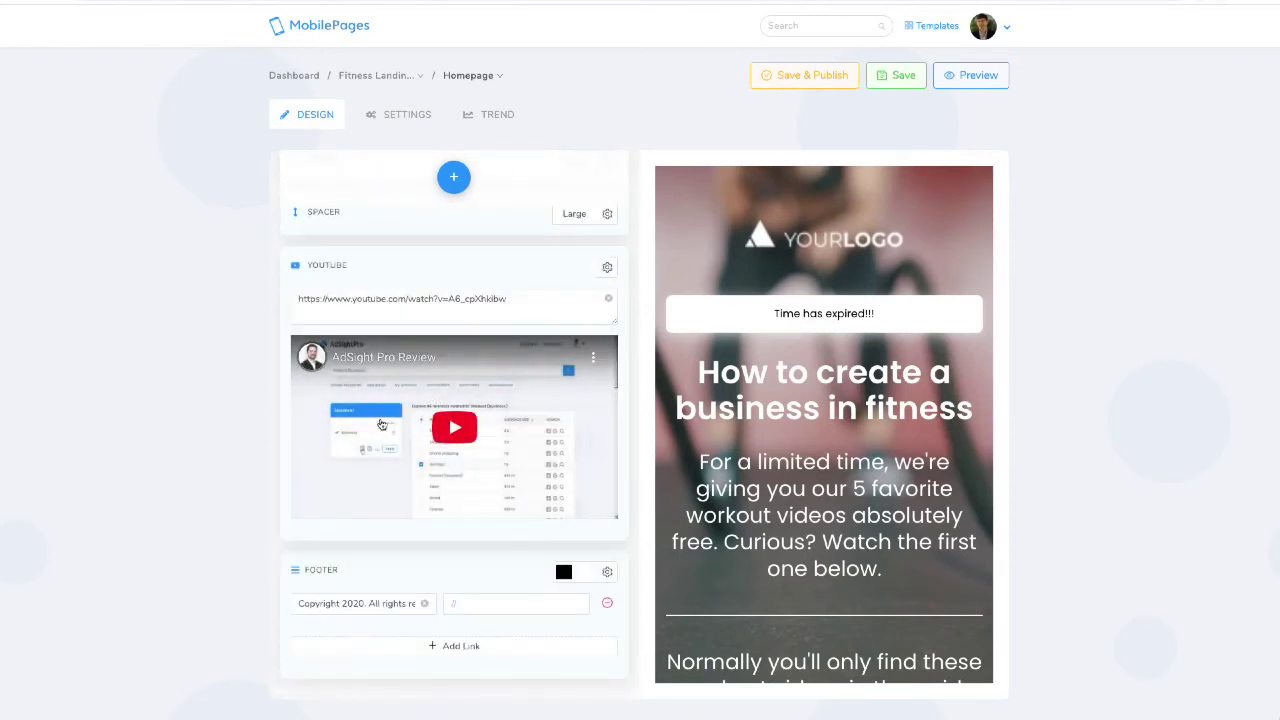
drag(334, 268, 360, 349)
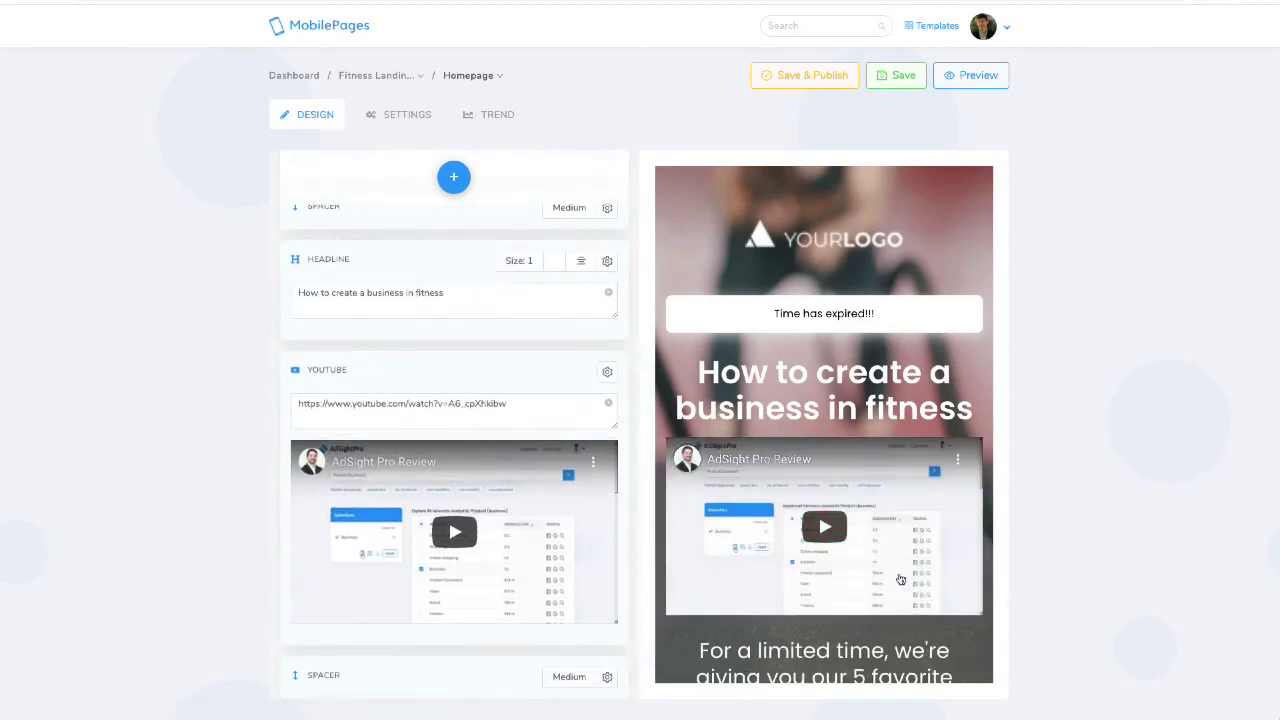
Set the countdown timer's end date to 2020-09-25, keeping the time at 21:19:30
scroll(464, 437, up, 5)
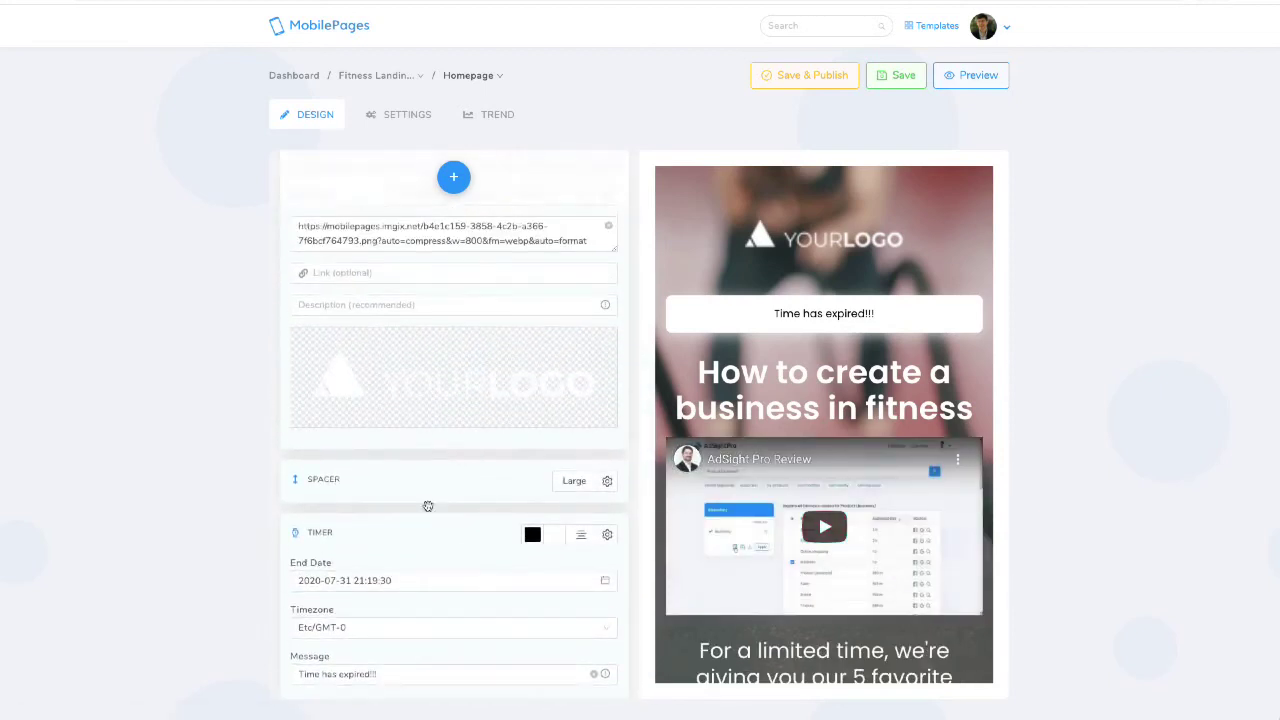
click(370, 581)
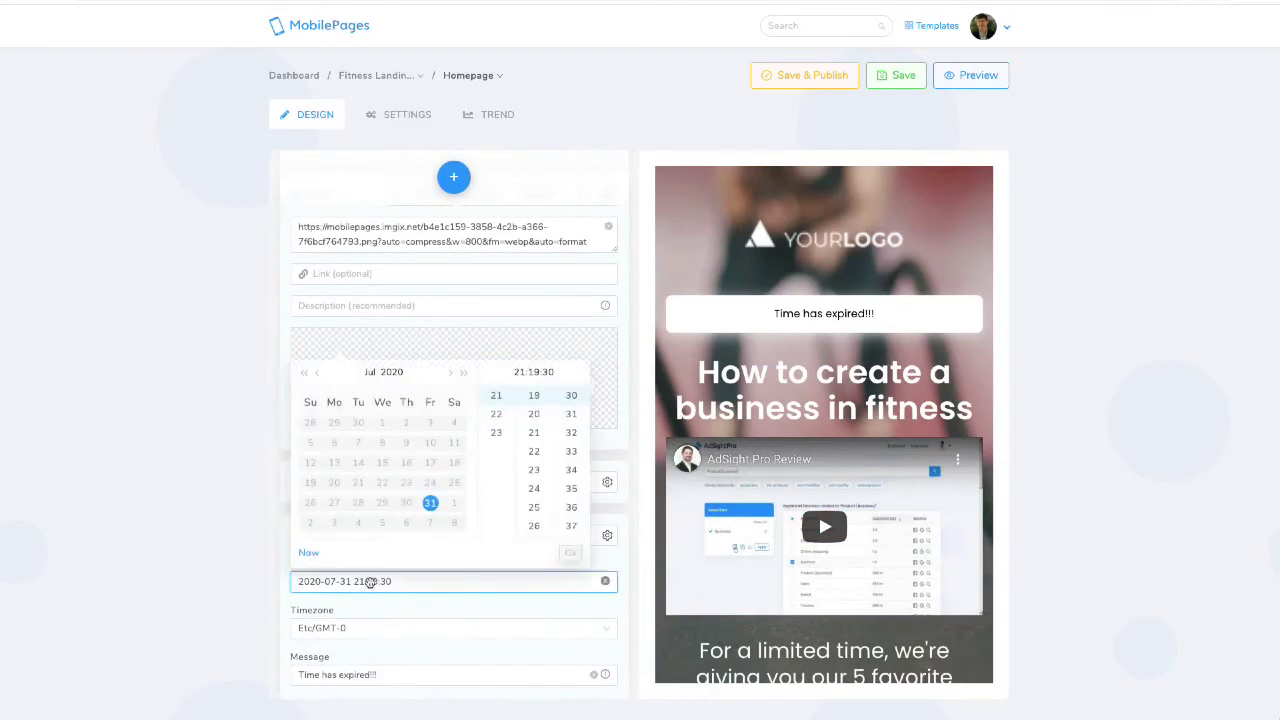
click(450, 372)
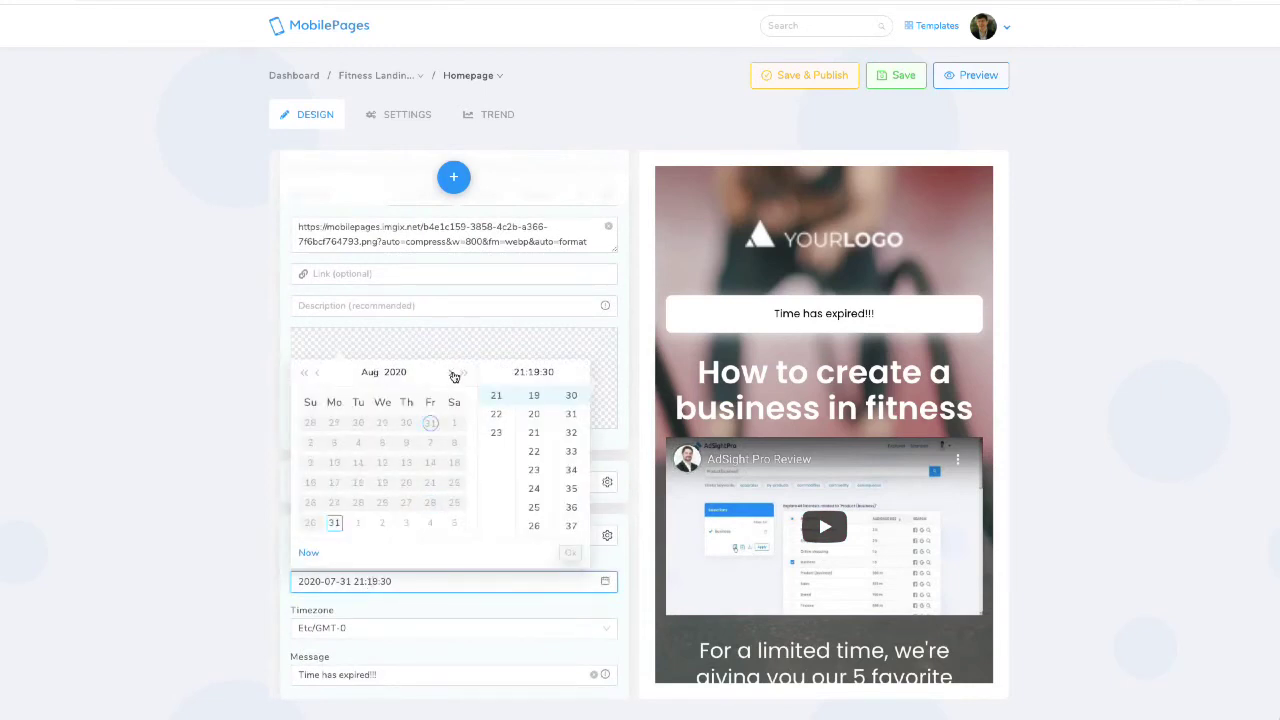
click(450, 372)
click(430, 483)
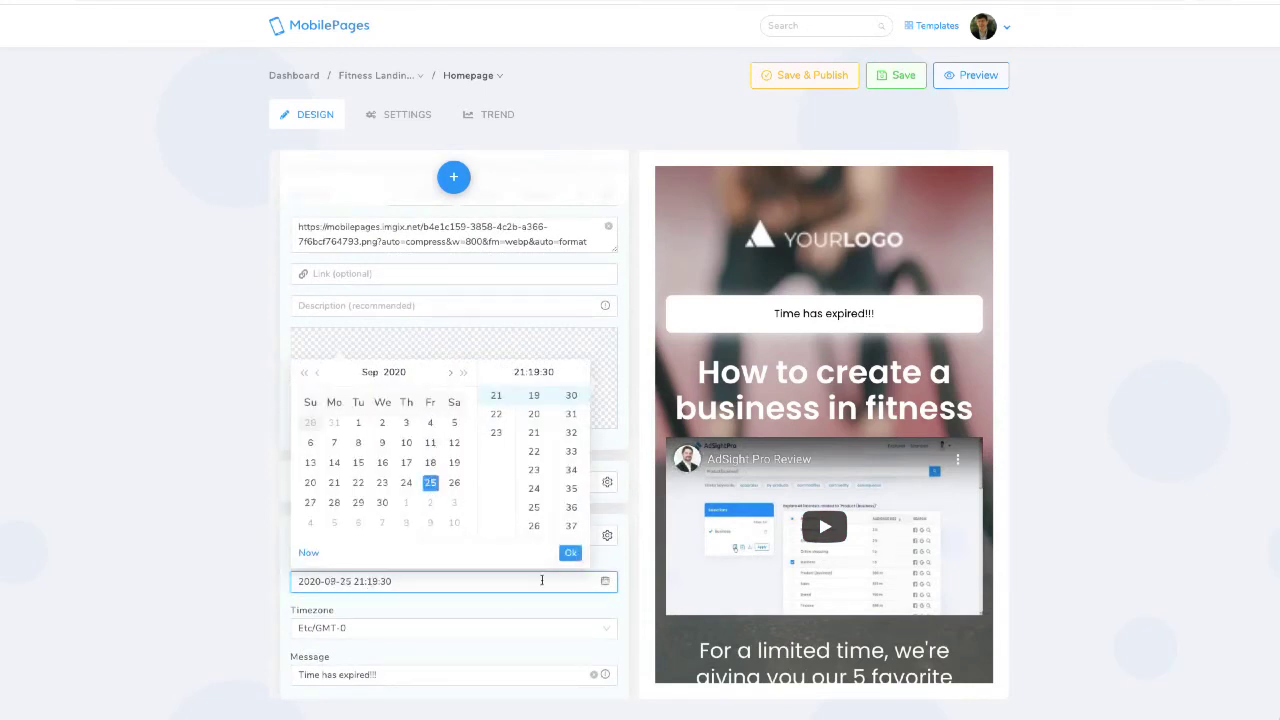
click(573, 555)
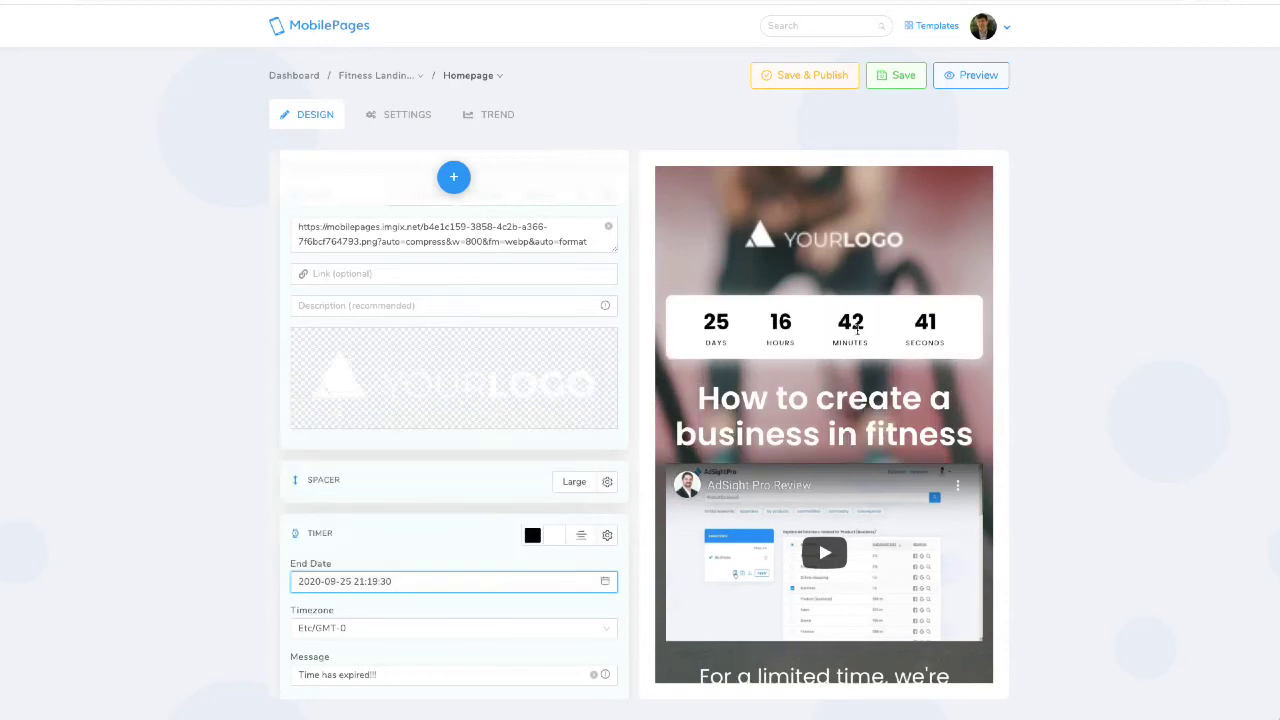
Add a navigation block to the Homepage and select its logo image link field
scroll(513, 370, up, 2)
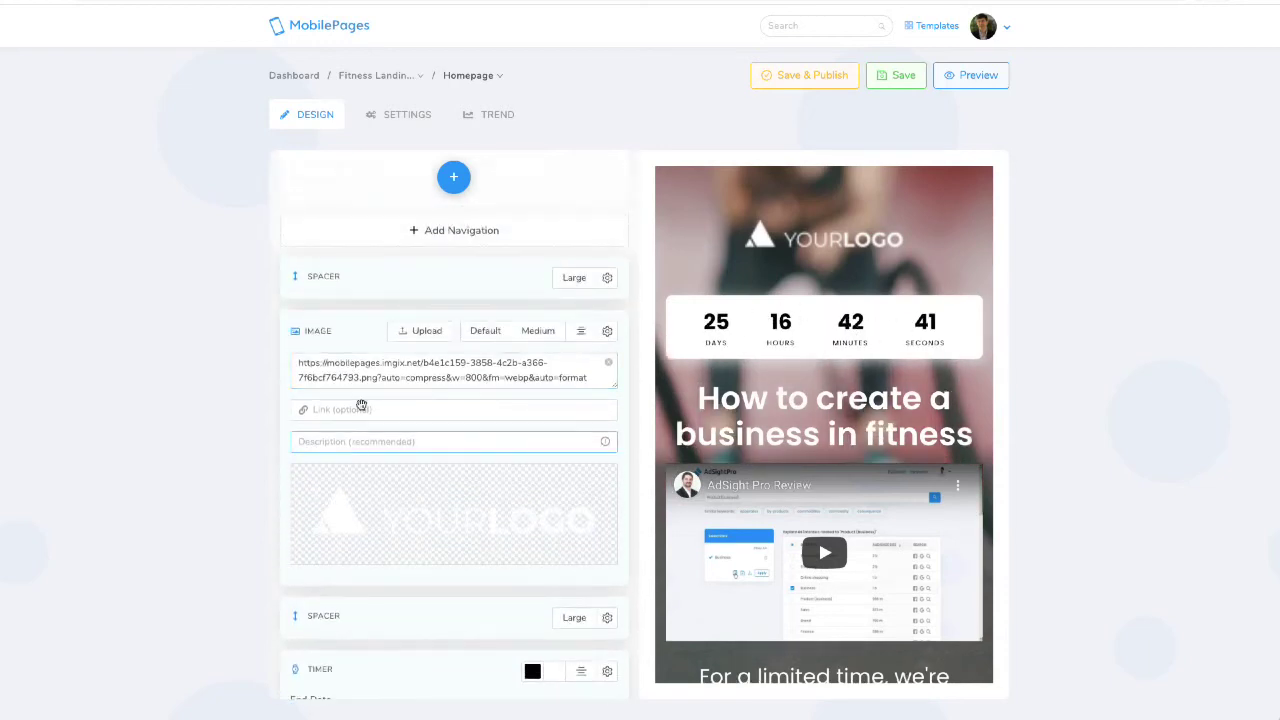
drag(299, 363, 430, 405)
click(430, 409)
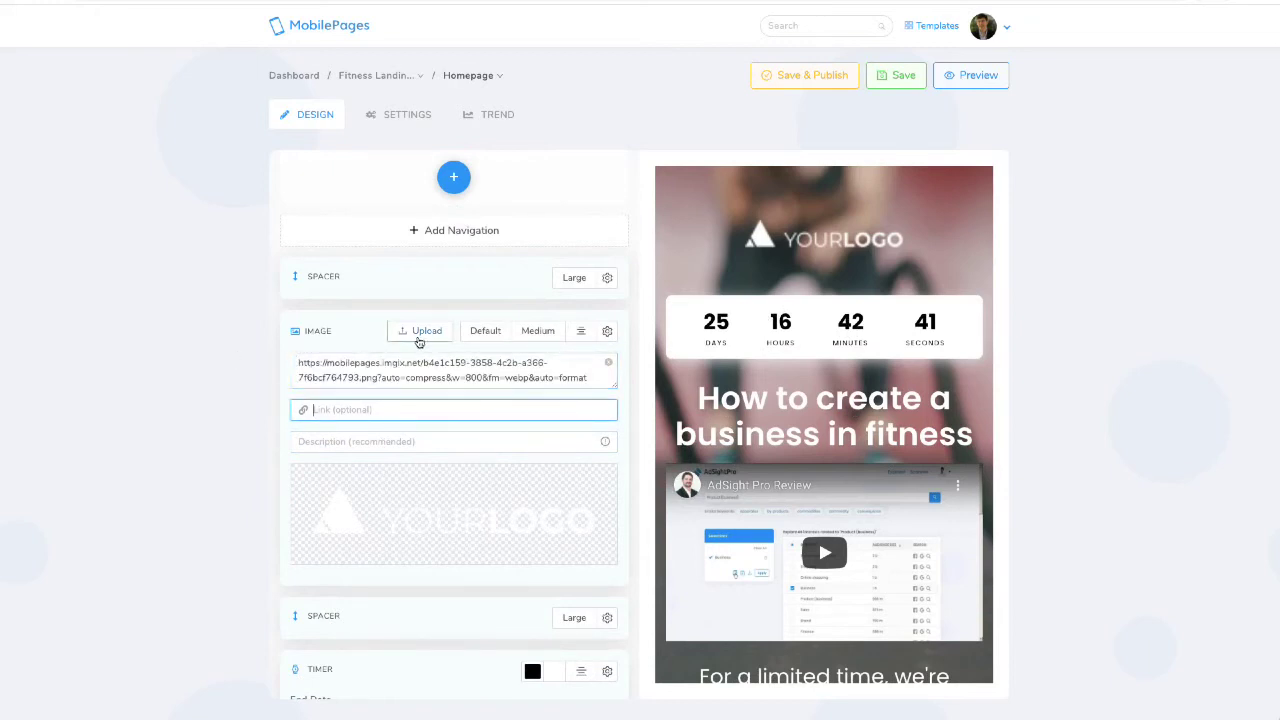
click(462, 232)
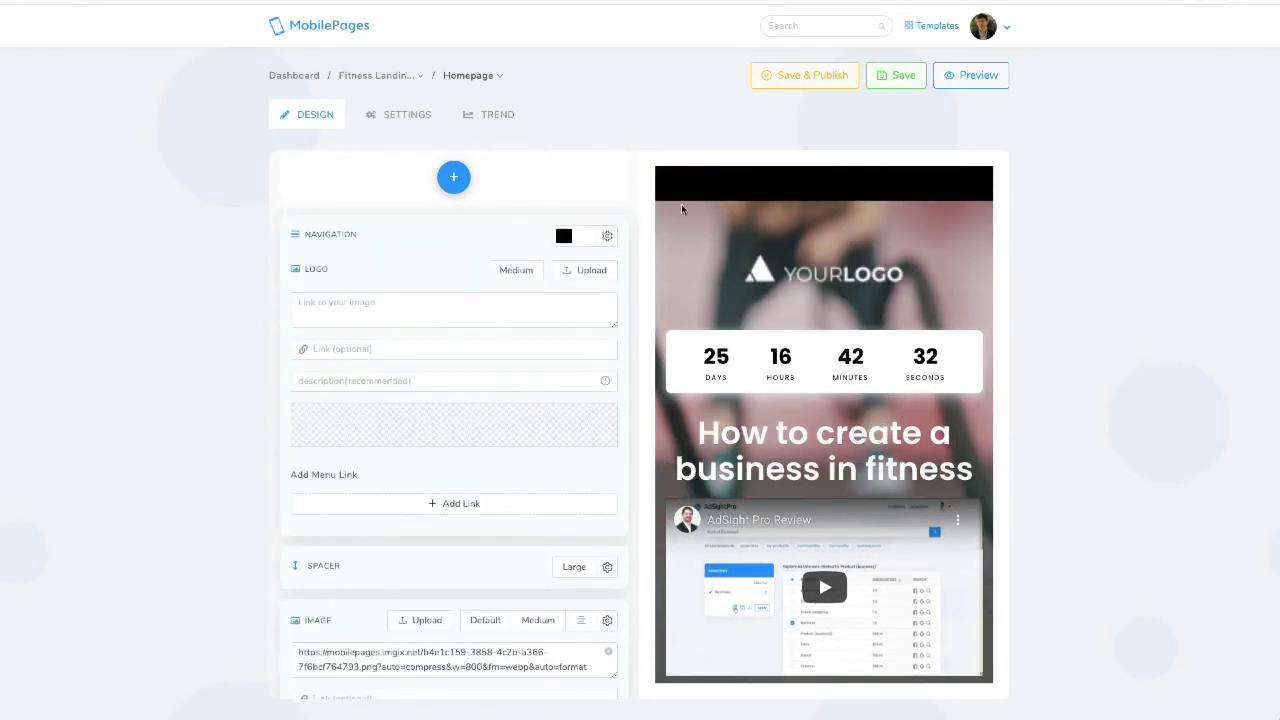
click(436, 321)
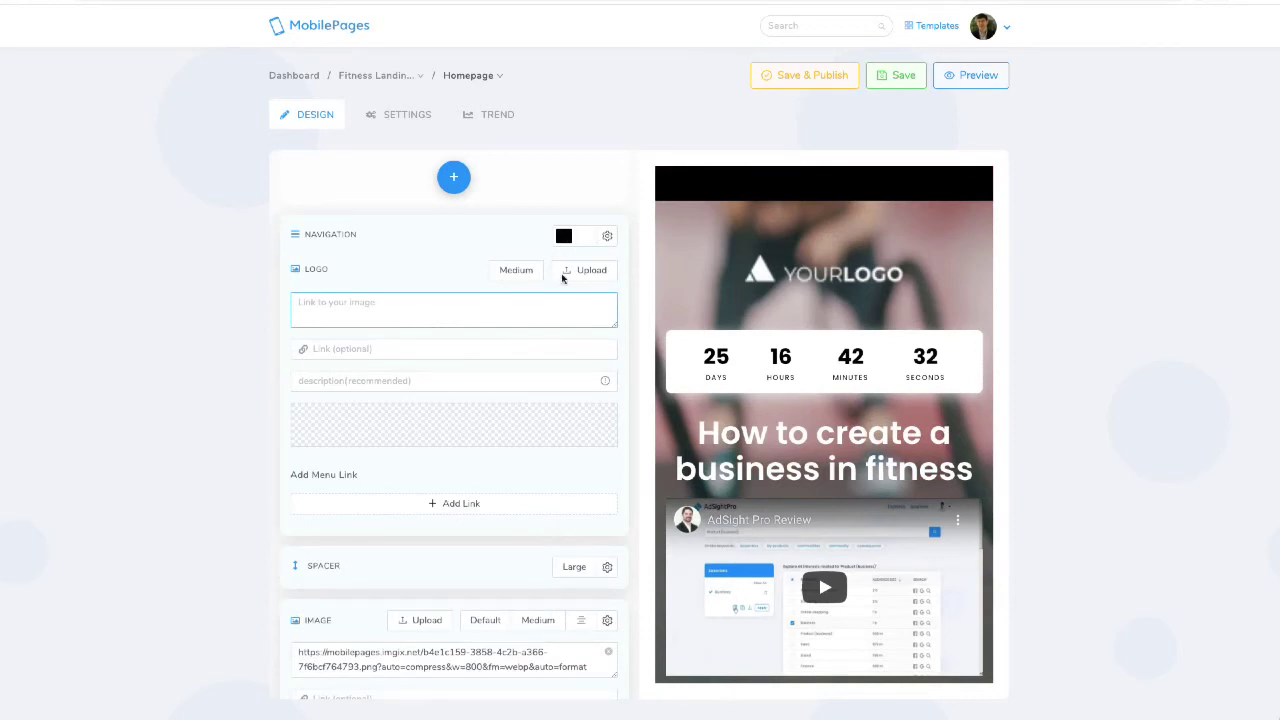
click(454, 301)
click(644, 237)
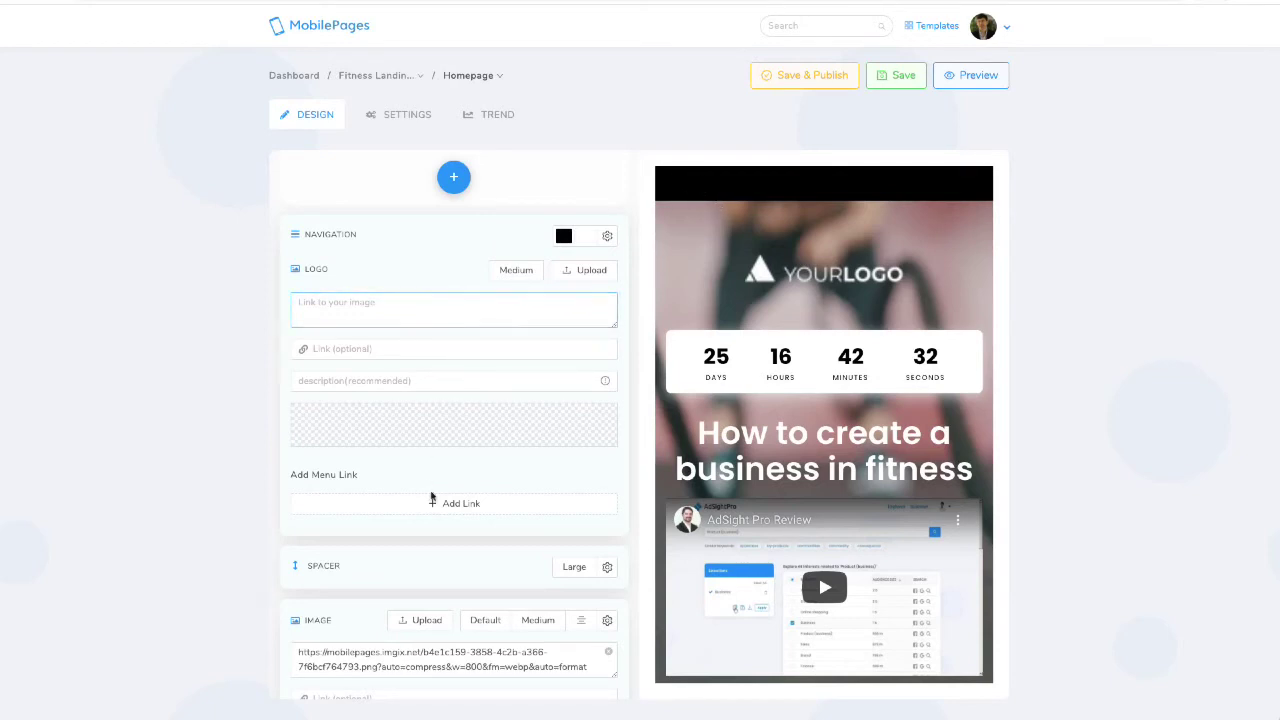
Add three menu links to the navigation block and name them About Us, Contact Us and Support
click(440, 503)
click(438, 547)
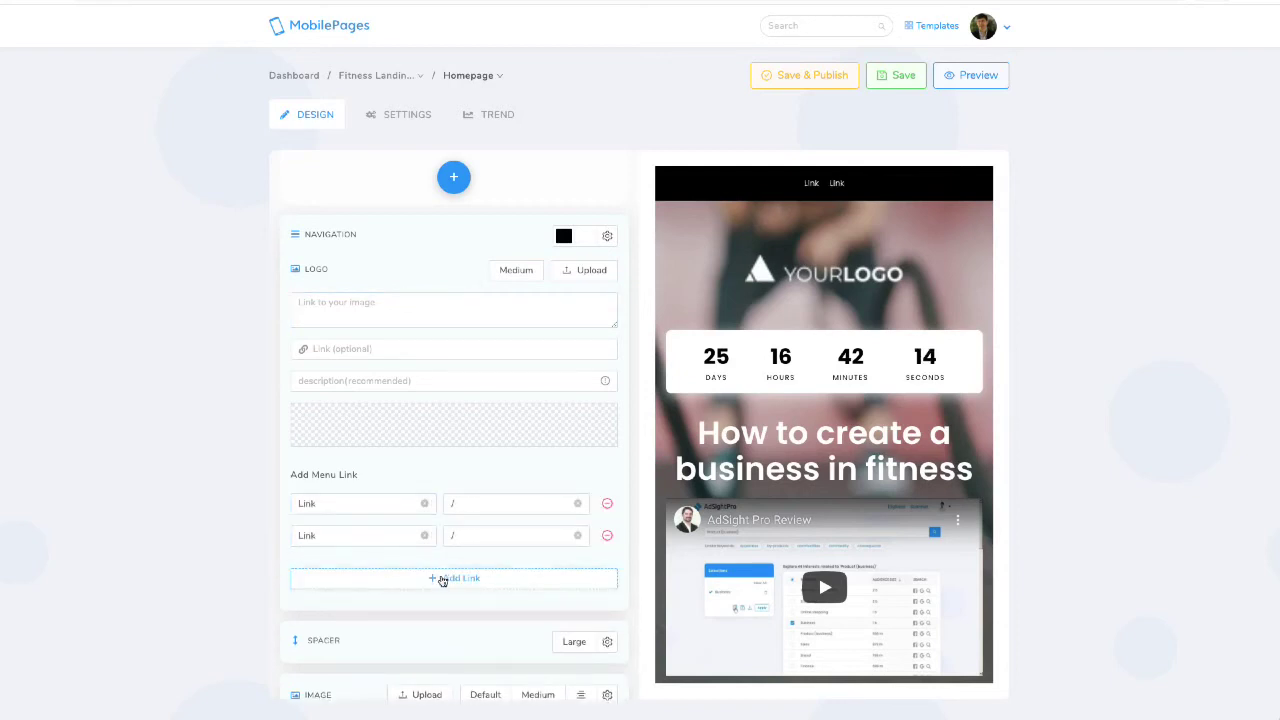
click(442, 579)
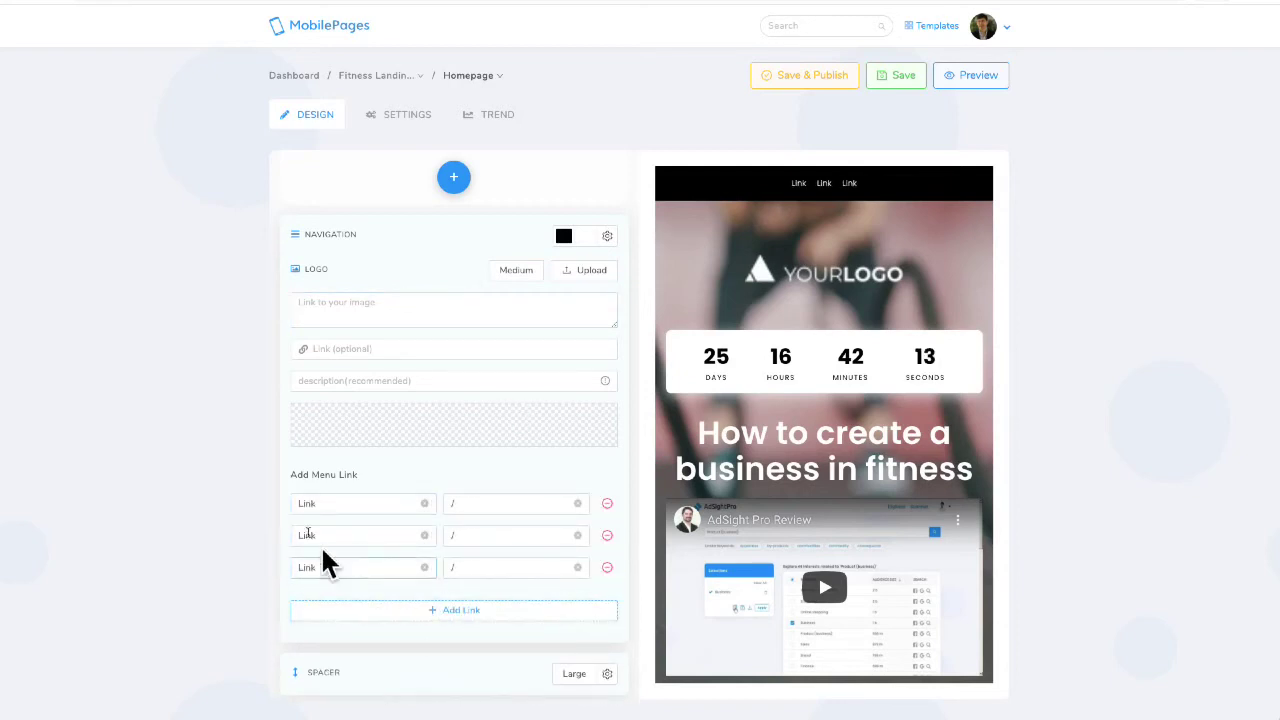
double_click(302, 504)
text(Ab)
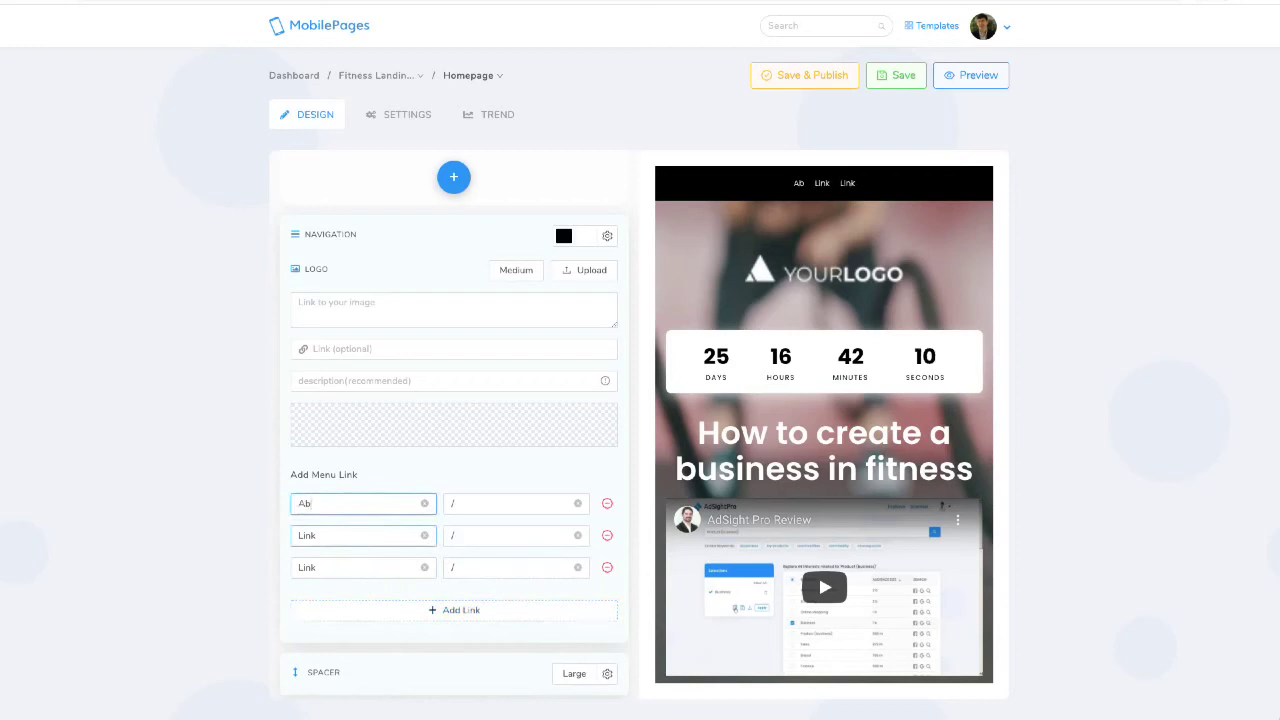
text(out Us)
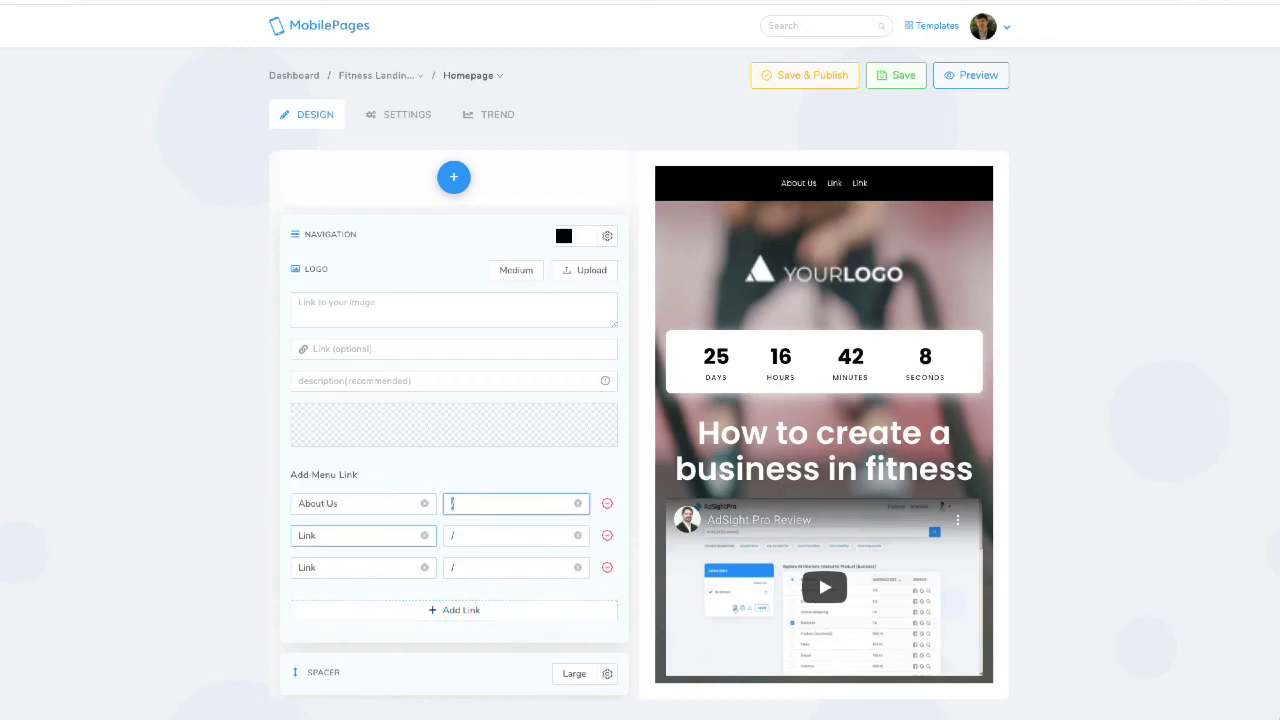
Try the Normal size on the WATCH THE FIRST VIDEO button and restore it to Large
scroll(337, 505, down, 5)
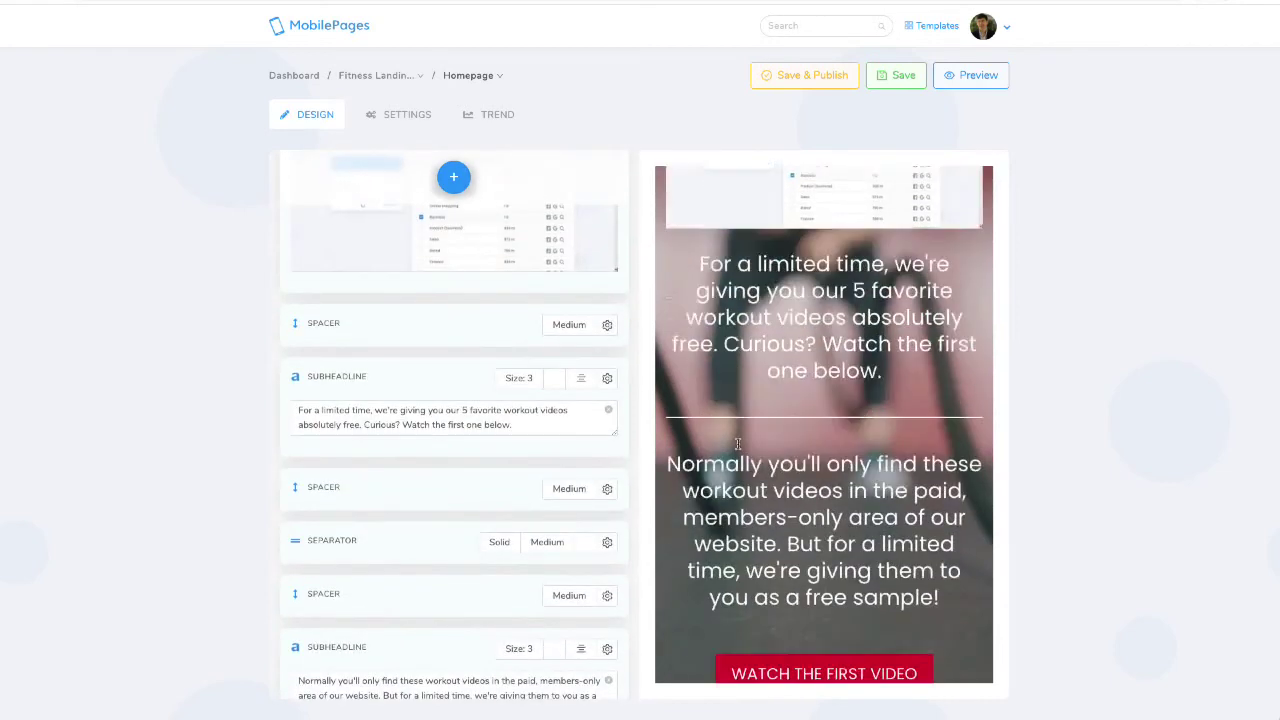
scroll(430, 481, down, 5)
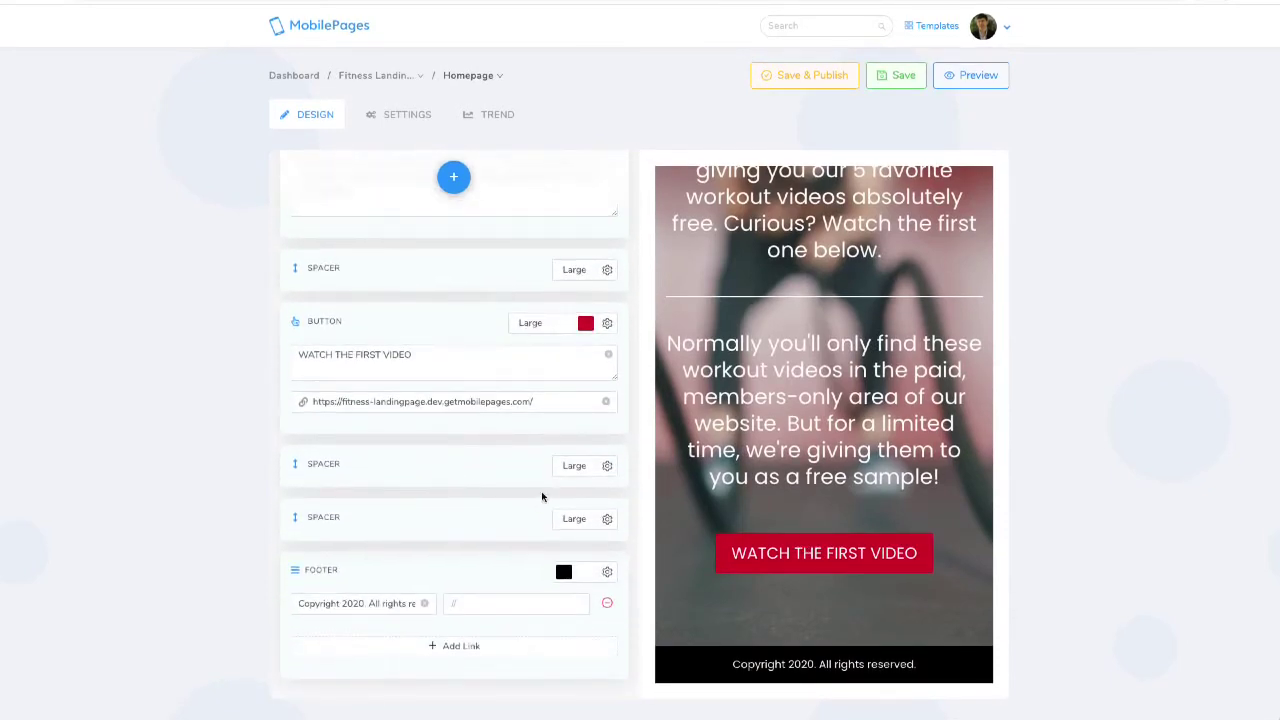
scroll(588, 330, up, 1)
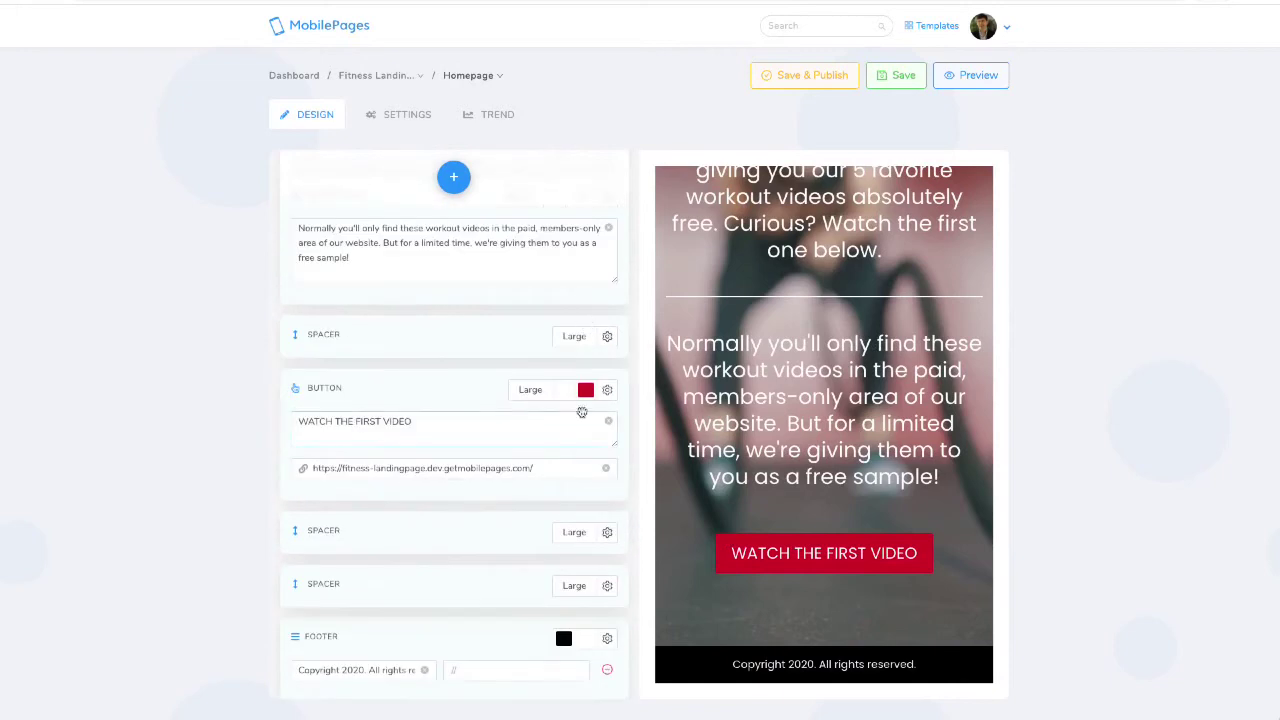
click(585, 390)
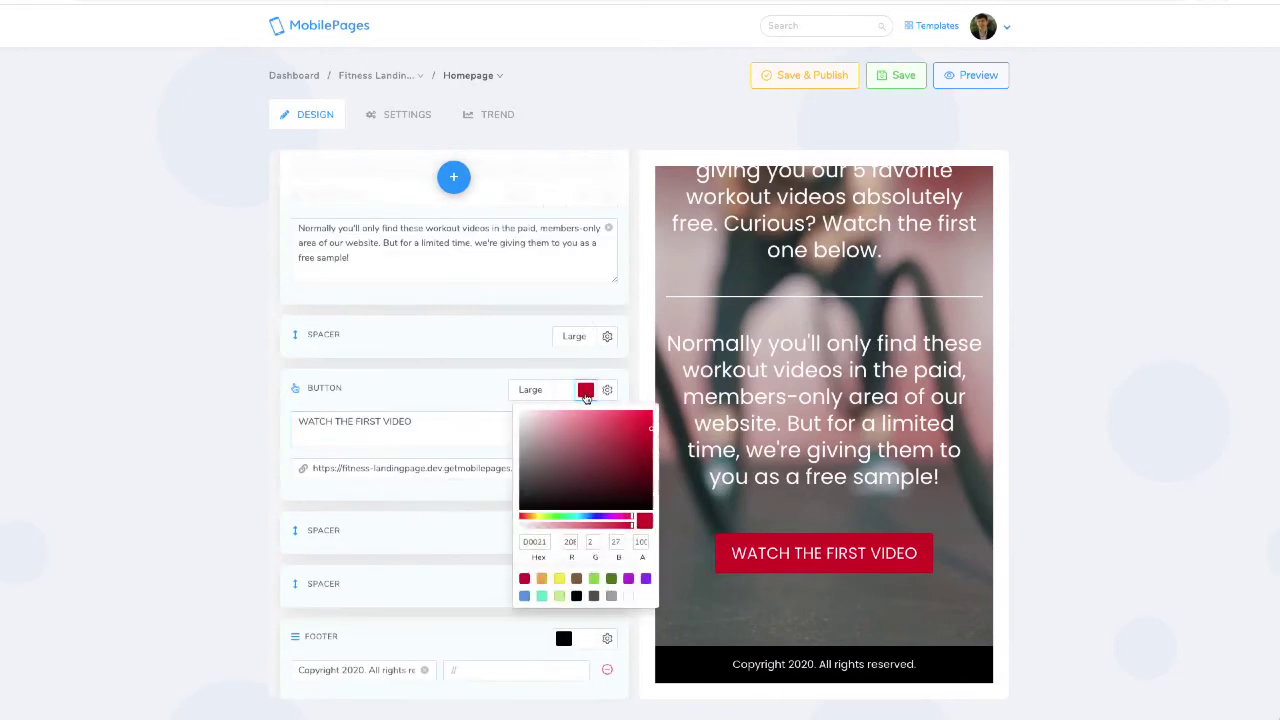
click(517, 391)
click(531, 450)
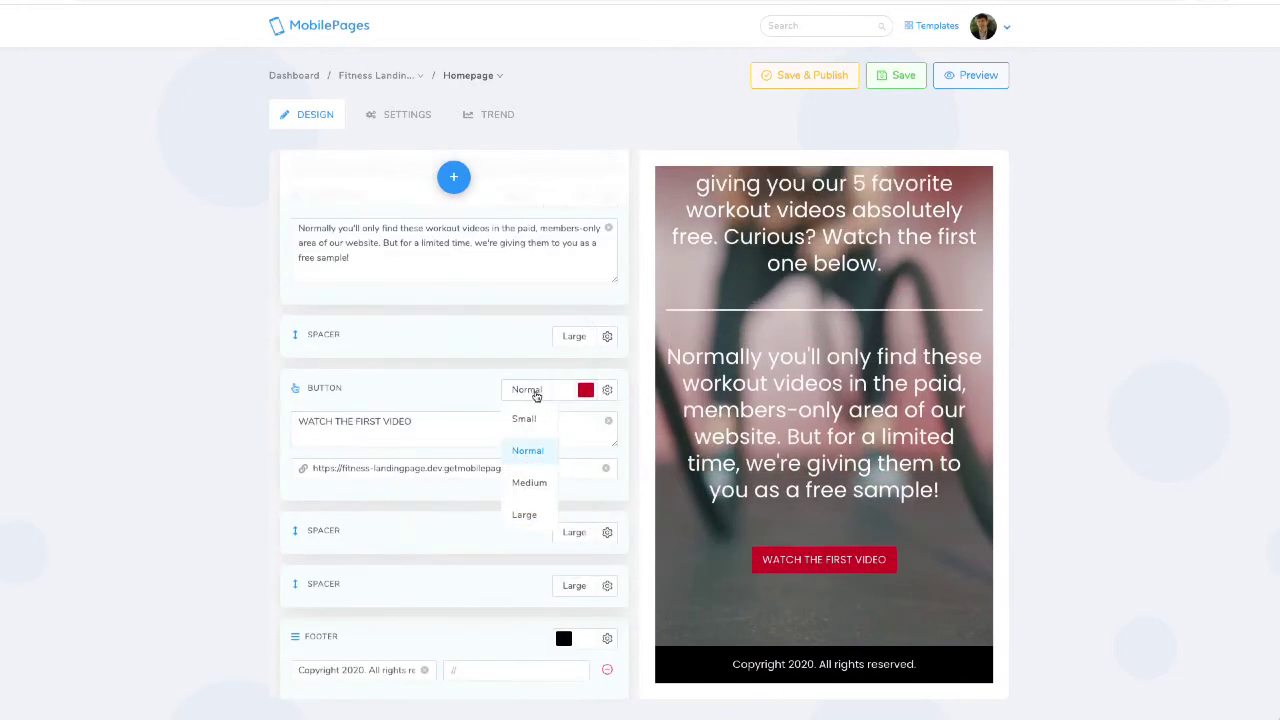
click(526, 391)
click(525, 515)
Duplicate the WATCH THE FIRST VIDEO button block, and delete both the original and its copy
click(607, 390)
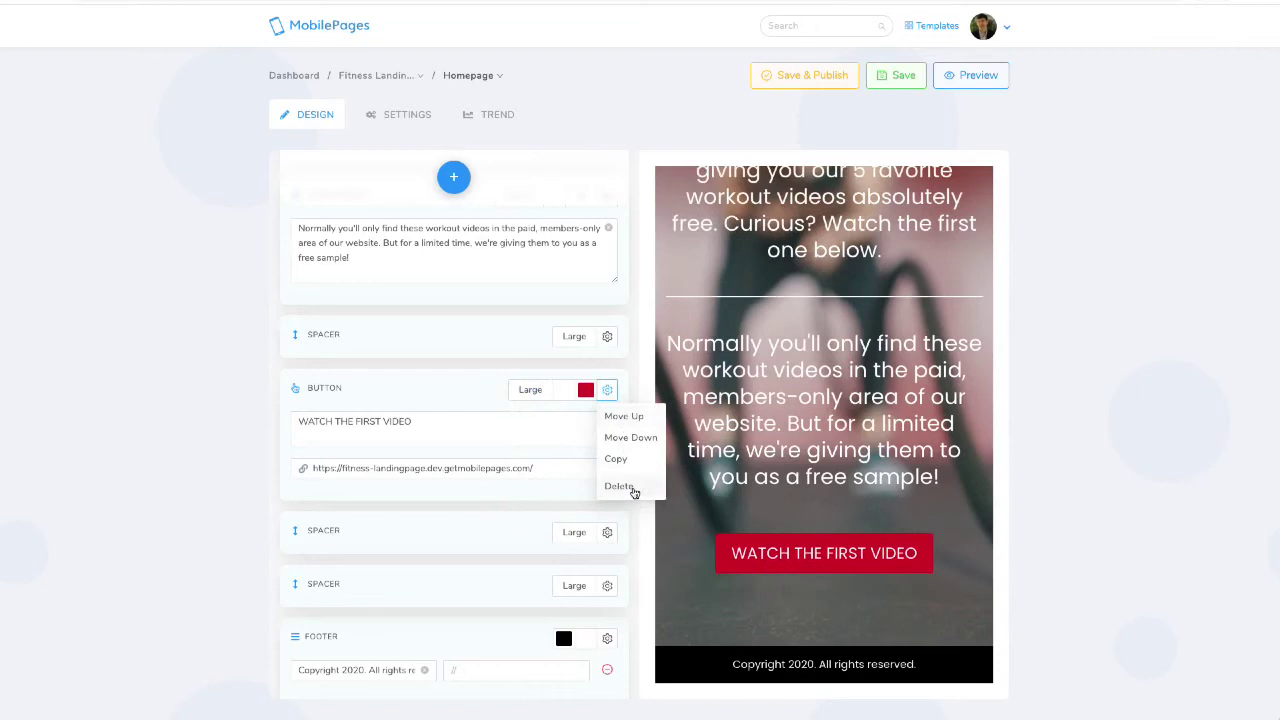
click(618, 459)
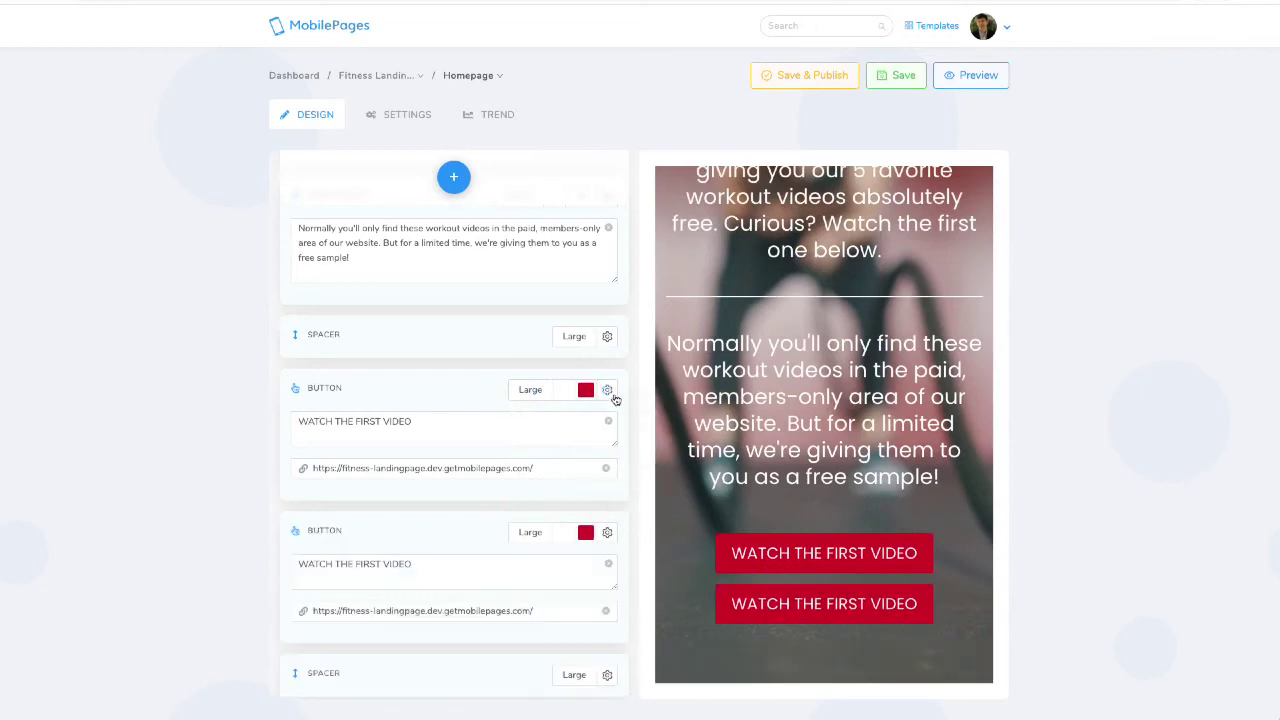
click(611, 393)
click(620, 484)
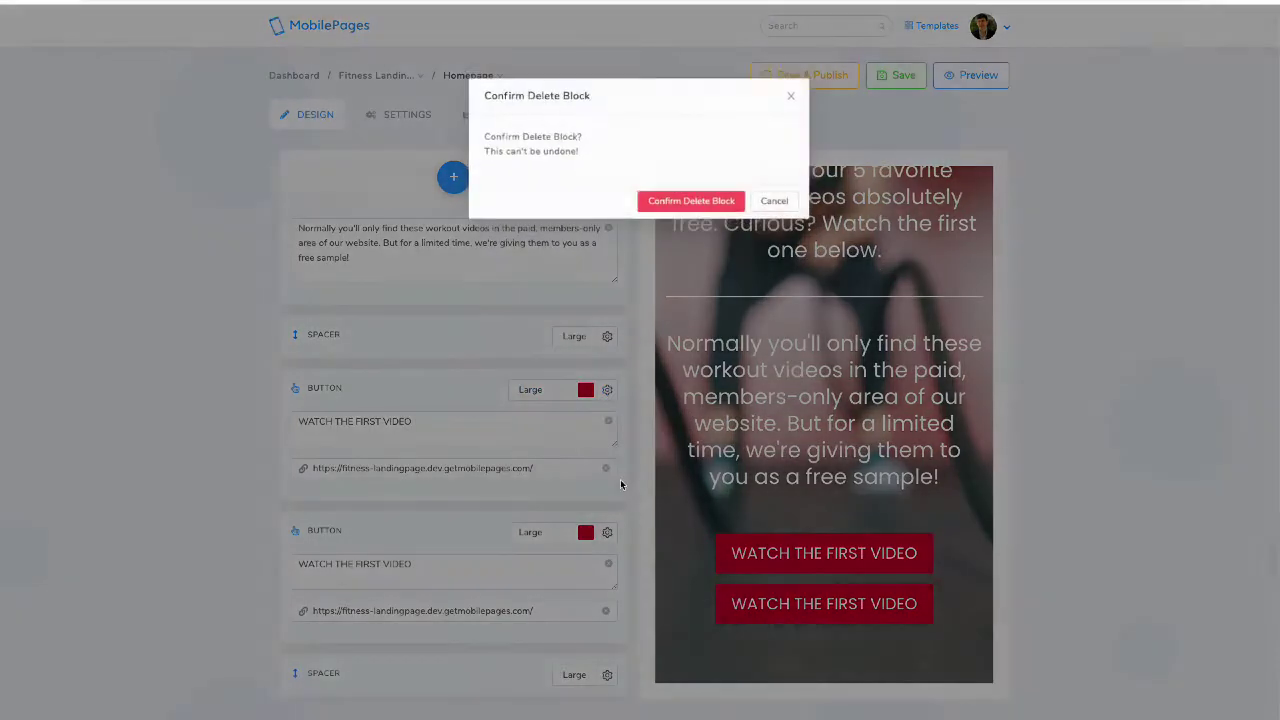
click(691, 201)
scroll(479, 404, up, 5)
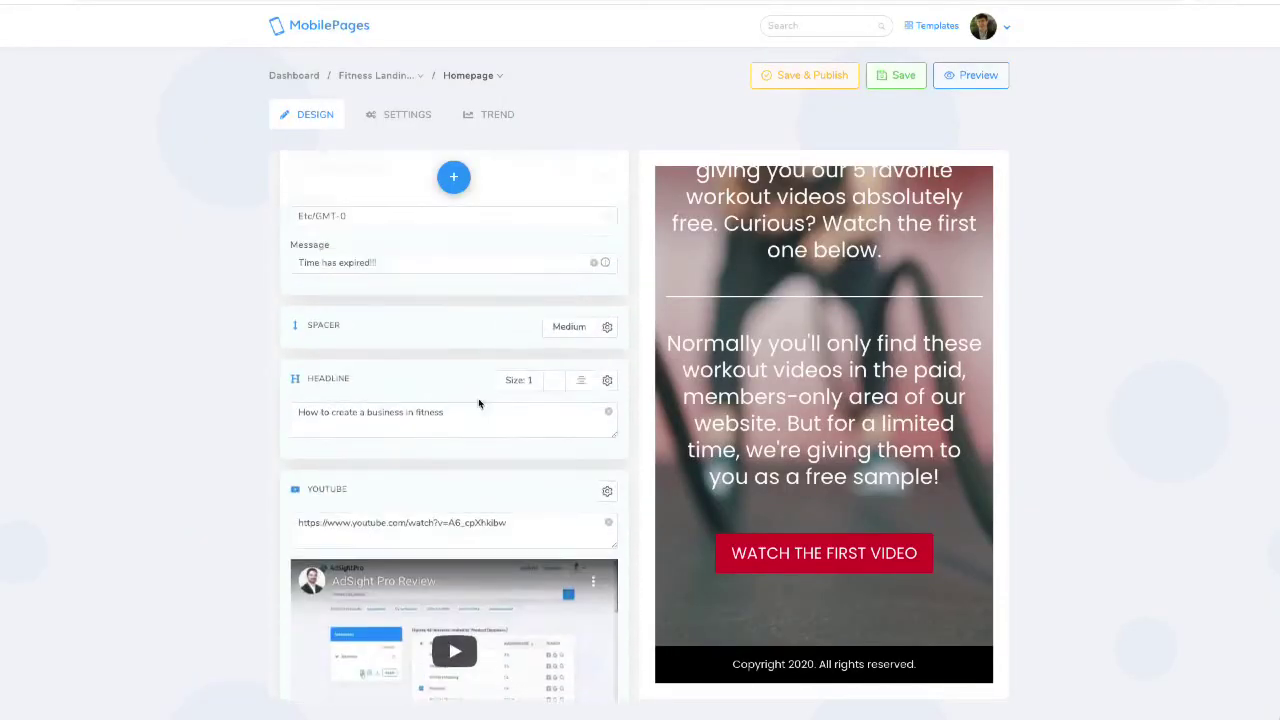
scroll(479, 404, down, 10)
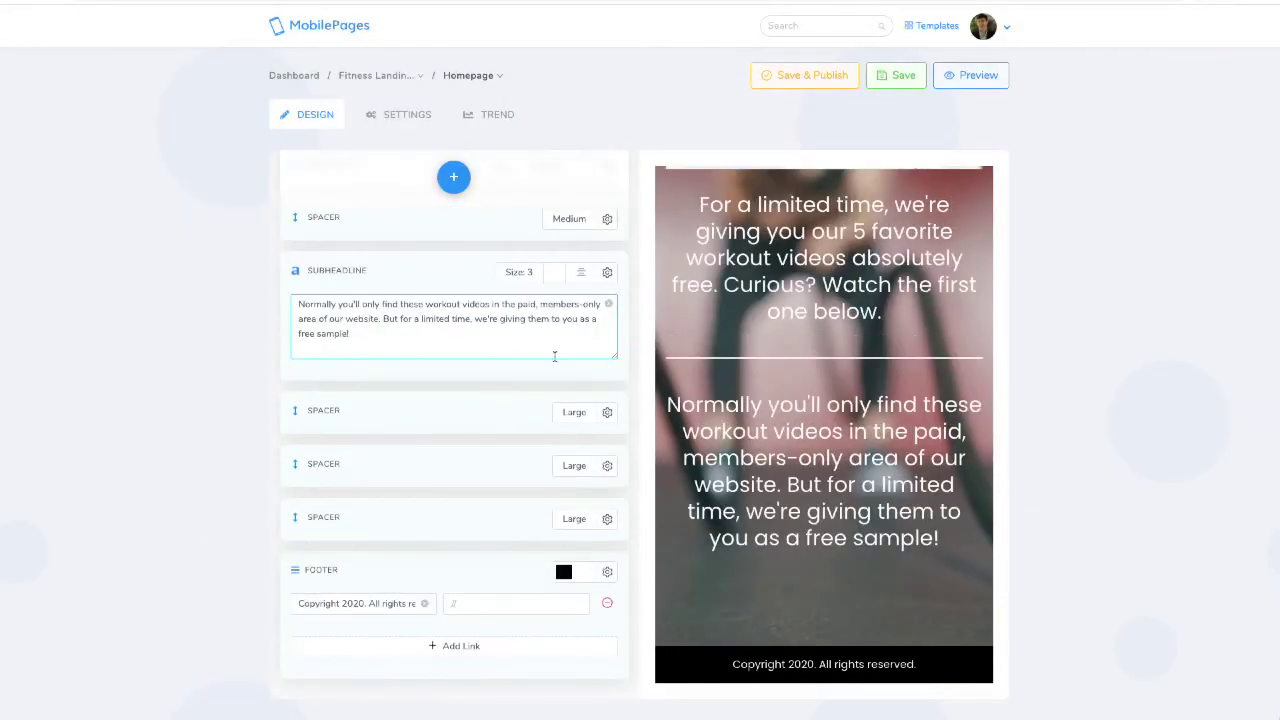
Add a form block to the Homepage and locate it among the page's blocks
scroll(463, 400, up, 10)
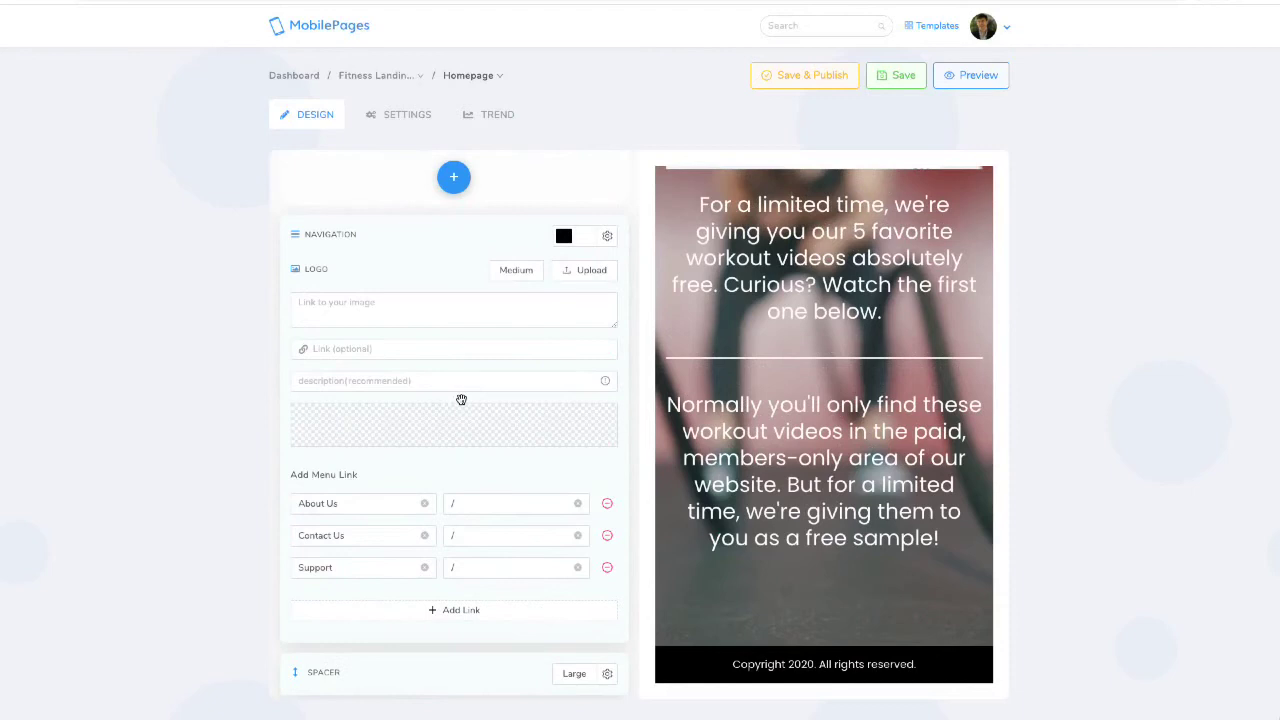
click(454, 178)
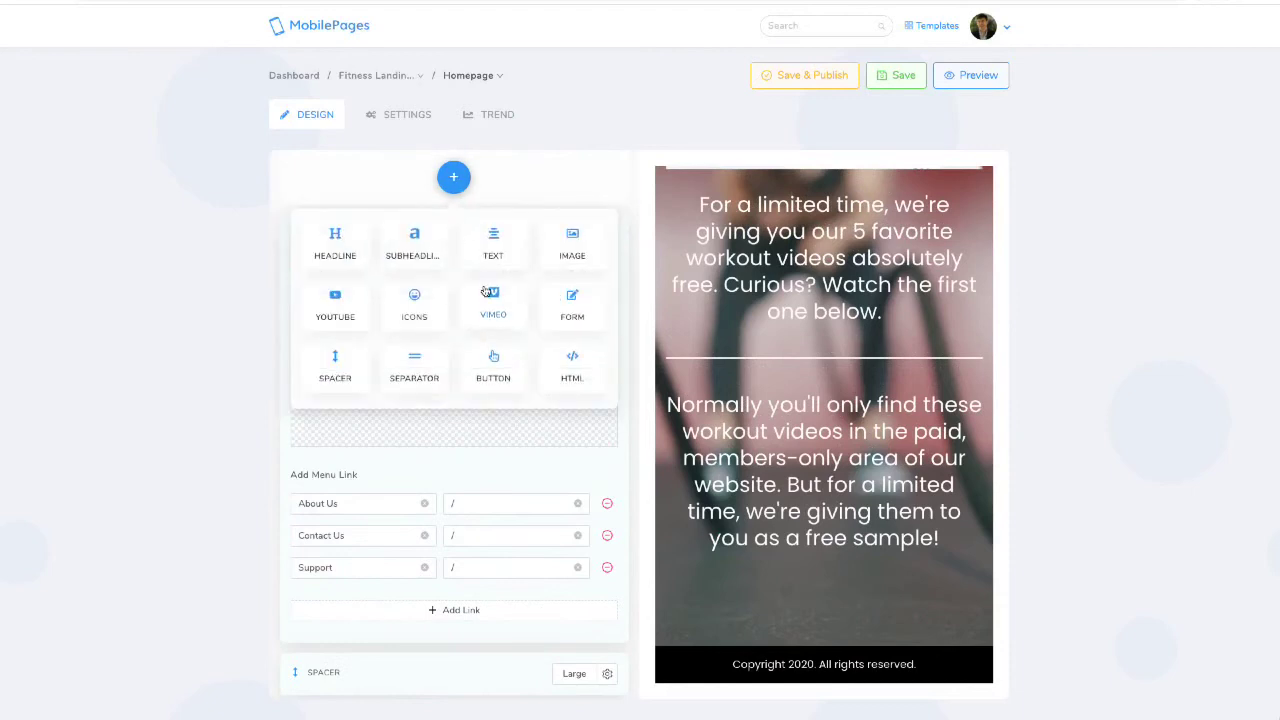
click(579, 306)
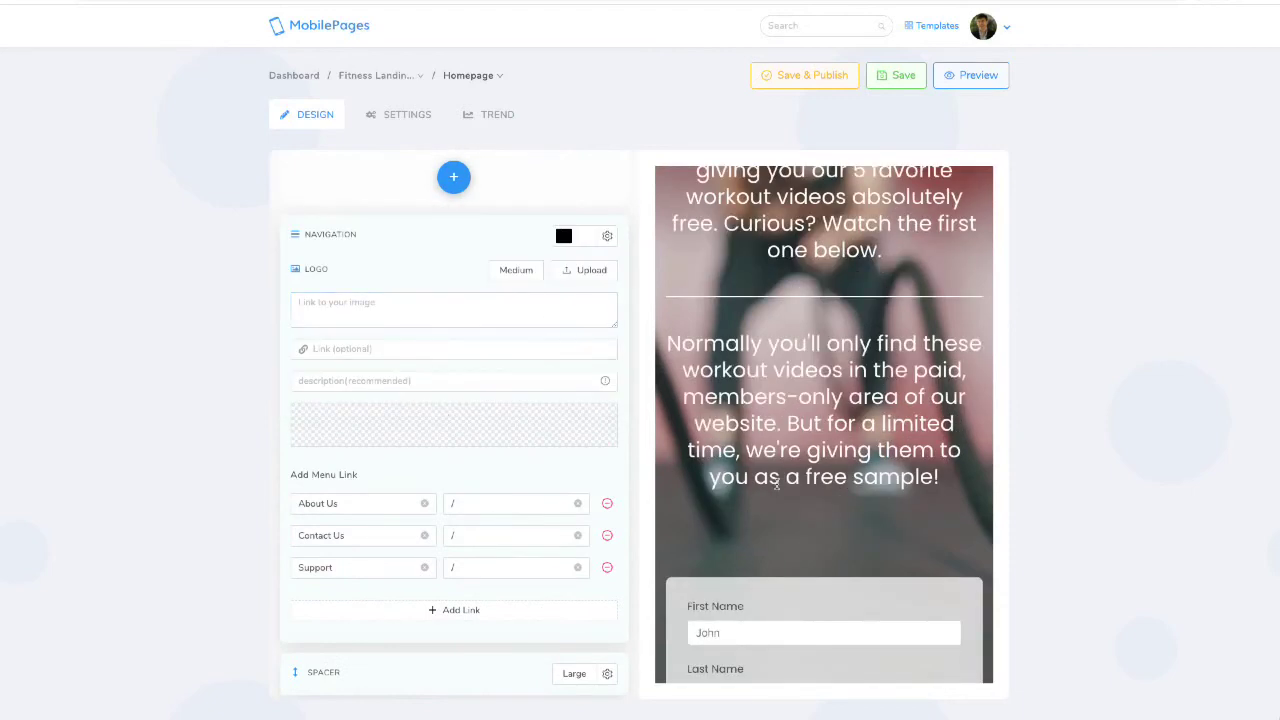
scroll(778, 484, down, 5)
scroll(463, 483, down, 10)
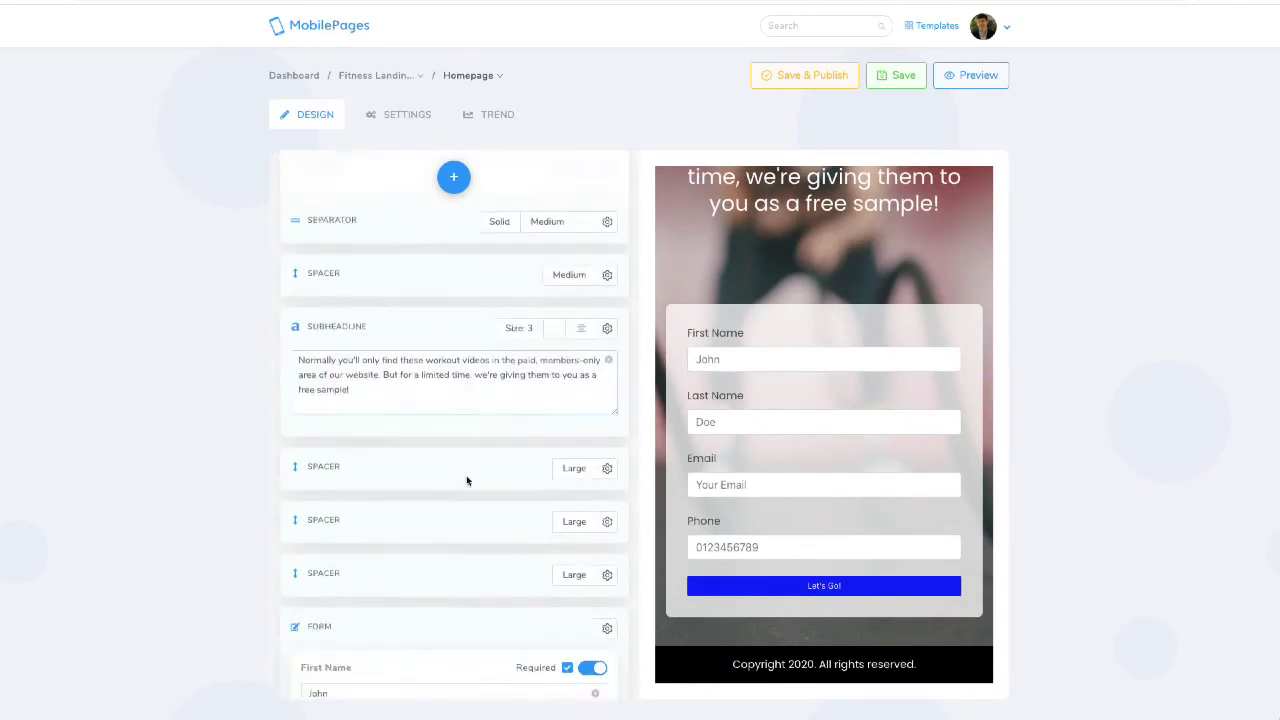
Move the form block up so it sits directly below the first large spacer after the subheadline
scroll(460, 482, down, 4)
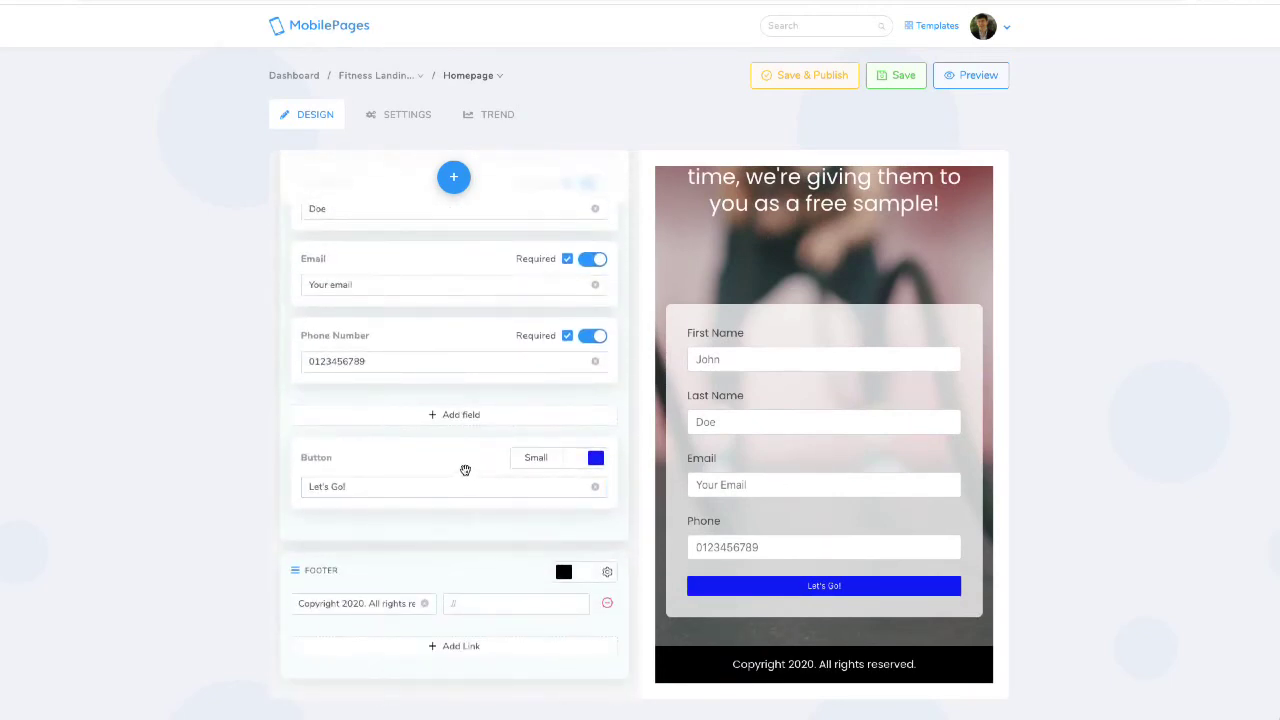
scroll(465, 470, up, 5)
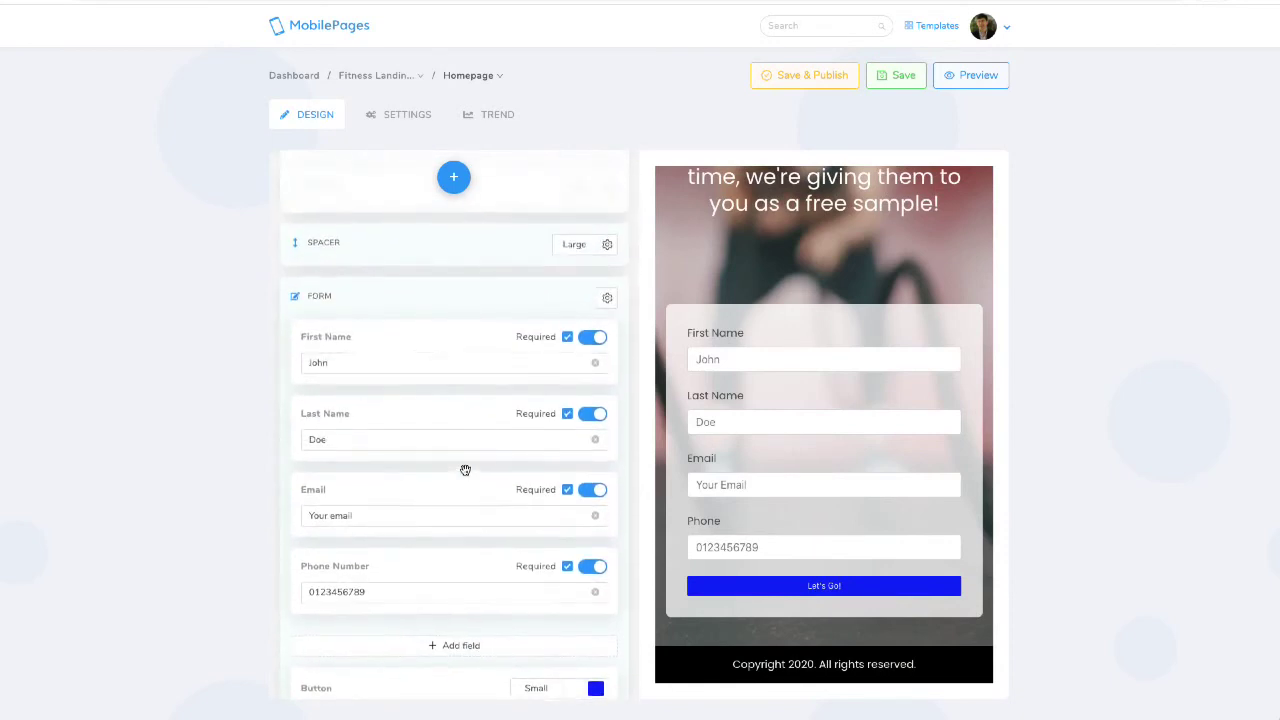
scroll(328, 423, down, 1)
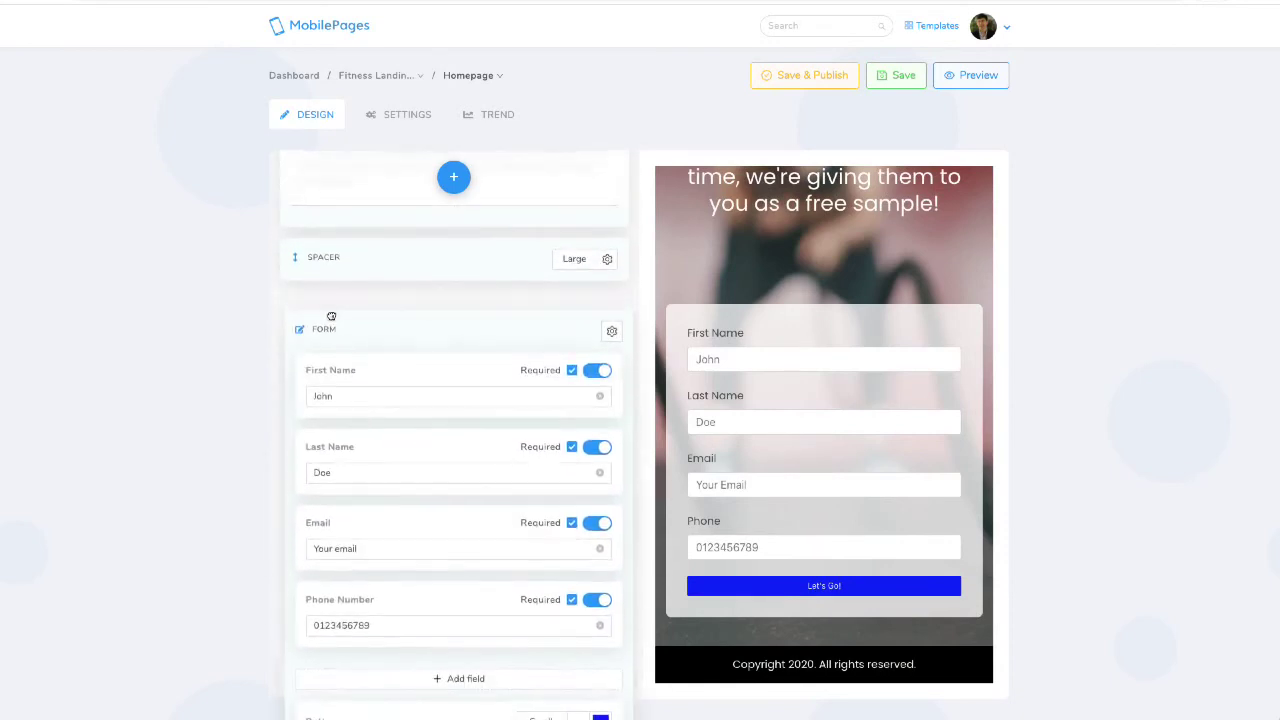
scroll(434, 445, down, 2)
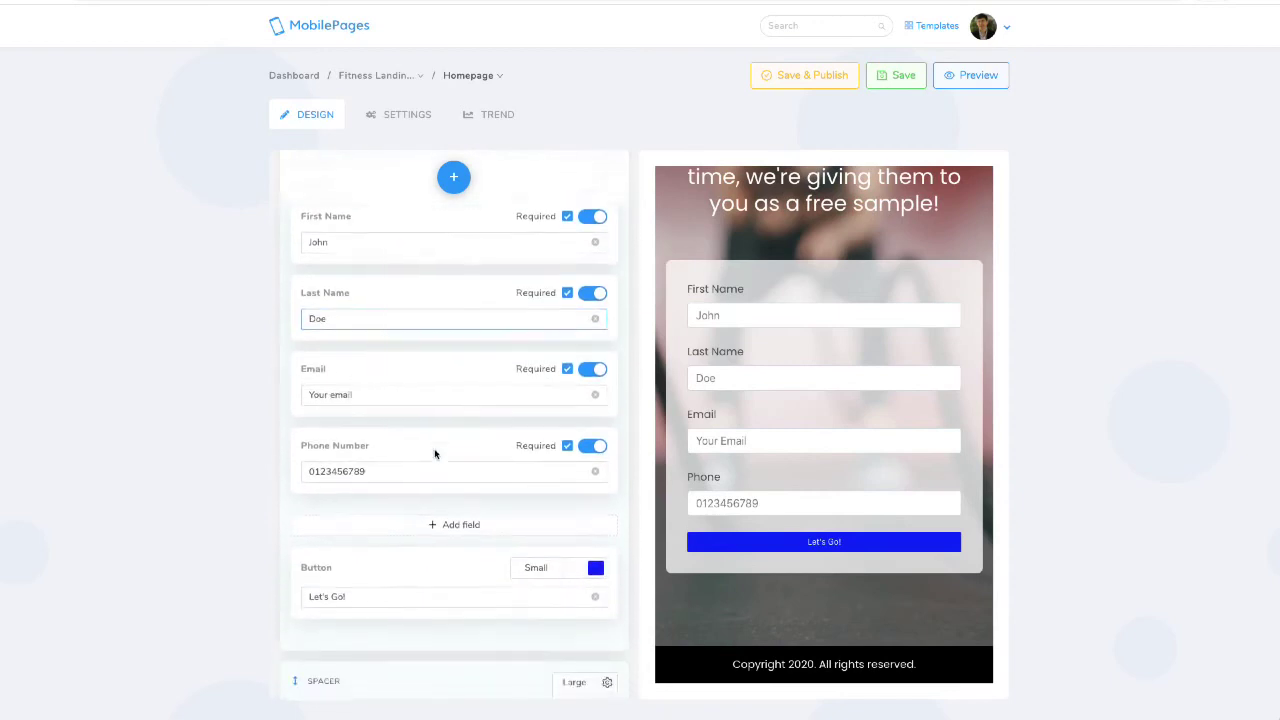
scroll(752, 443, up, 1)
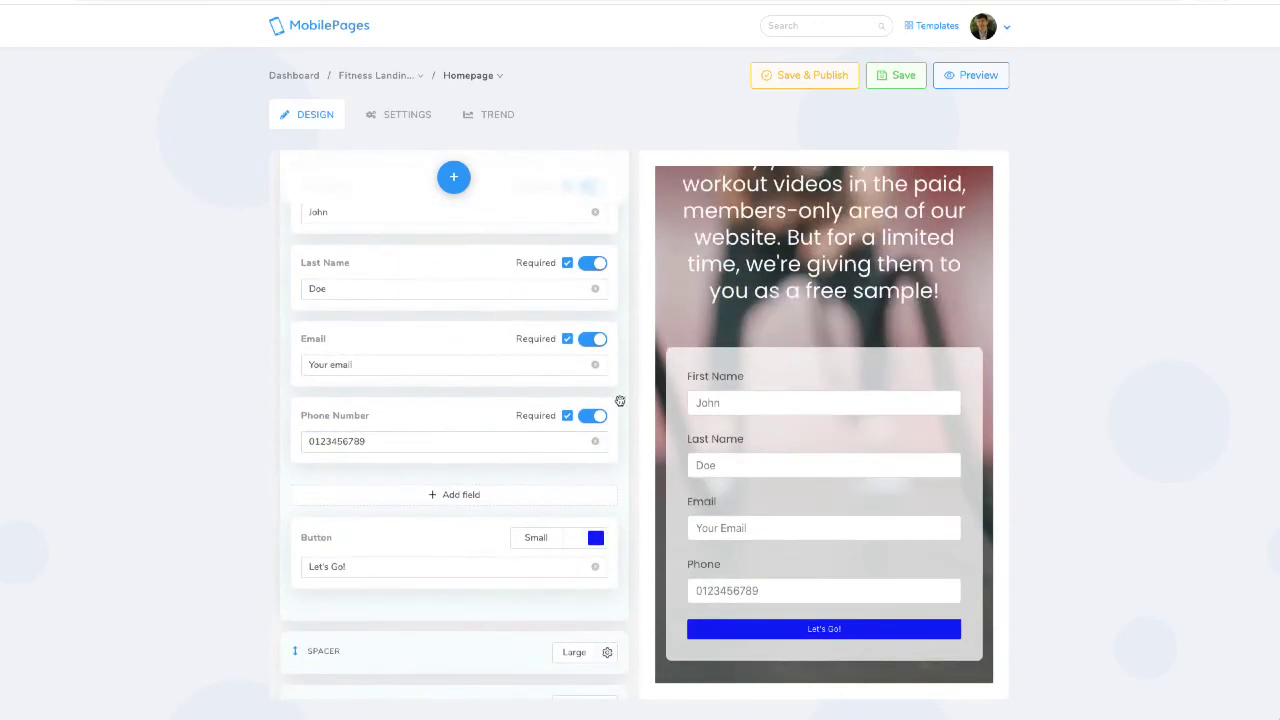
scroll(584, 397, up, 1)
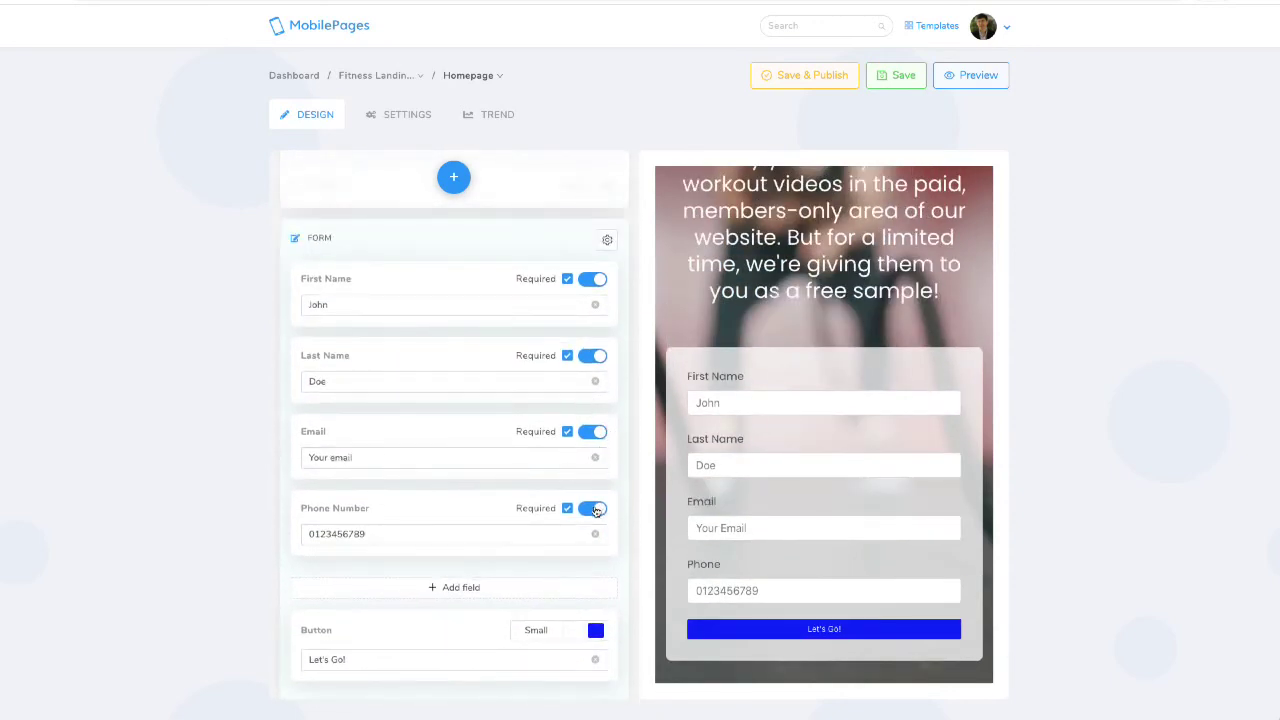
Turn off the form's Phone Number and Last Name fields and make both no longer required
click(594, 510)
click(595, 357)
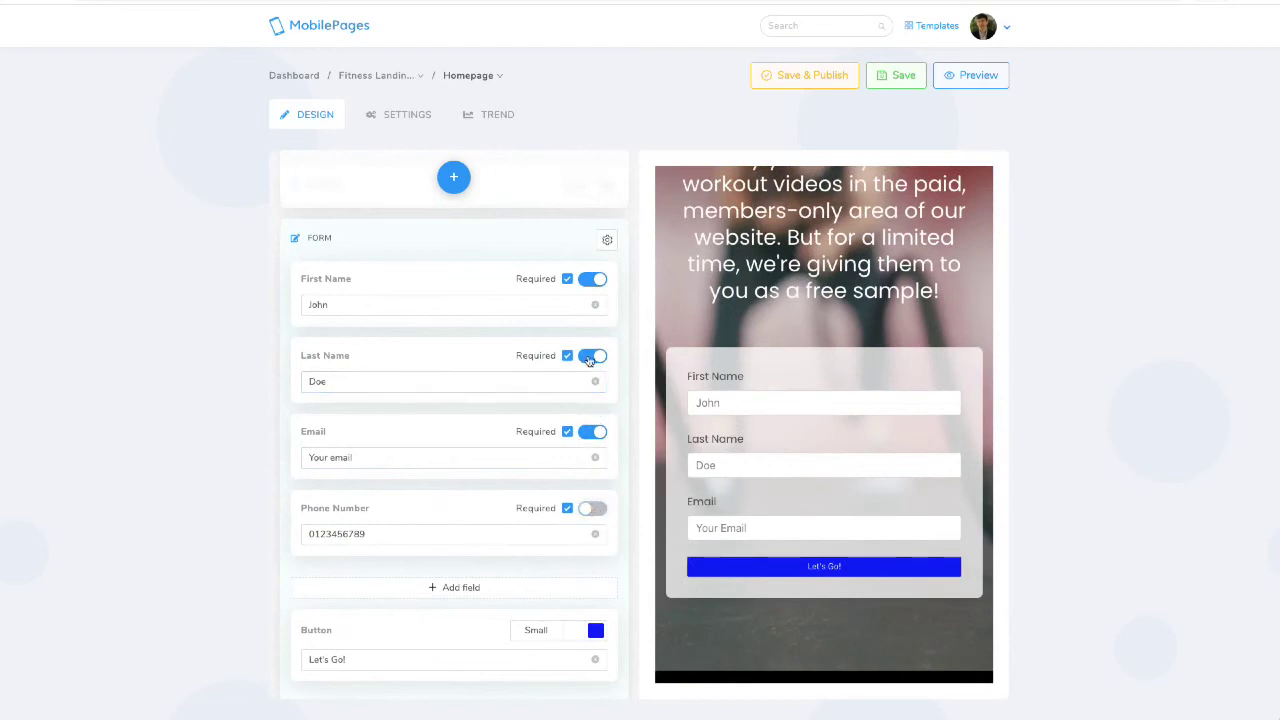
click(567, 356)
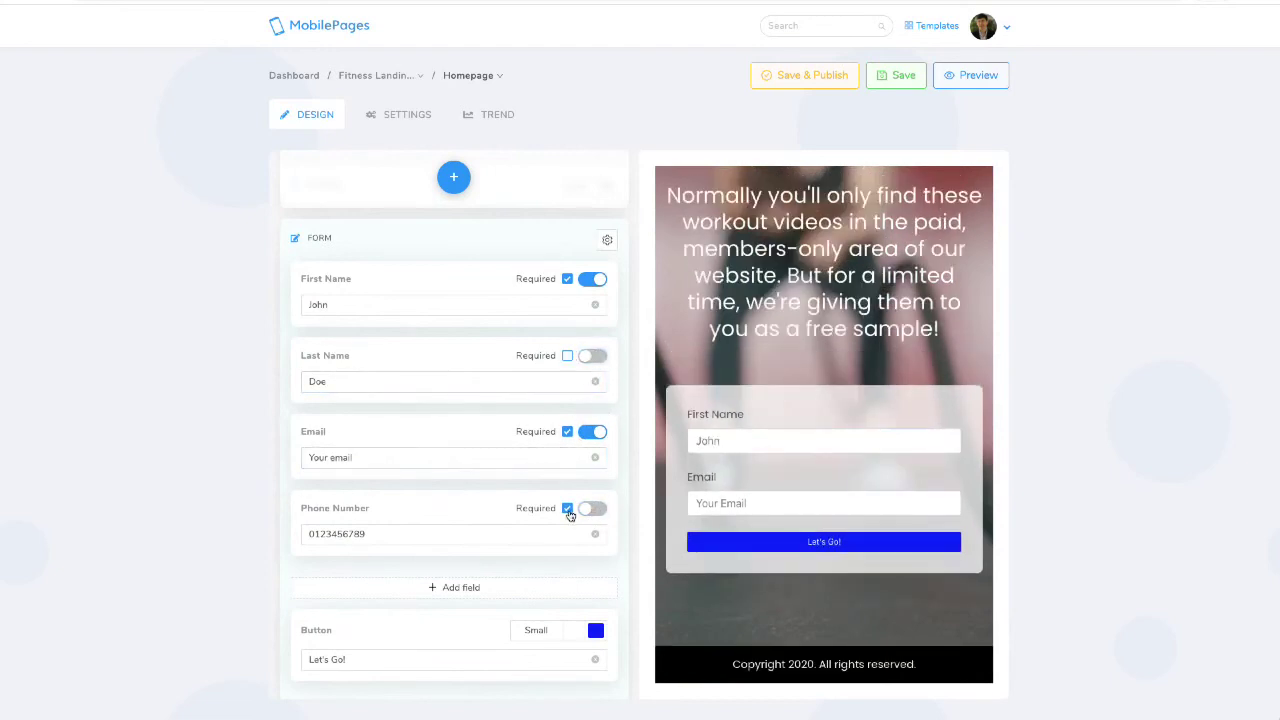
click(567, 508)
scroll(574, 429, up, 1)
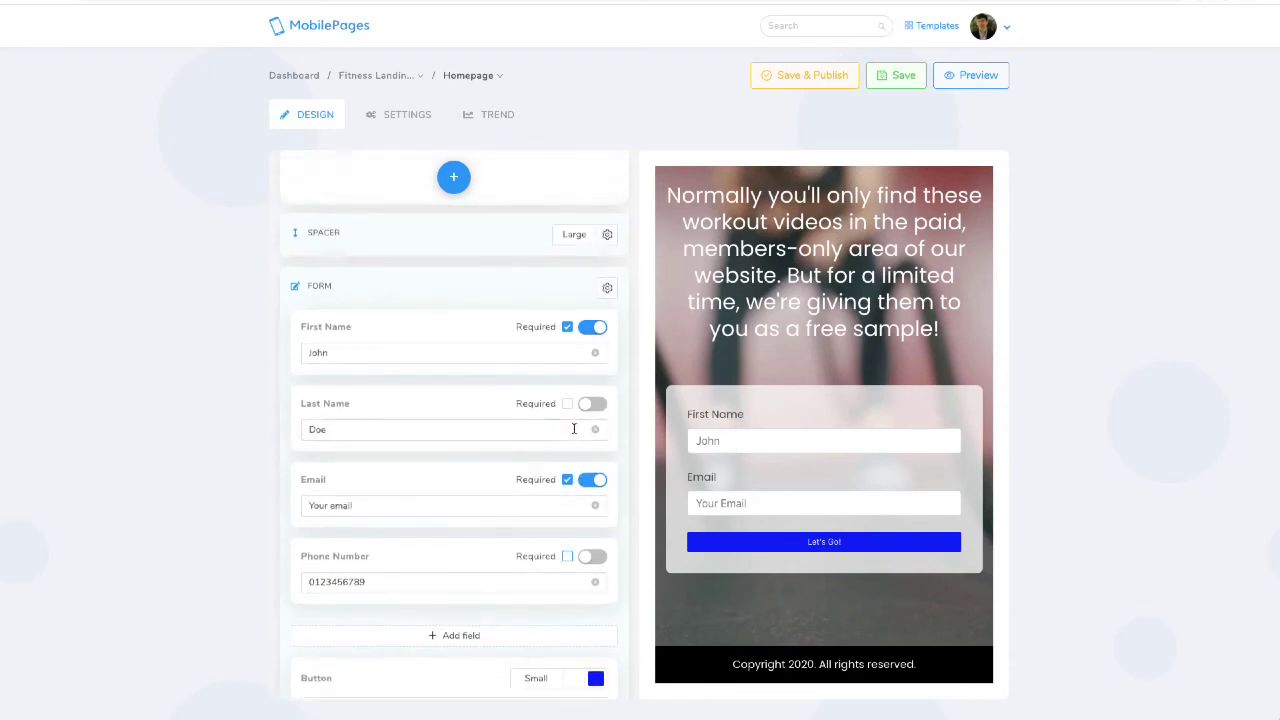
click(604, 295)
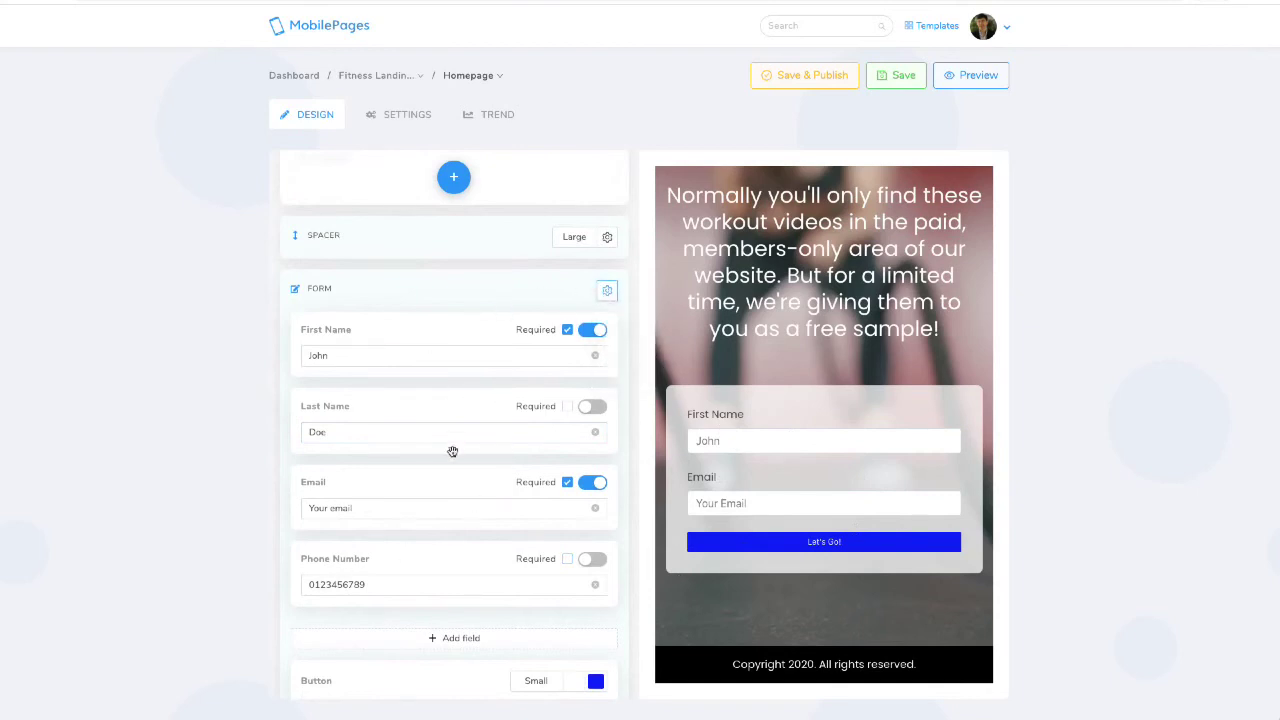
Review the Homepage design from top to bottom, and save and publish it
scroll(840, 448, up, 5)
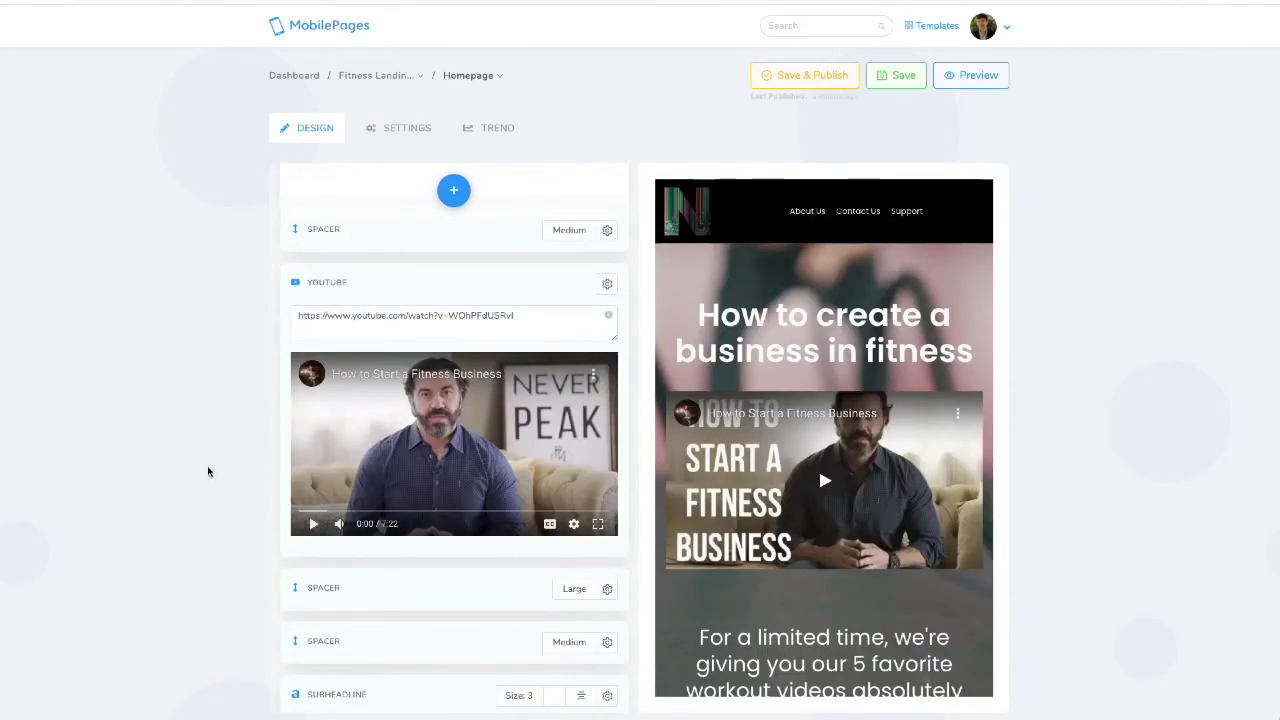
scroll(210, 470, up, 1)
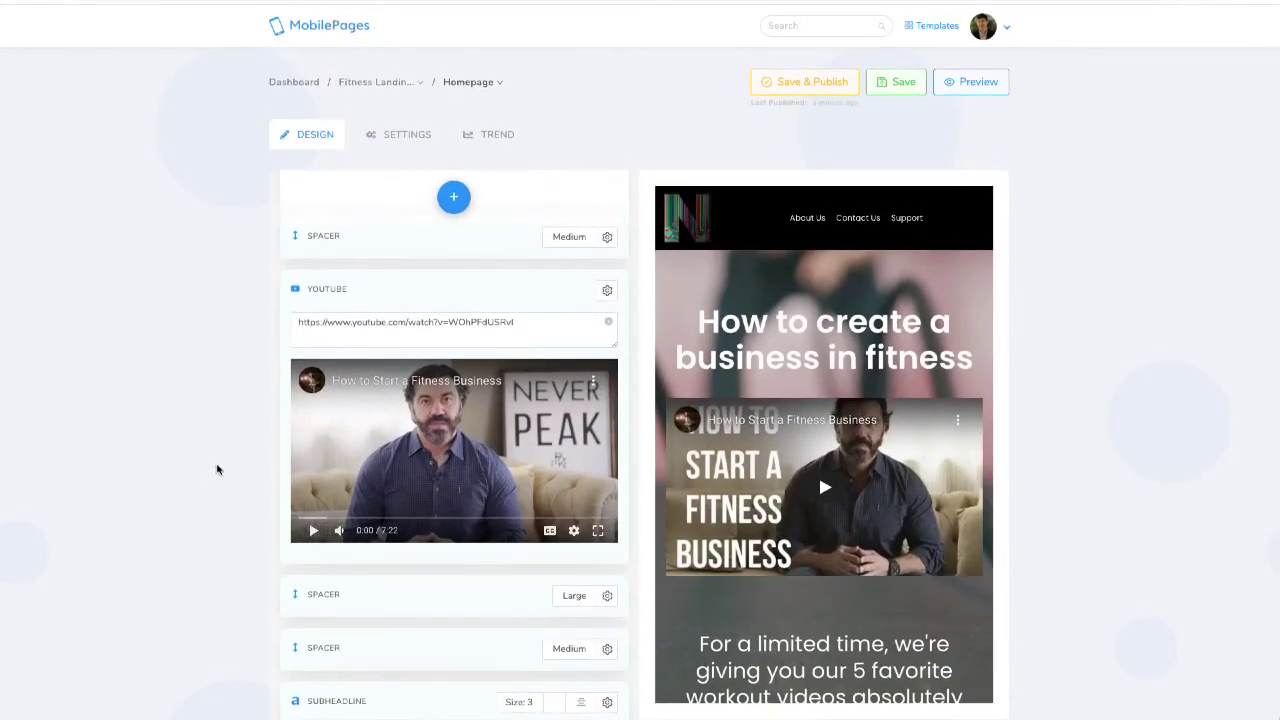
scroll(845, 397, down, 1)
scroll(845, 397, up, 1)
scroll(437, 409, down, 10)
scroll(460, 409, up, 15)
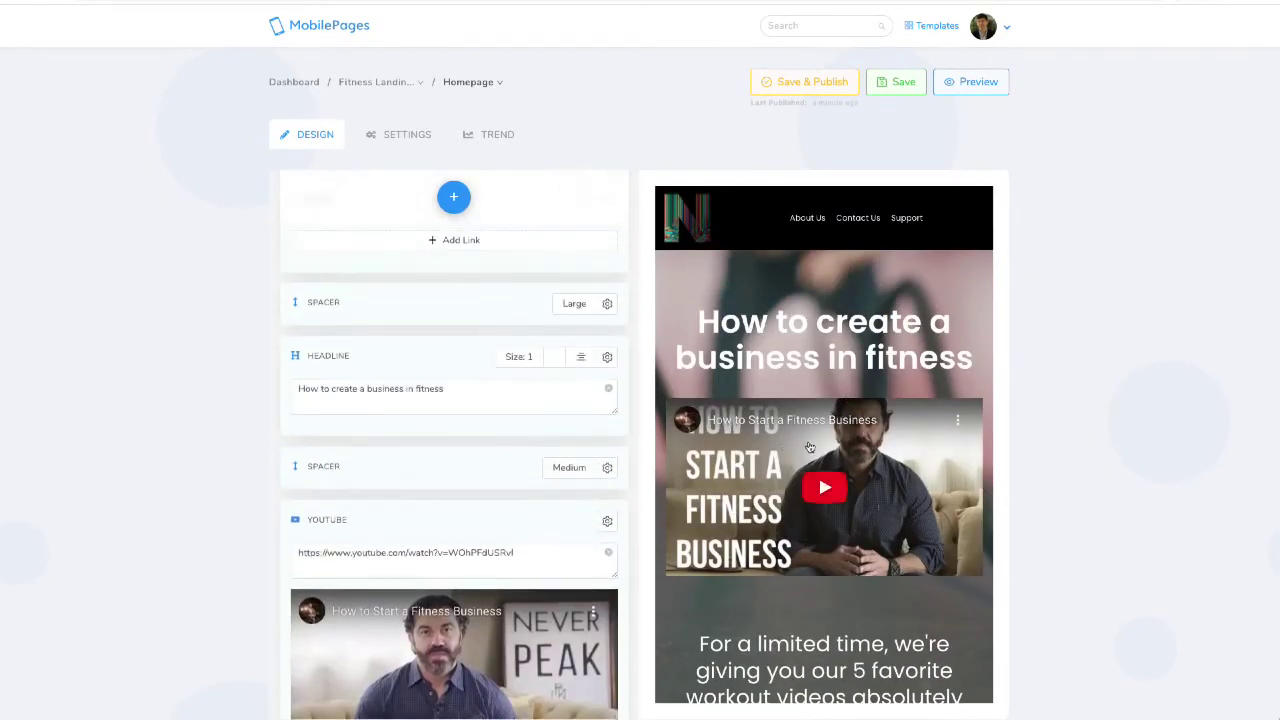
scroll(812, 446, down, 8)
scroll(824, 440, up, 10)
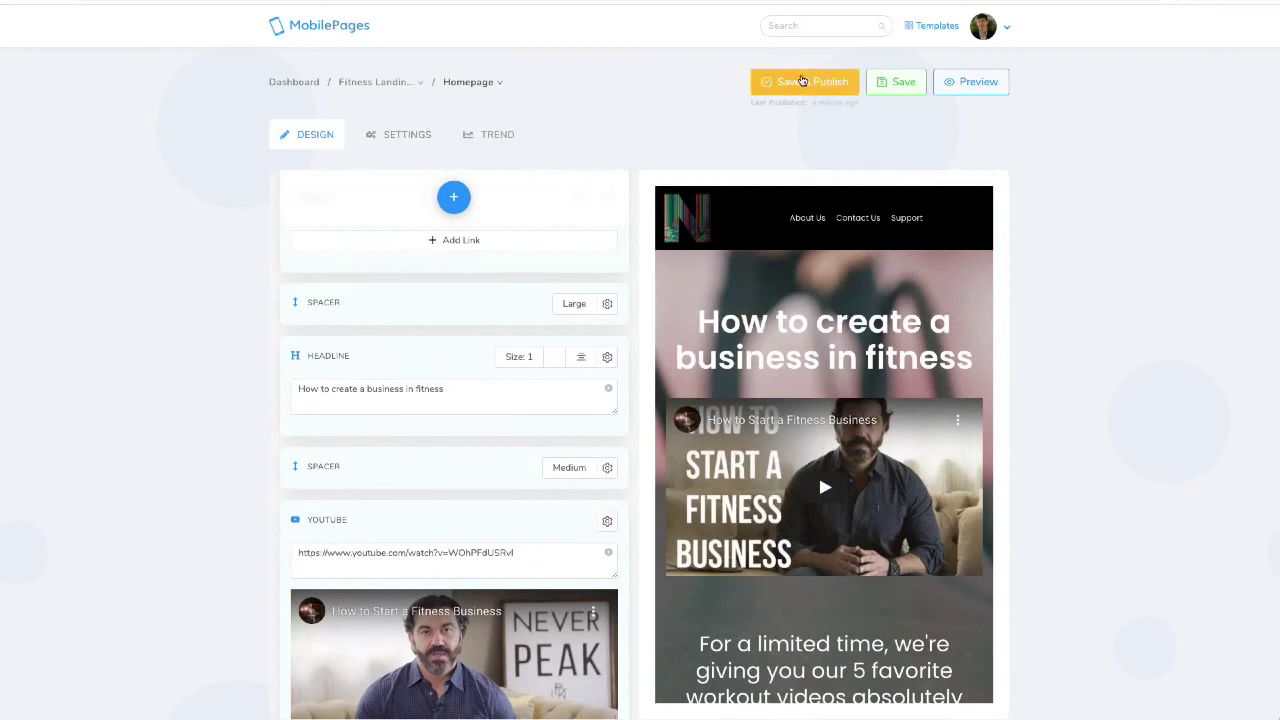
click(802, 81)
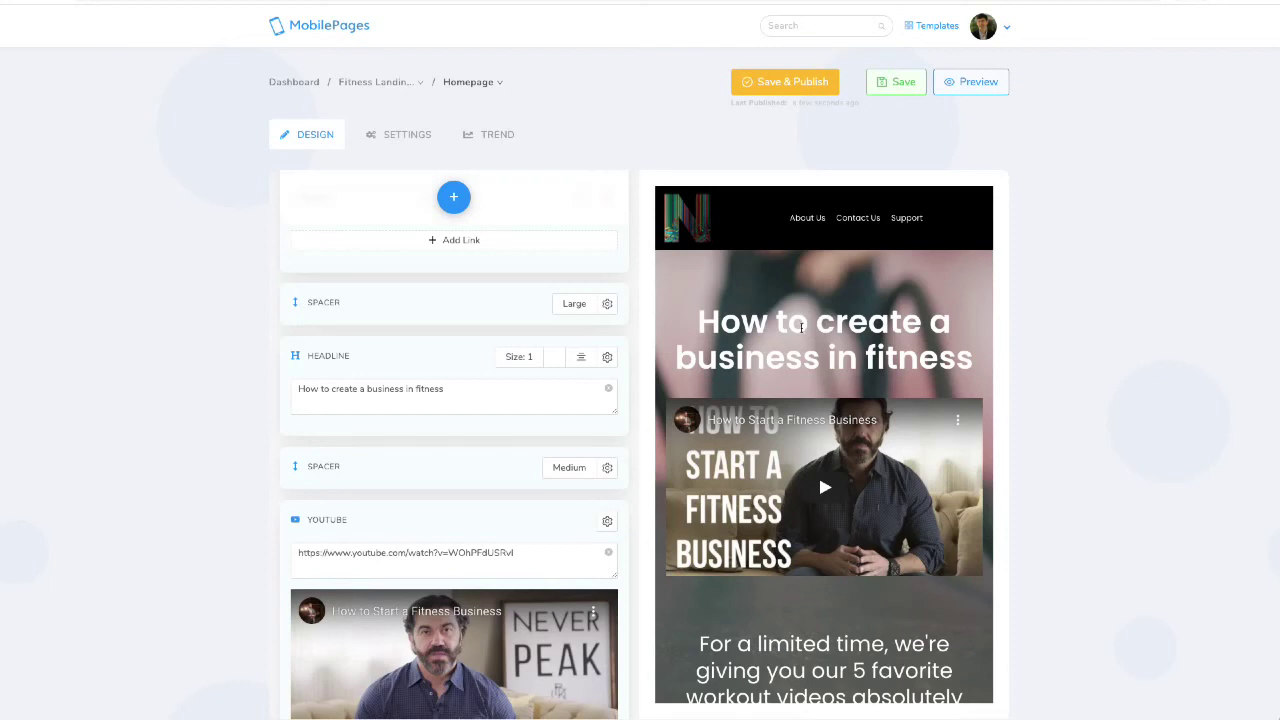
Change the Homepage's font to Lato in its page settings
click(385, 145)
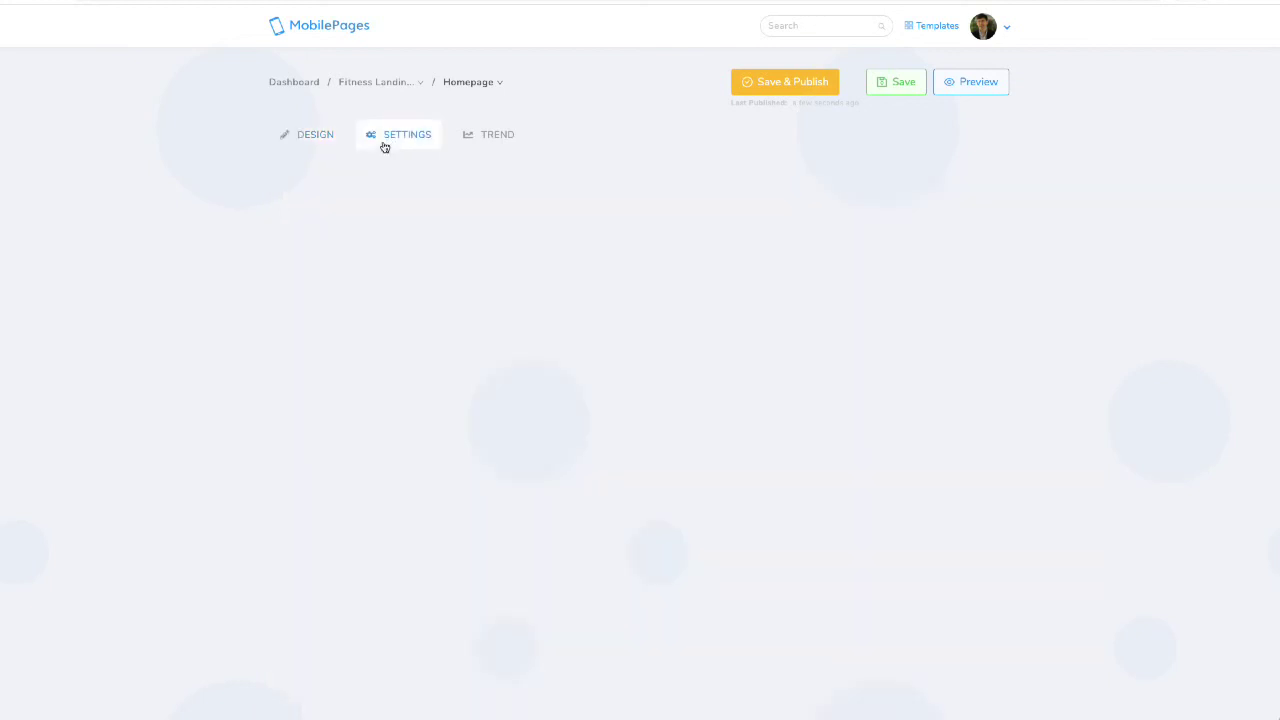
drag(388, 272, 172, 278)
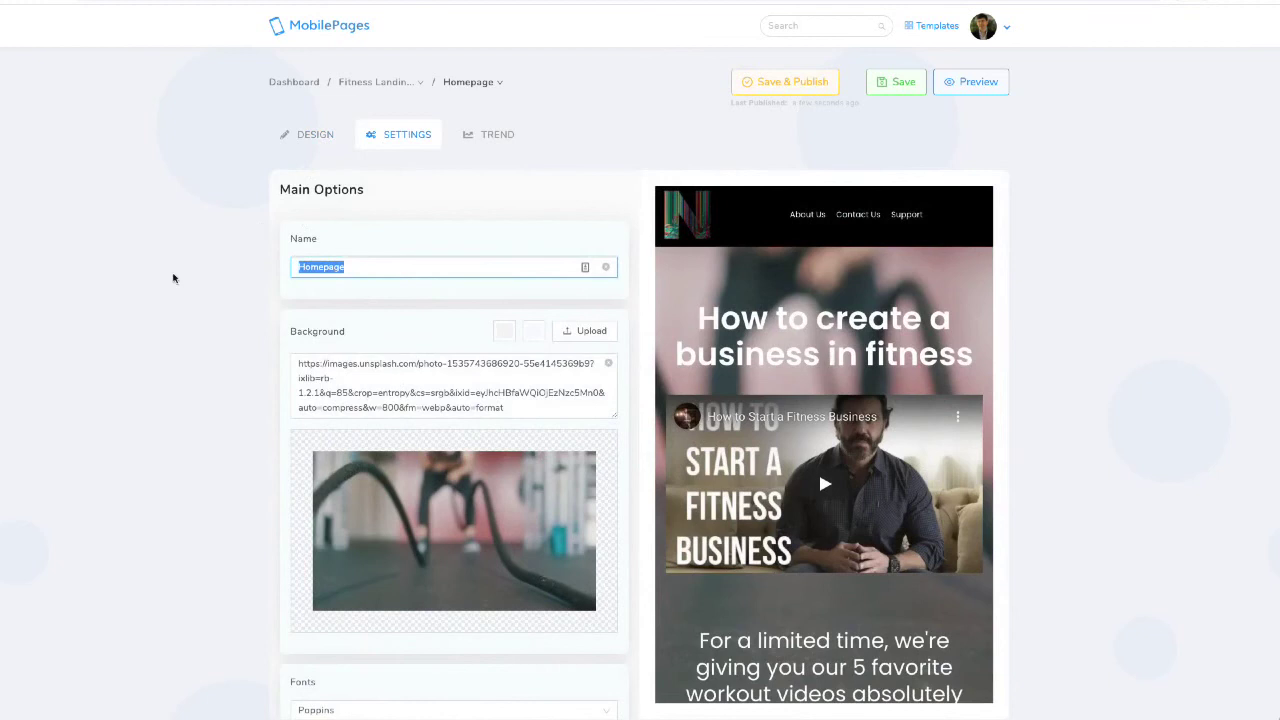
scroll(428, 290, down, 4)
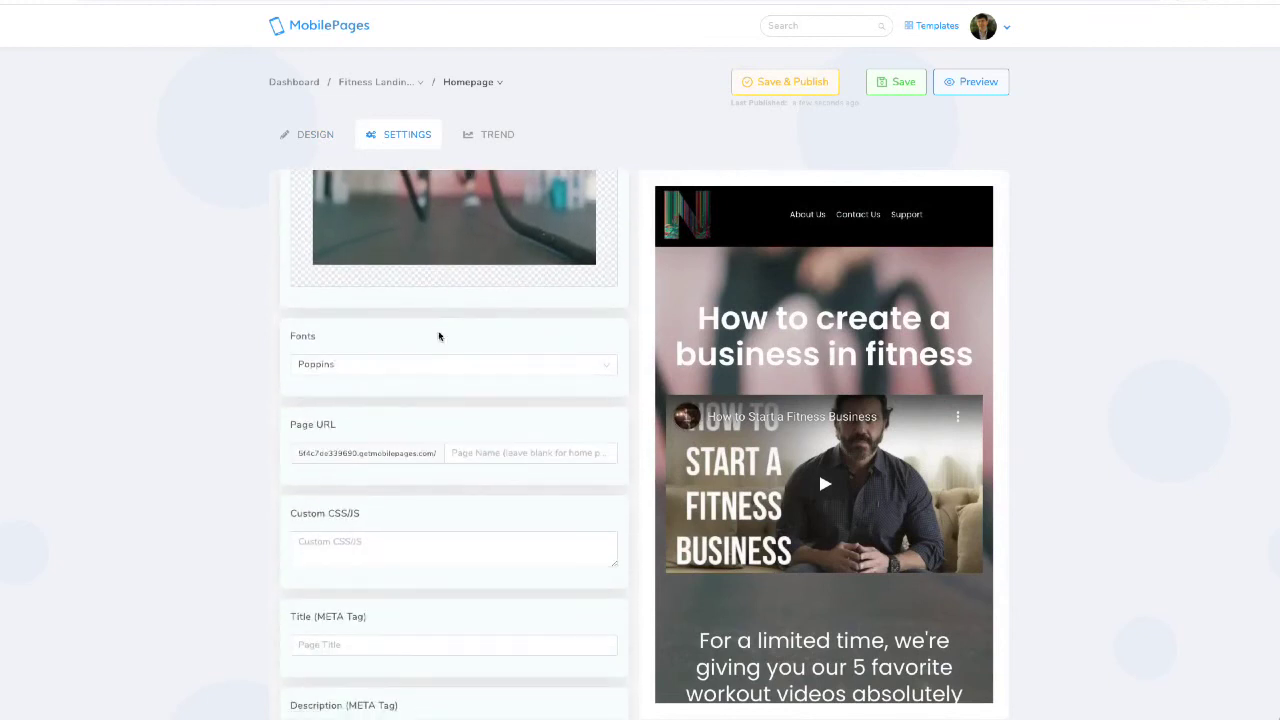
click(457, 363)
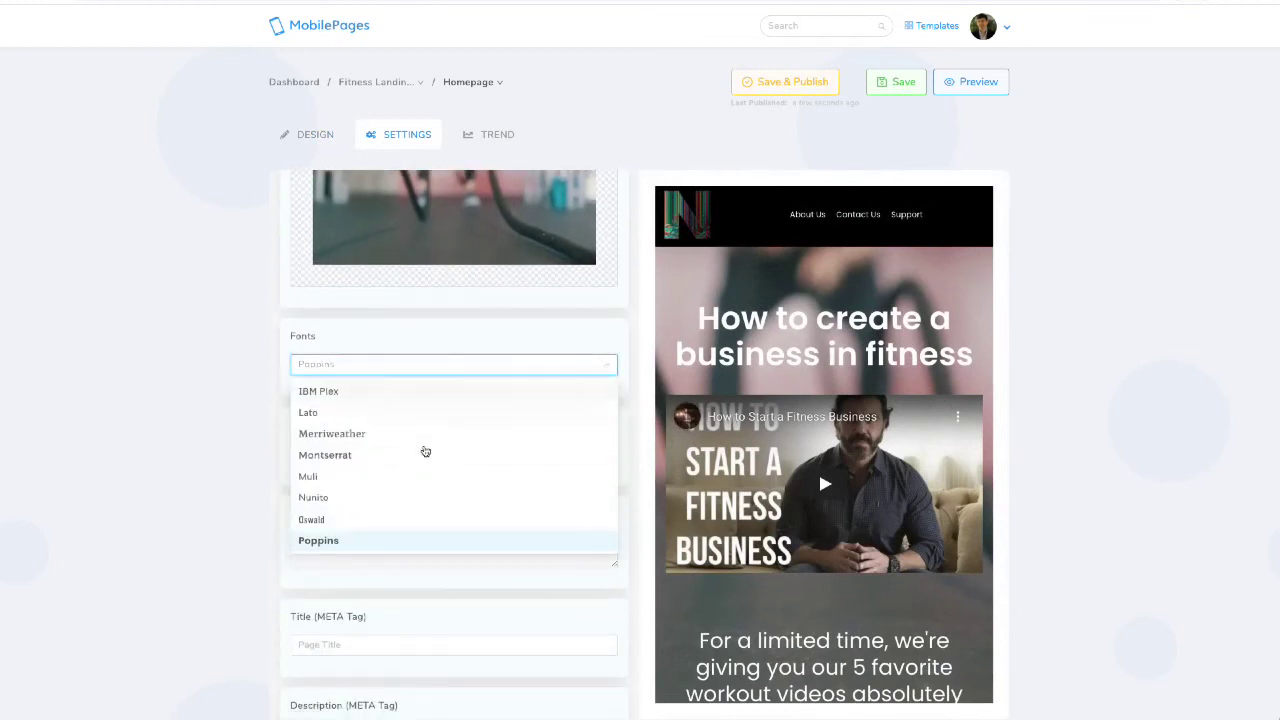
click(420, 413)
Examine the Homepage's page URL, custom CSS/JS, meta tag, meta image, tracking pixel and Recaptcha settings
scroll(398, 397, down, 2)
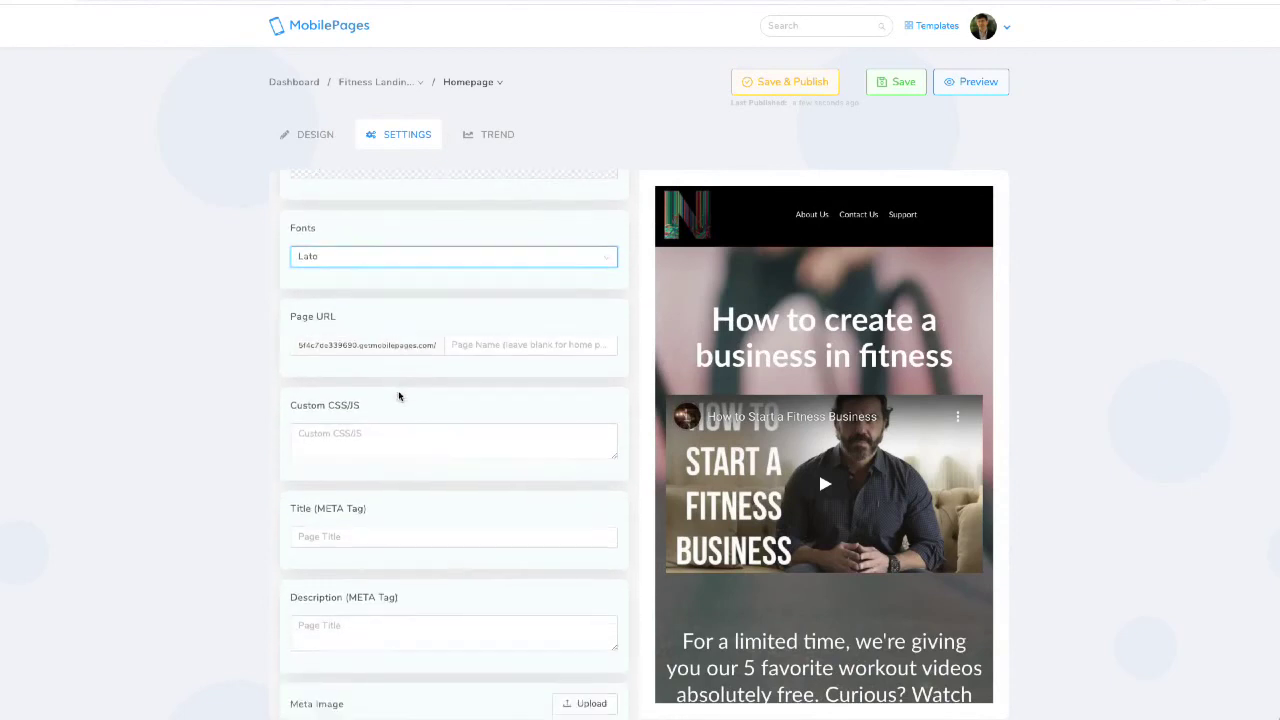
click(405, 390)
scroll(410, 392, down, 2)
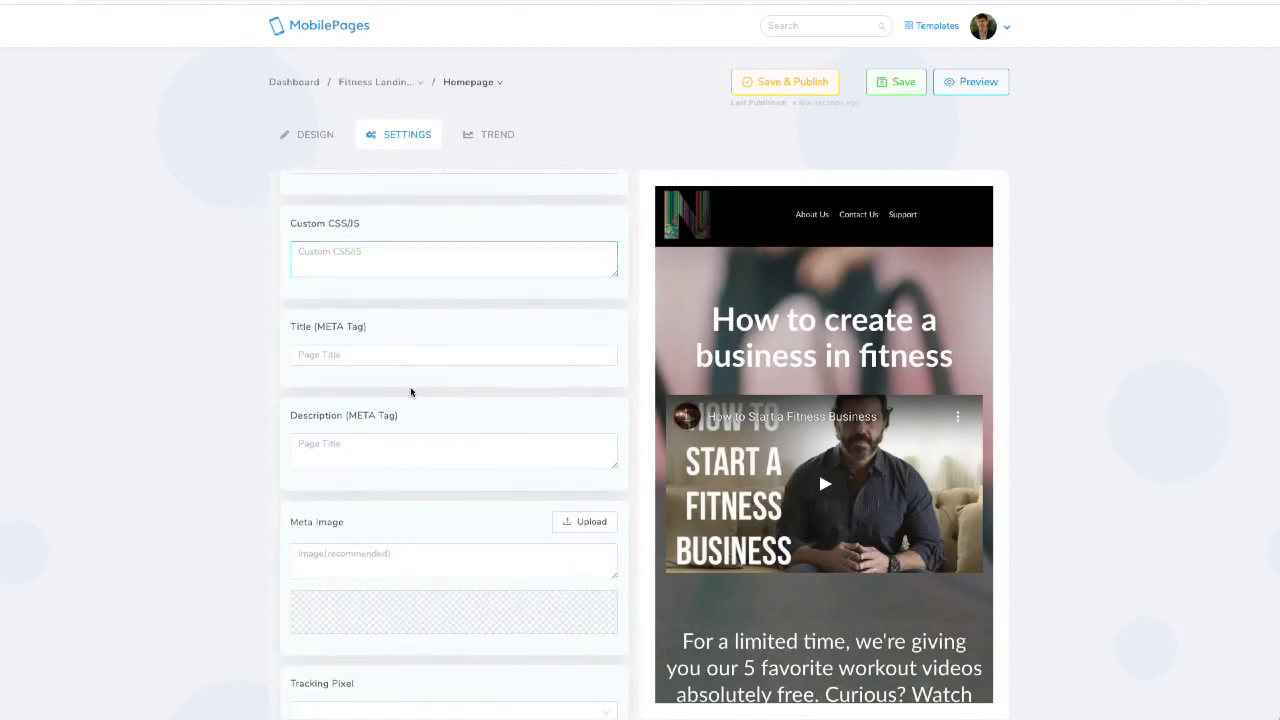
click(410, 392)
scroll(469, 383, down, 1)
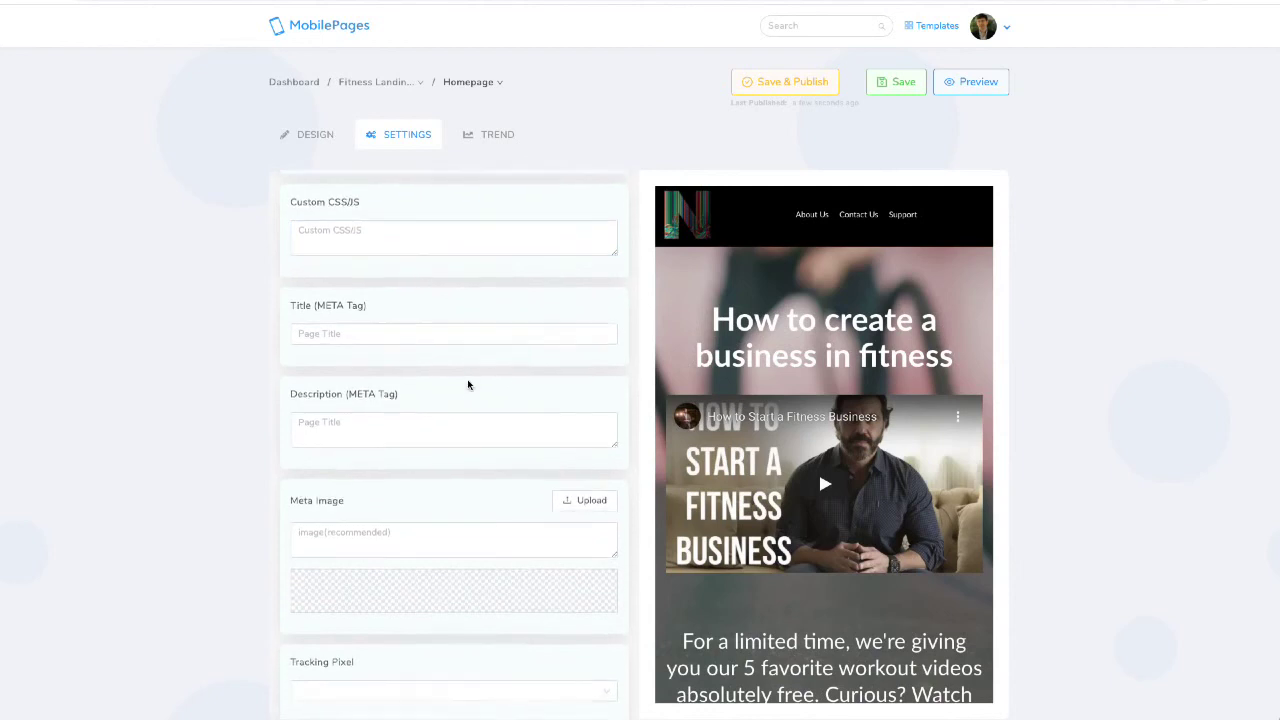
scroll(470, 383, down, 1)
scroll(429, 343, down, 3)
click(430, 343)
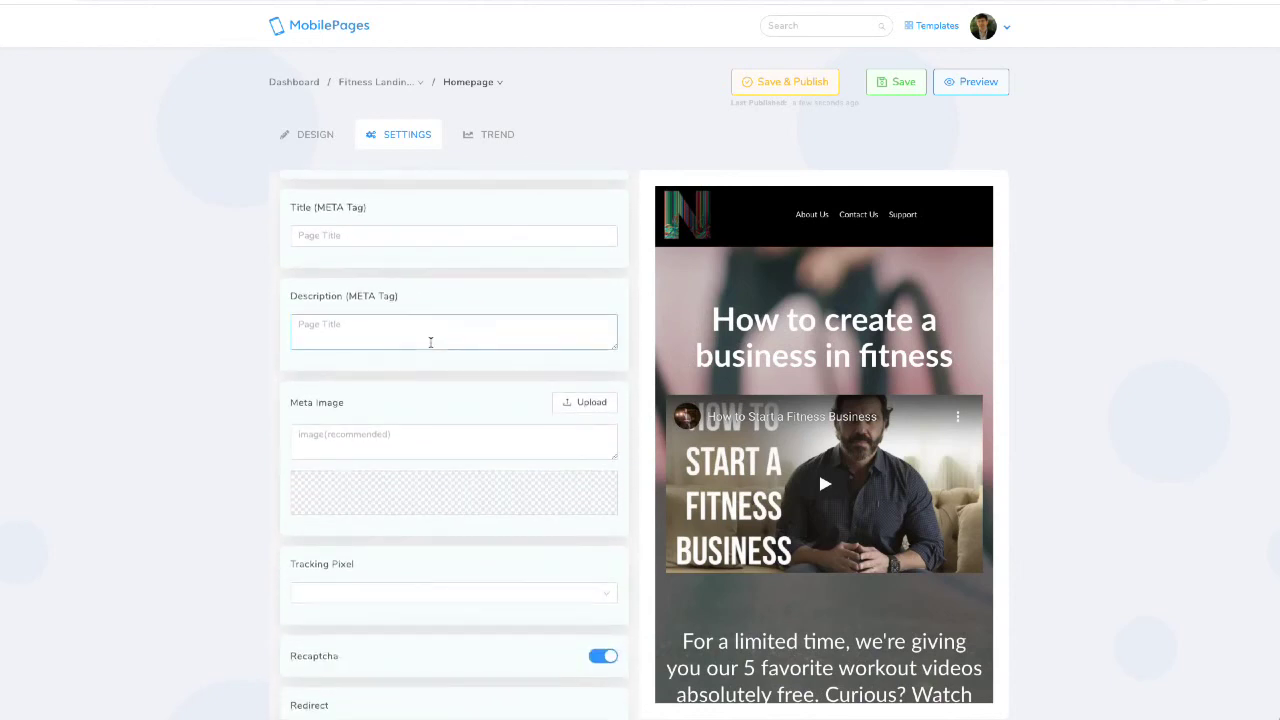
scroll(434, 347, down, 6)
scroll(436, 380, down, 1)
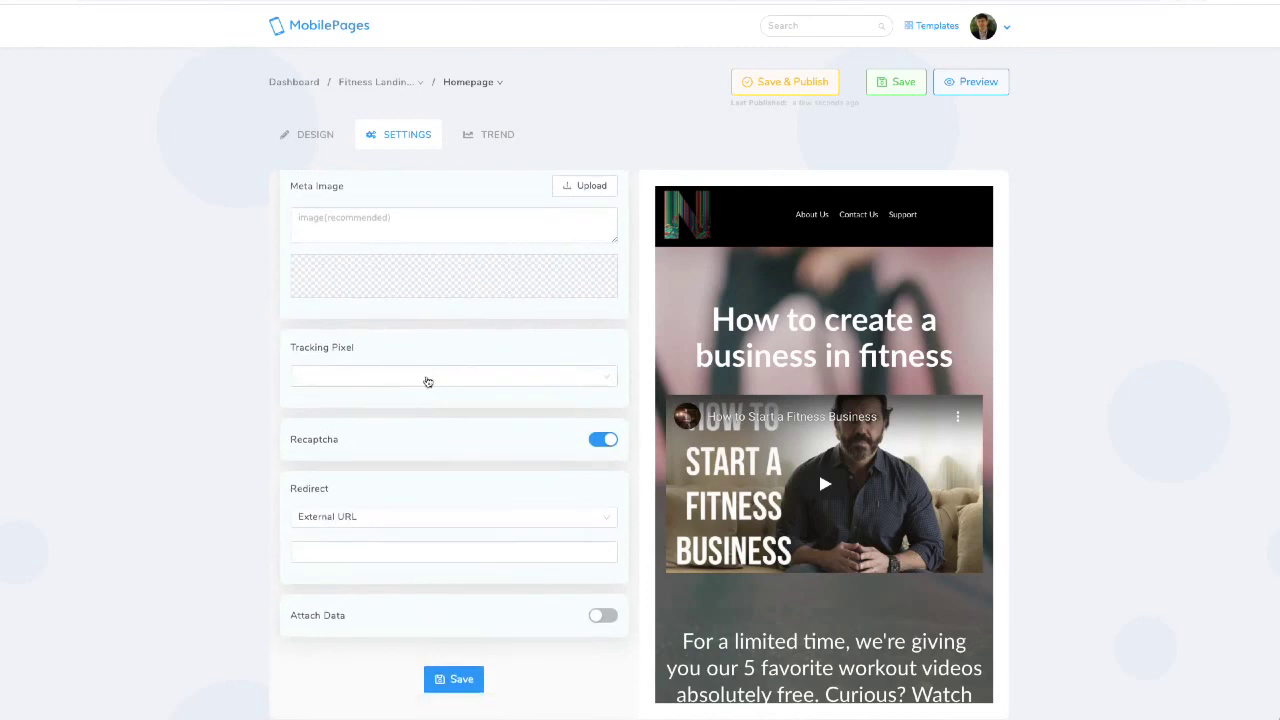
click(421, 385)
scroll(421, 389, down, 1)
Keep External URL as the Homepage's redirect type and save the page settings
click(371, 500)
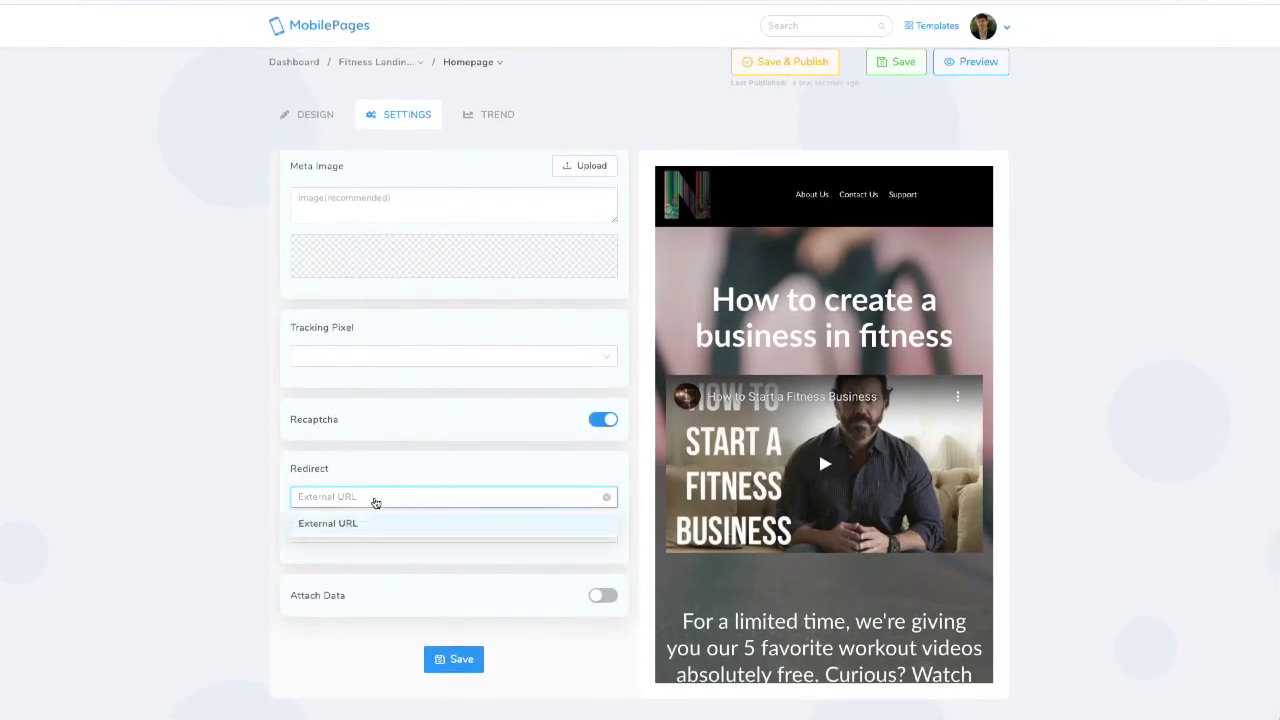
key(Return)
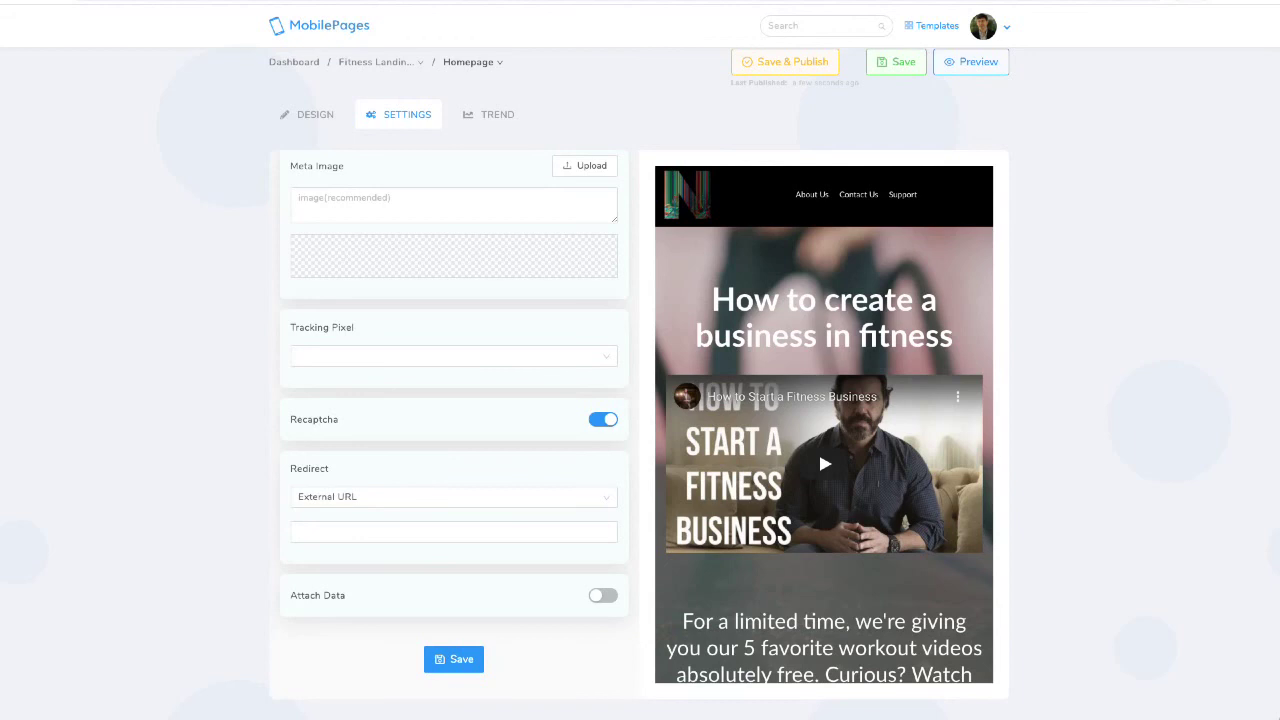
click(447, 660)
click(415, 536)
scroll(494, 334, up, 10)
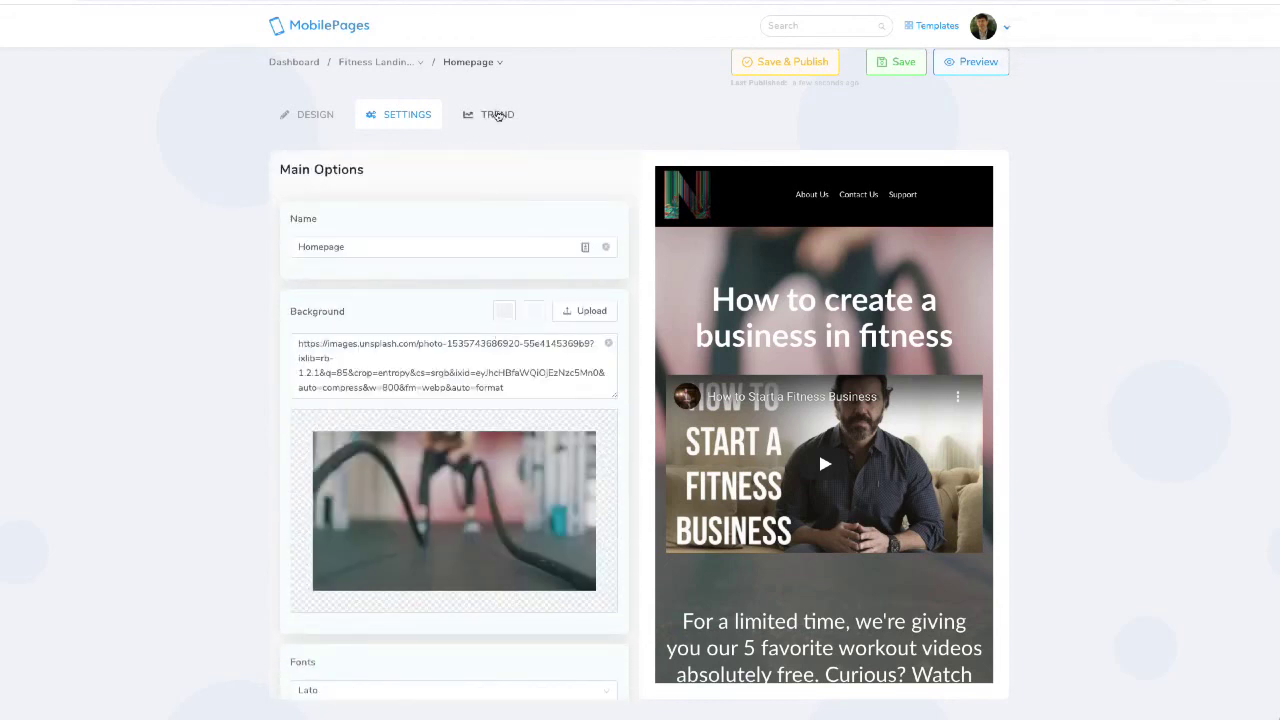
View the Homepage's trend chart, and open the Fitness Landing Page website from the dashboard
click(494, 114)
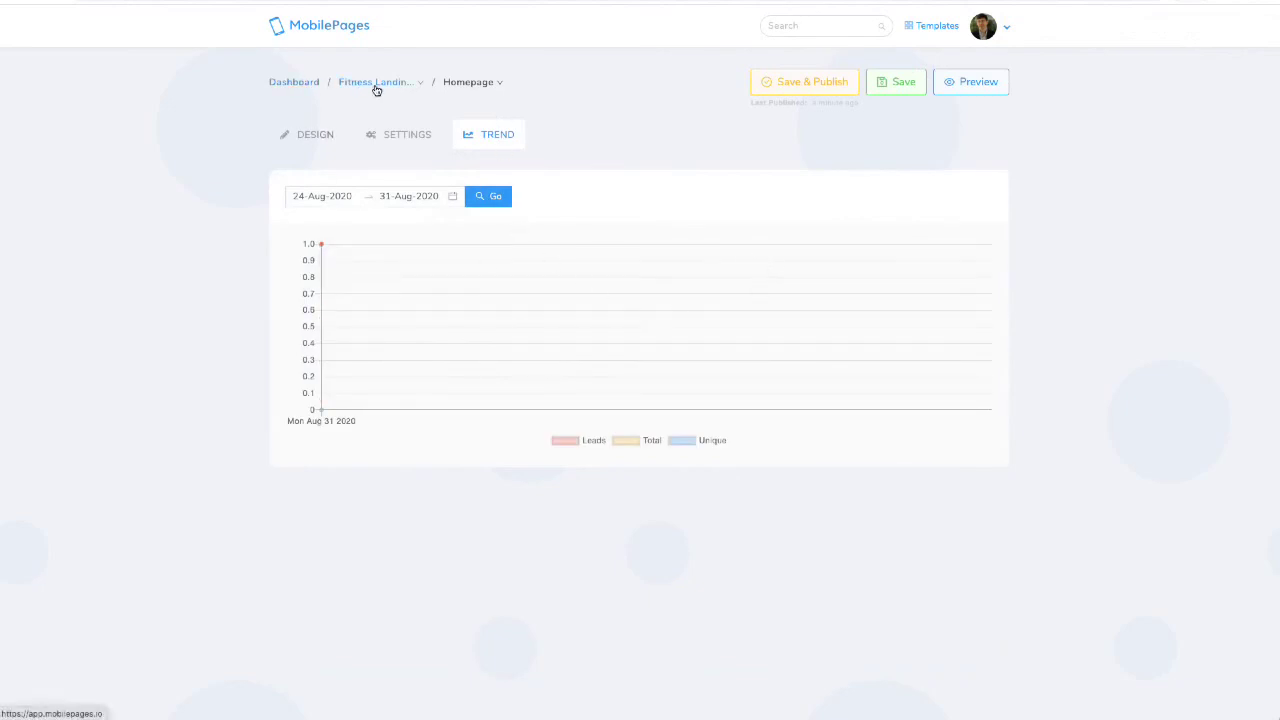
mouse_move(377, 90)
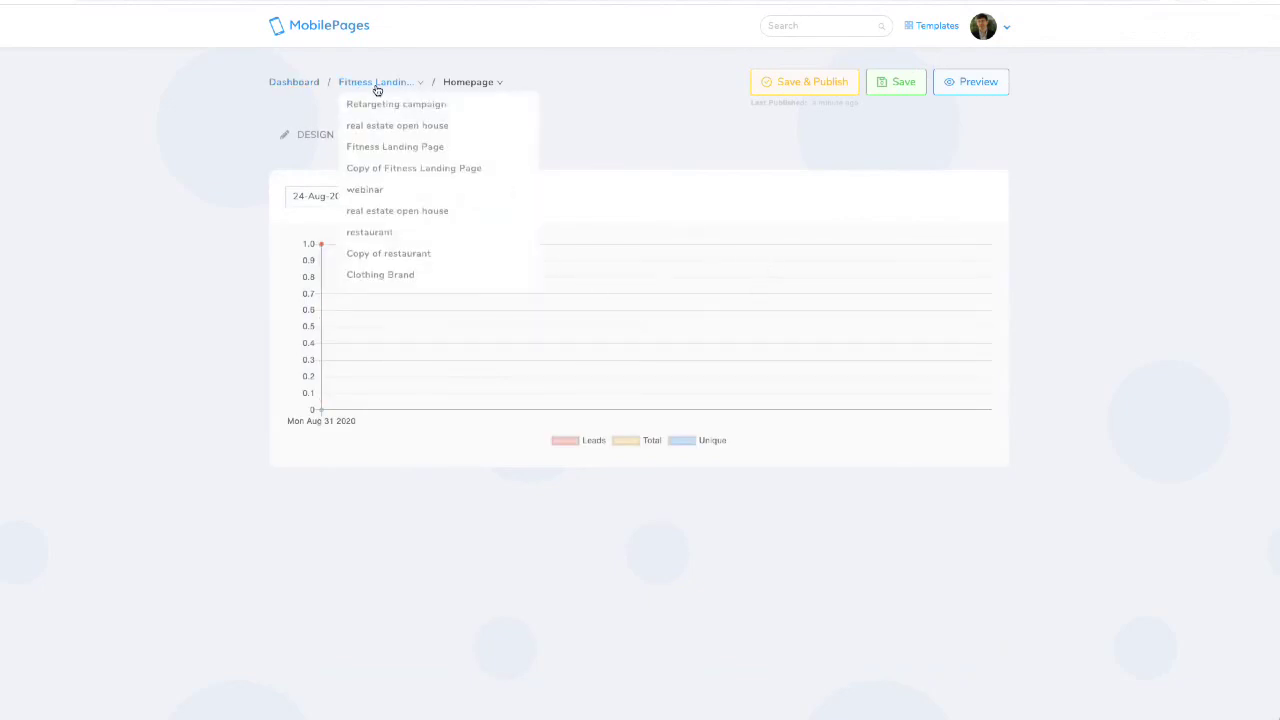
click(294, 82)
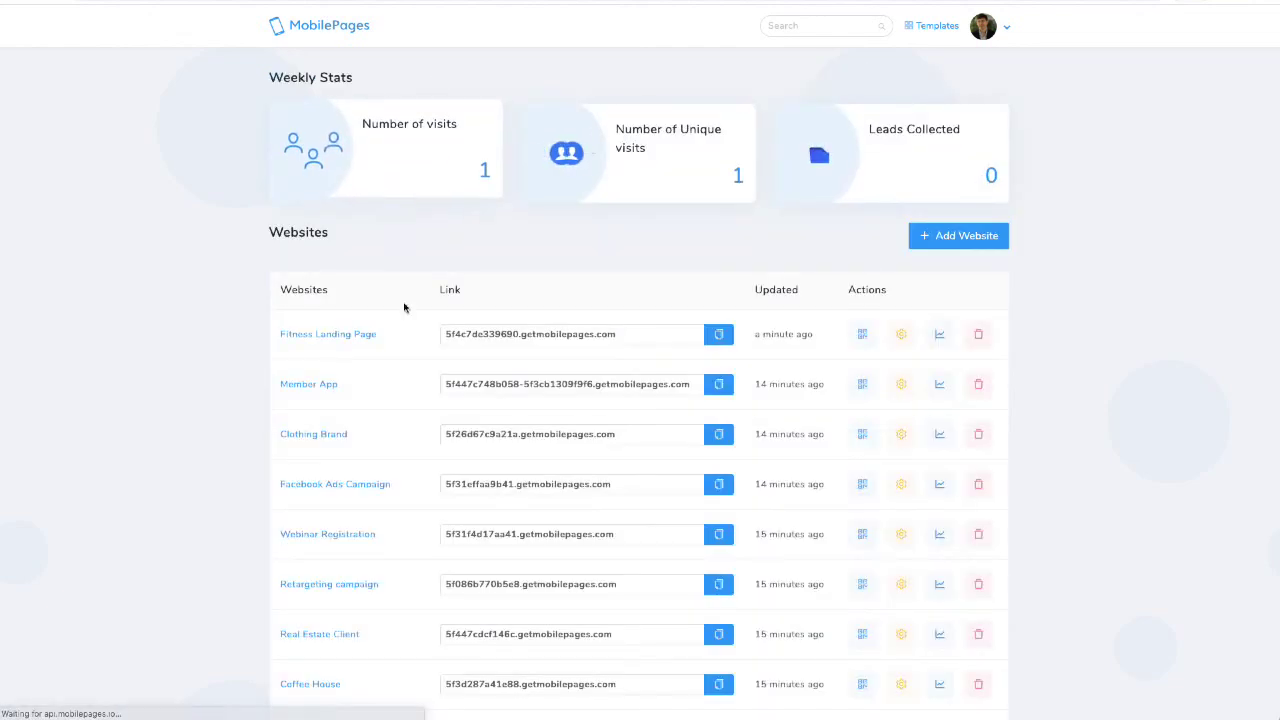
click(326, 336)
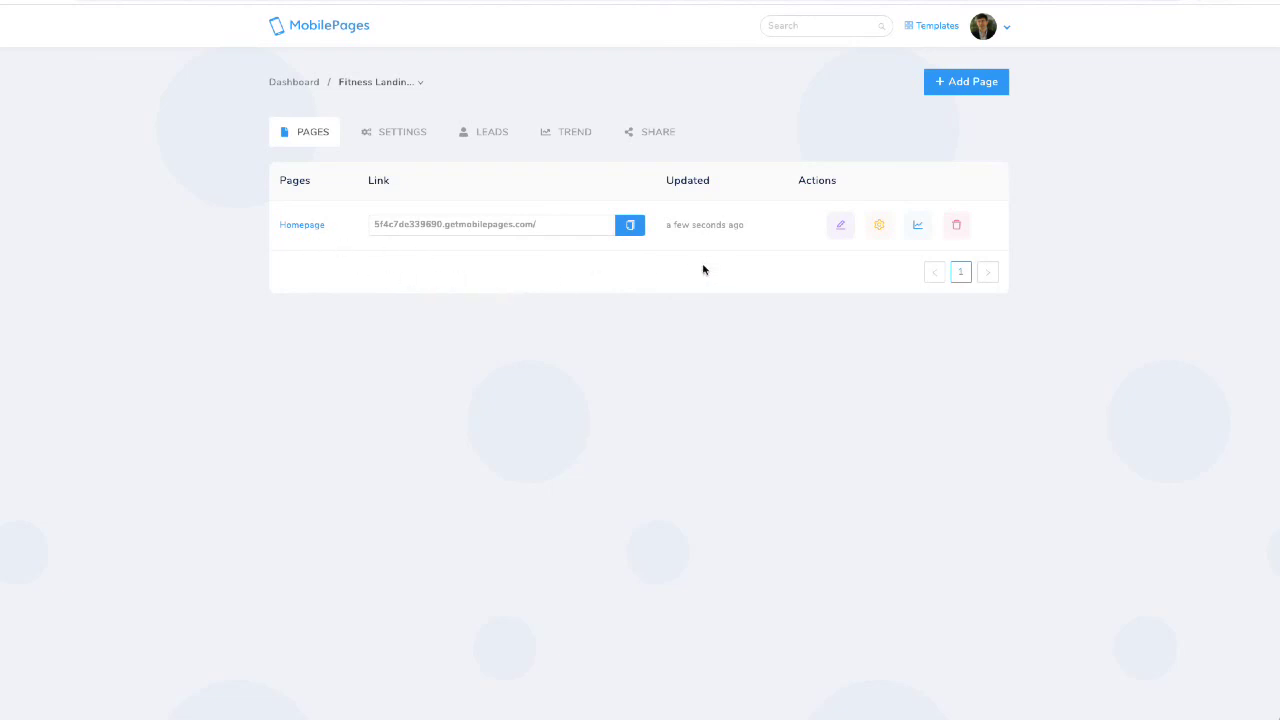
Examine the Fitness Landing Page website's configuration, including its custom domain field, and return to its list of pages
click(425, 133)
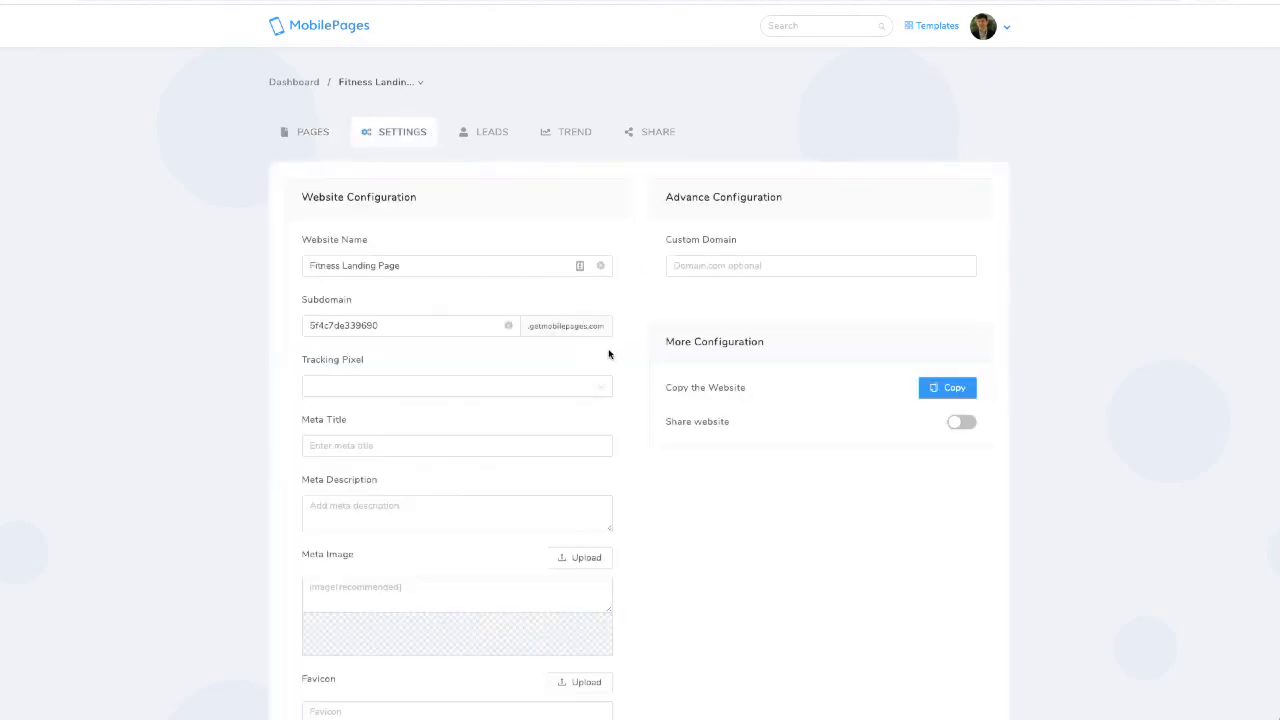
click(754, 265)
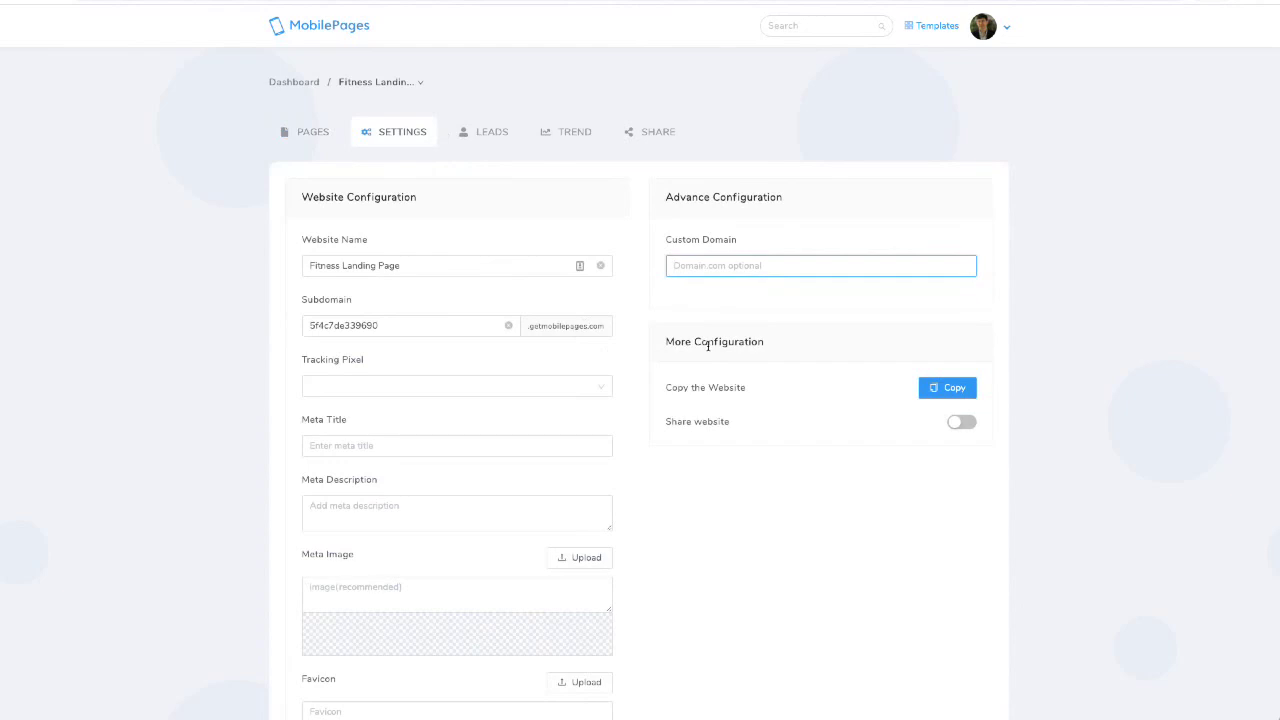
scroll(707, 349, down, 3)
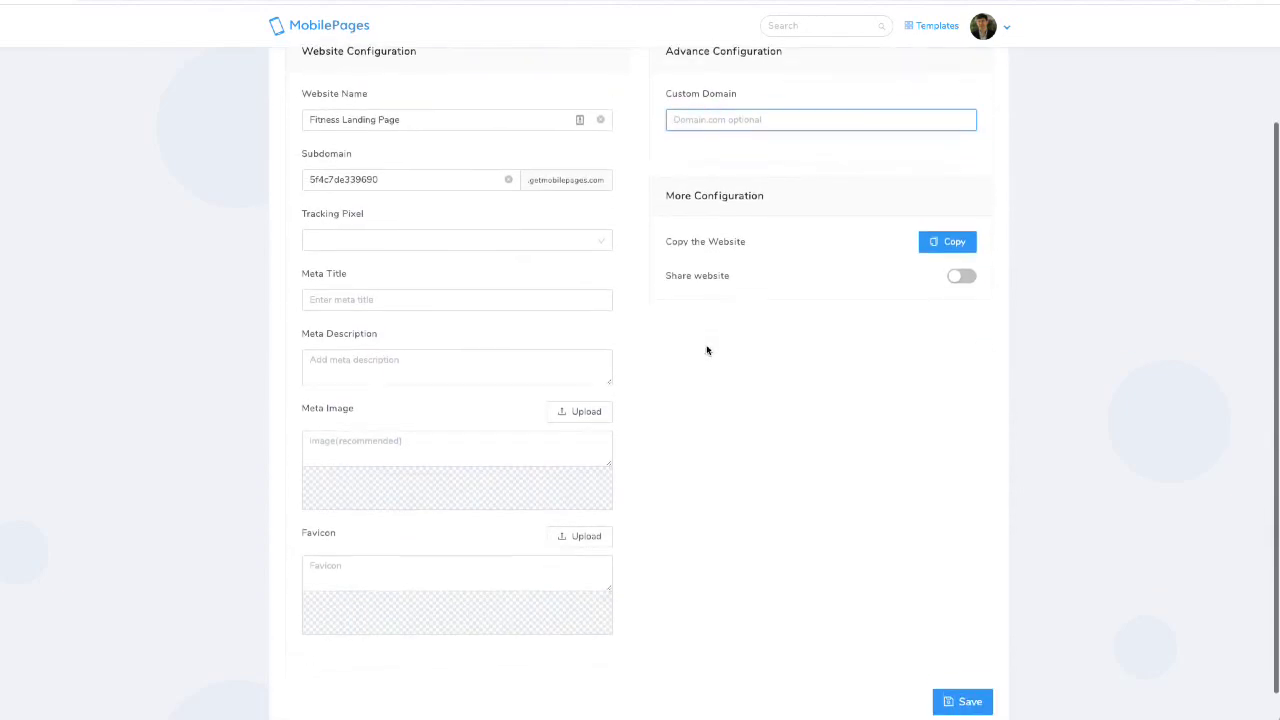
scroll(706, 349, up, 3)
click(303, 131)
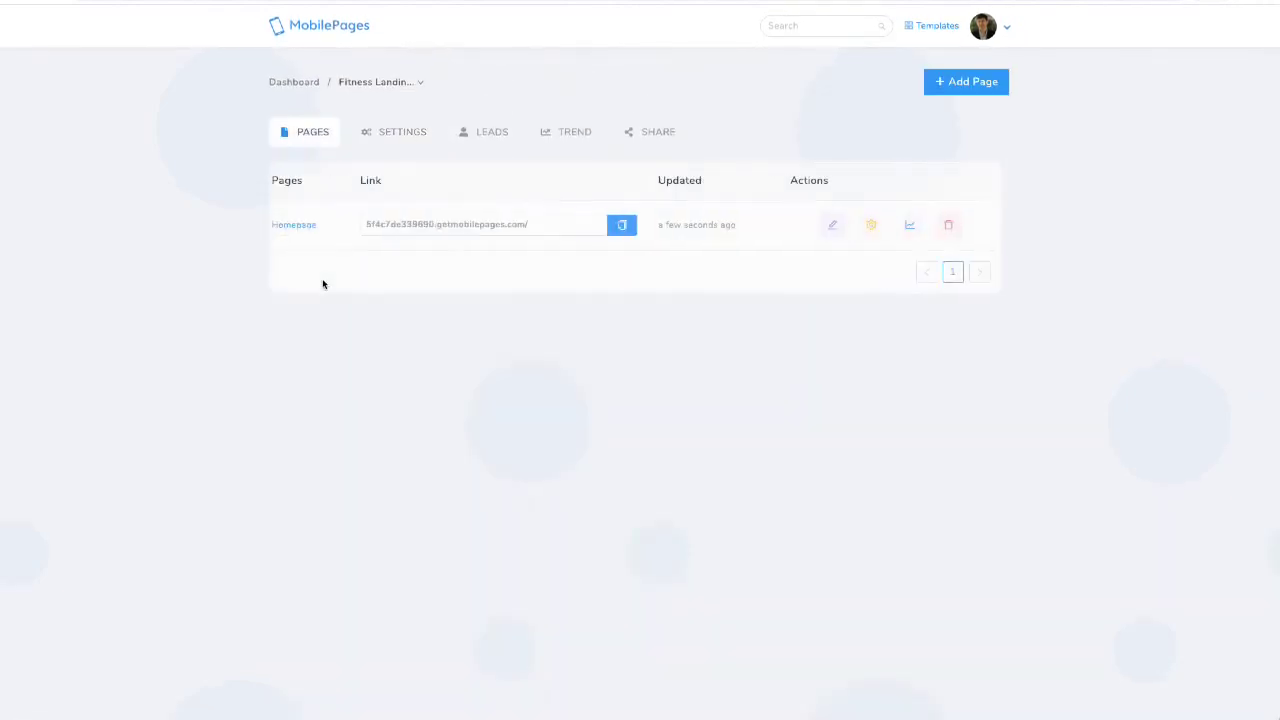